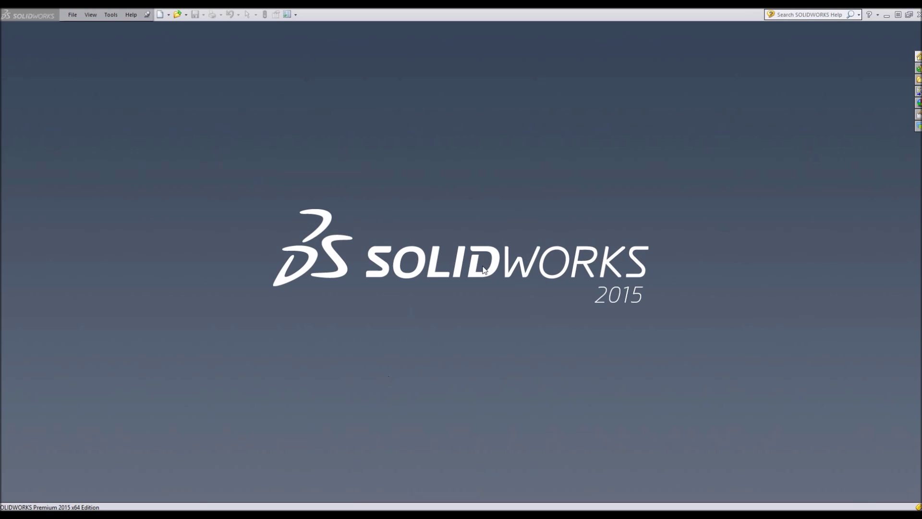
# - Start a new SOLIDWORKS document from the toolbar
pyautogui.click(162, 13)
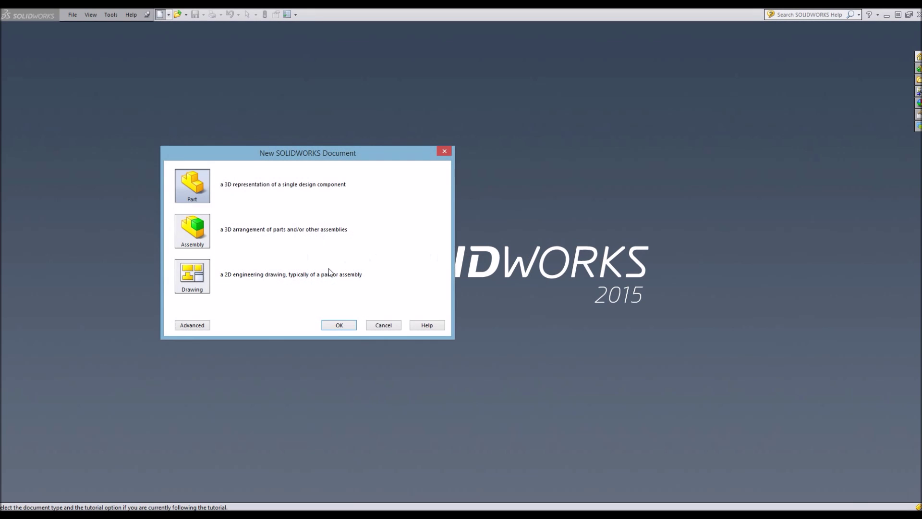
# - Create a new part and view its Top Plane face-on for sketching
pyautogui.click(330, 325)
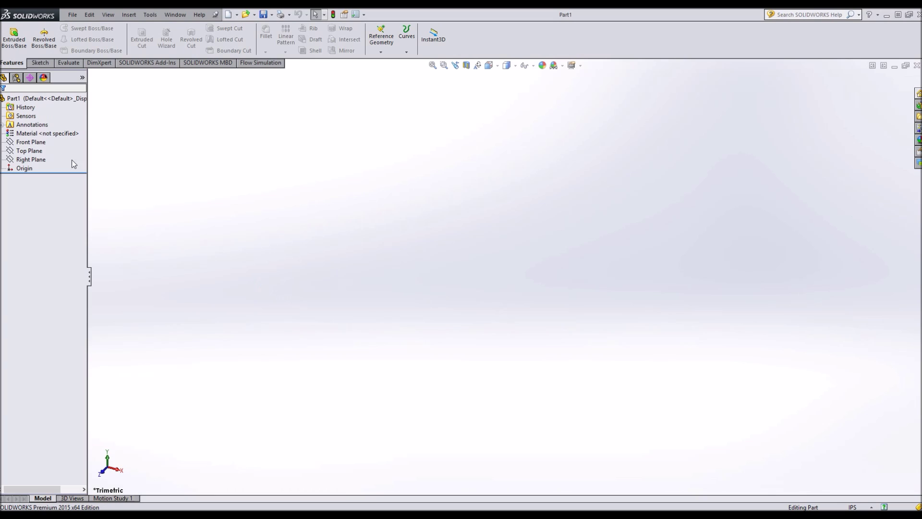
pyautogui.click(39, 150)
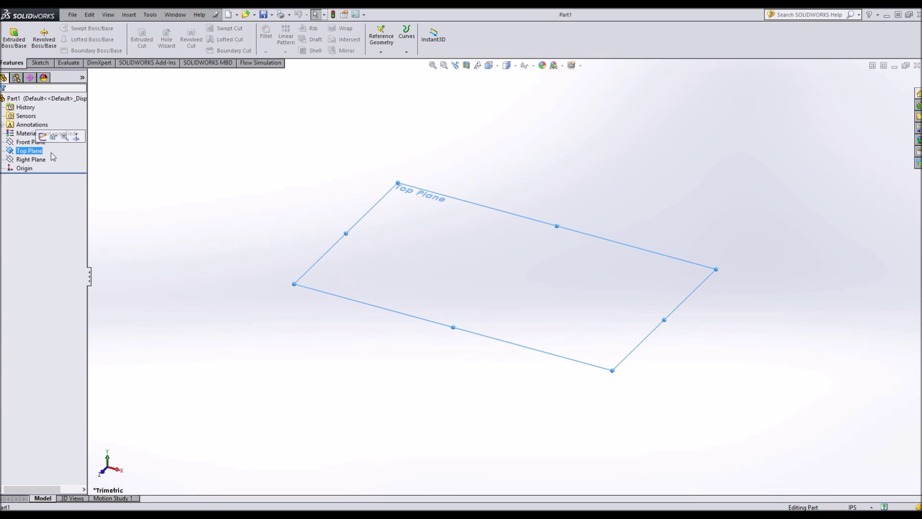
pyautogui.hotkey('ctrl', '5')
pyautogui.scroll(-3, 495, 311)
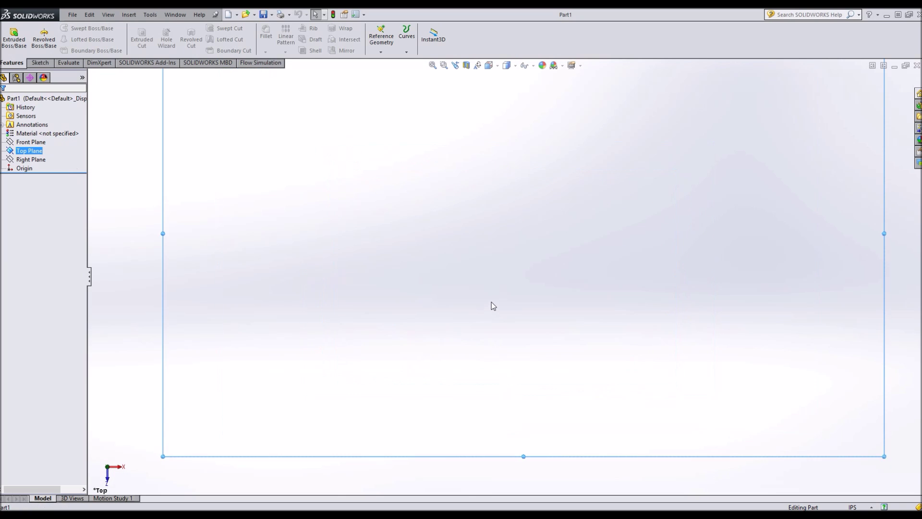
pyautogui.scroll(2, 491, 301)
pyautogui.click(46, 61)
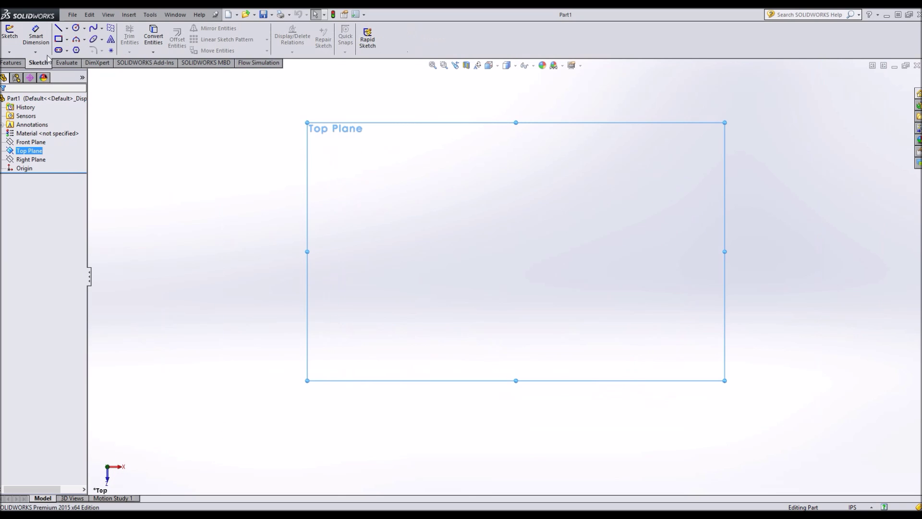
# - Draw a circle centred on the origin and dimension its diameter to 7.5
pyautogui.click(76, 28)
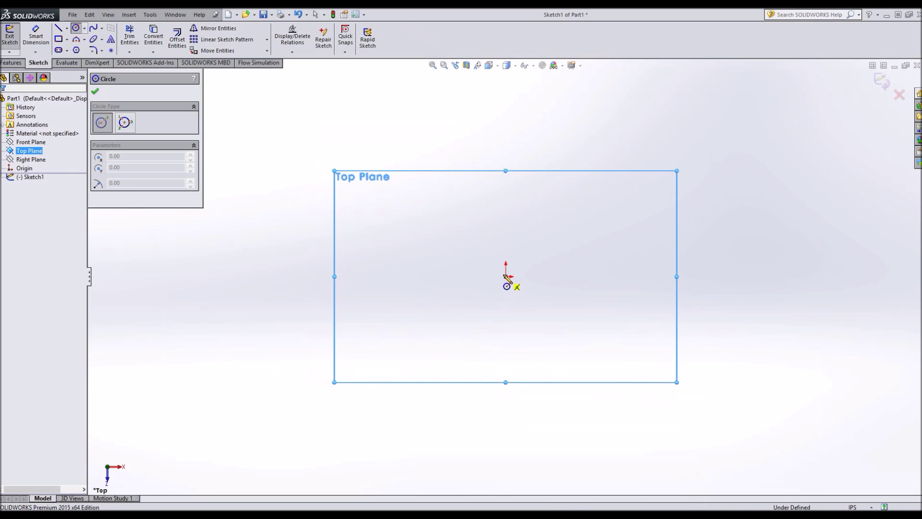
pyautogui.click(506, 277)
pyautogui.click(573, 333)
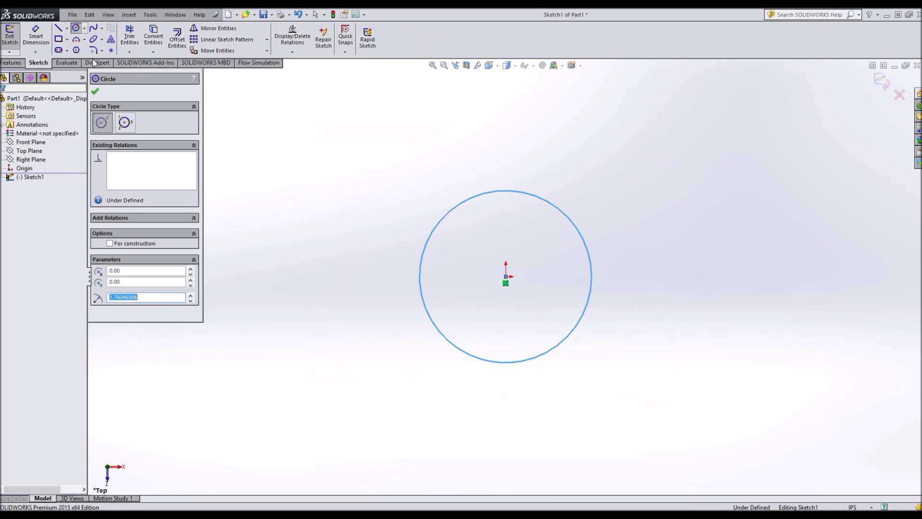
pyautogui.press('Escape')
pyautogui.click(43, 42)
pyautogui.click(591, 284)
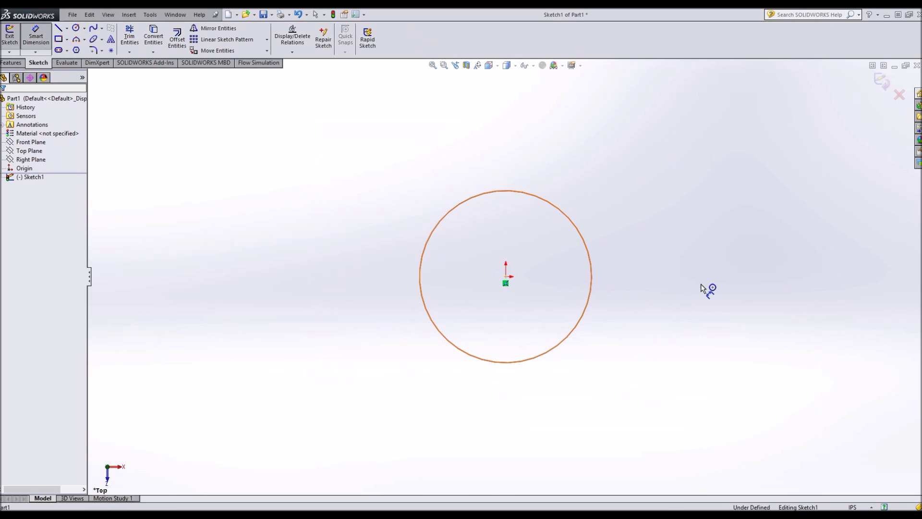
pyautogui.click(702, 288)
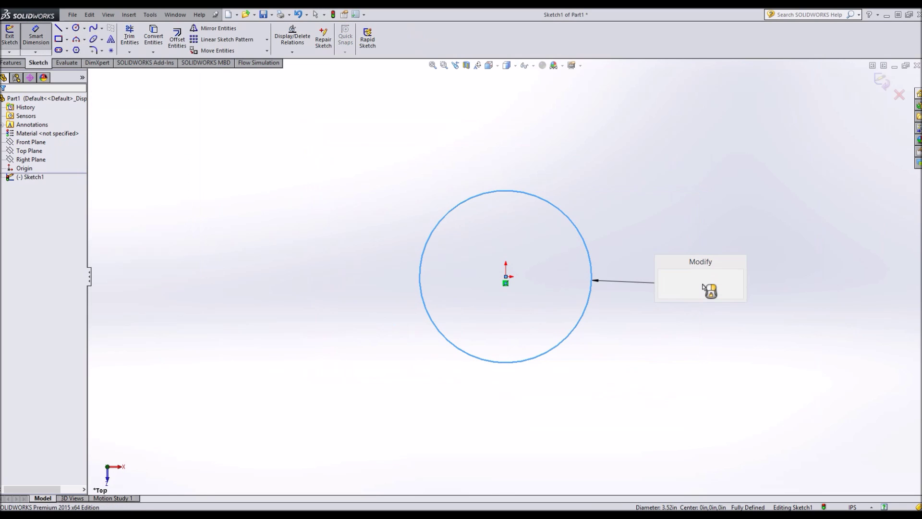
pyautogui.write('7.5')
pyautogui.press('Return')
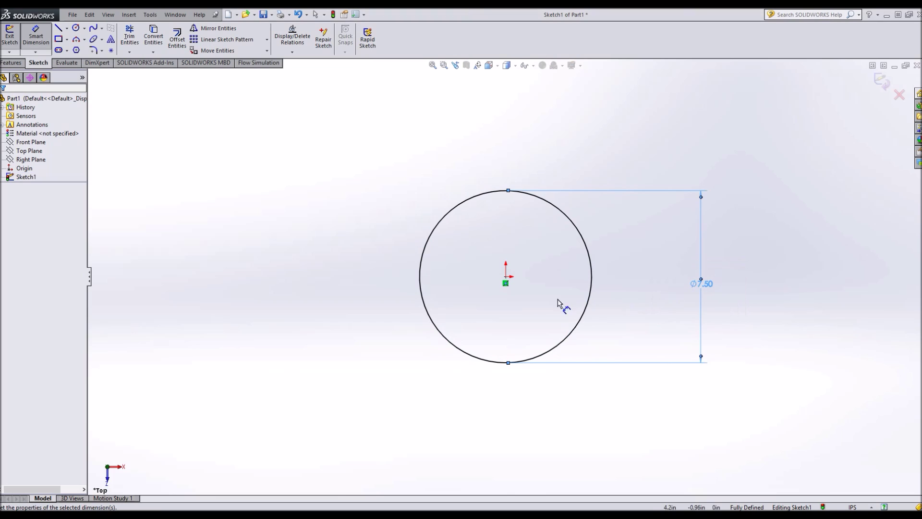
pyautogui.click(468, 245)
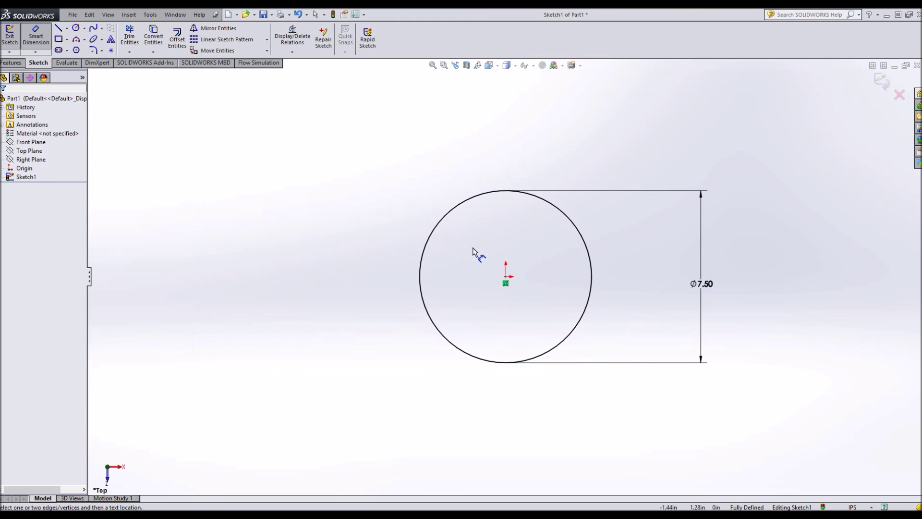
pyautogui.click(74, 28)
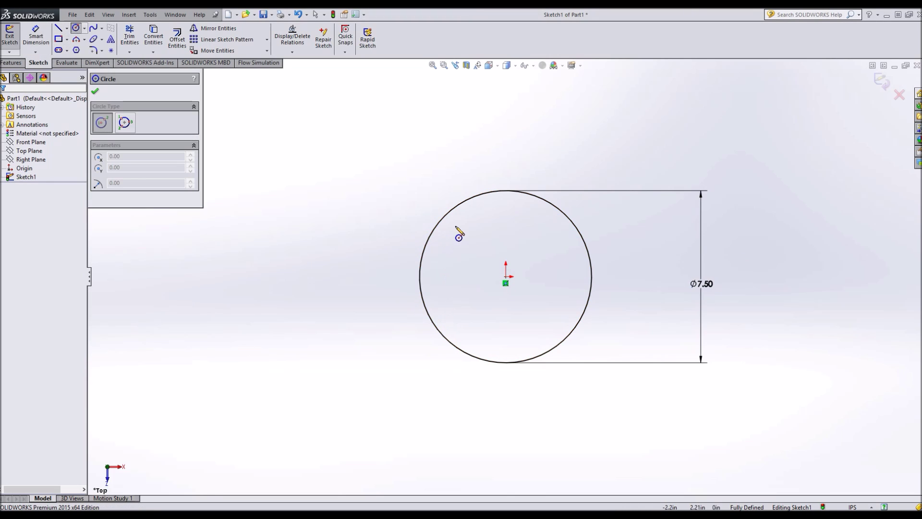
# - Draw four small circles inside the big circle around the origin
pyautogui.click(458, 232)
pyautogui.click(513, 239)
pyautogui.click(533, 232)
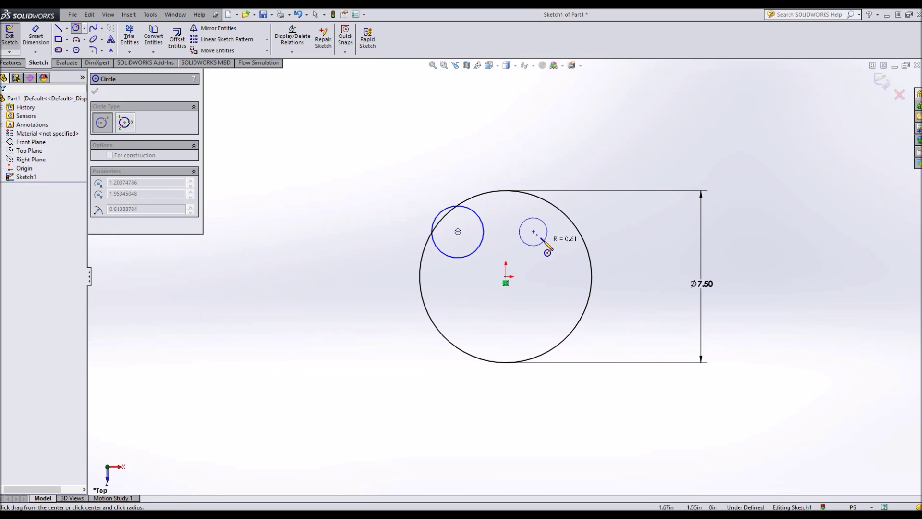
pyautogui.click(542, 242)
pyautogui.click(480, 320)
pyautogui.click(491, 324)
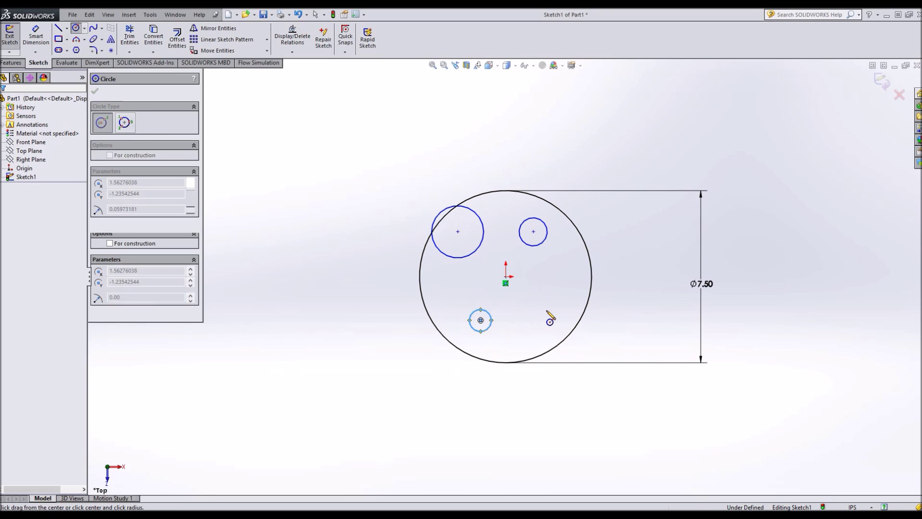
pyautogui.click(541, 305)
pyautogui.click(549, 313)
pyautogui.press('Escape')
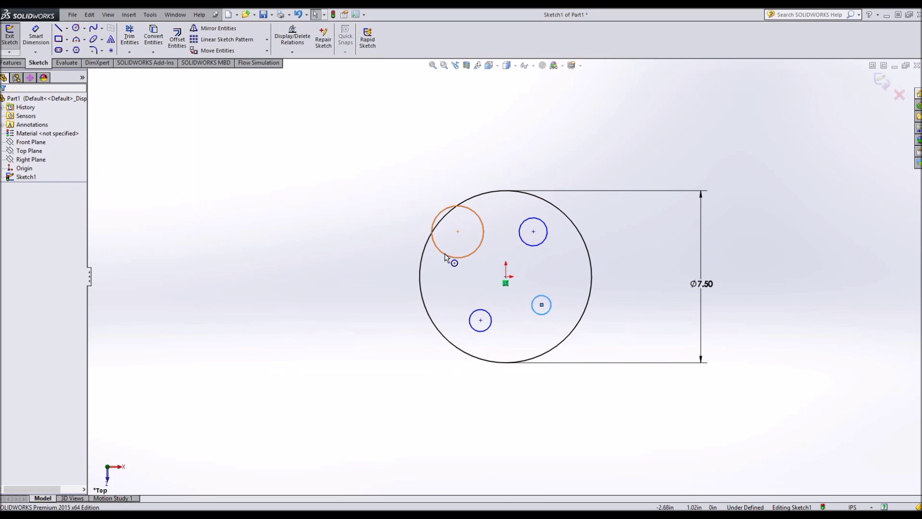
# - Add an Equal relation so the four small circles share one size
pyautogui.keyDown('ctrl'); pyautogui.click(449, 256); pyautogui.keyUp('ctrl')
pyautogui.keyDown('ctrl'); pyautogui.click(535, 245); pyautogui.keyUp('ctrl')
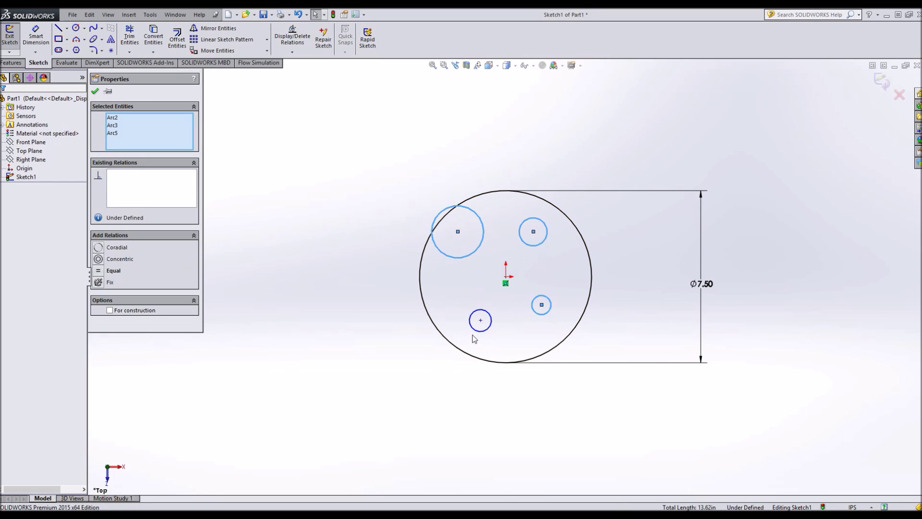
pyautogui.keyDown('ctrl'); pyautogui.click(487, 329); pyautogui.keyUp('ctrl')
pyautogui.click(99, 272)
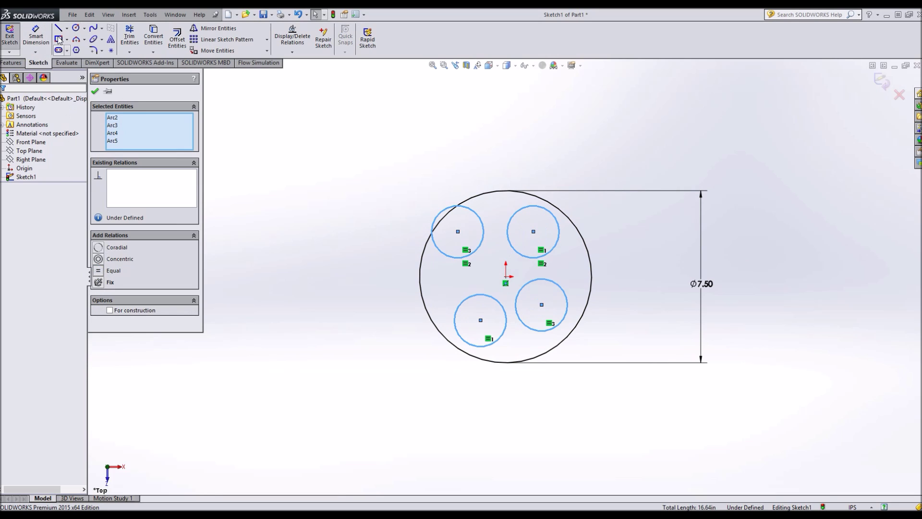
# - Draw a closed loop of centerlines joining the four circle centres
pyautogui.click(67, 28)
pyautogui.click(79, 48)
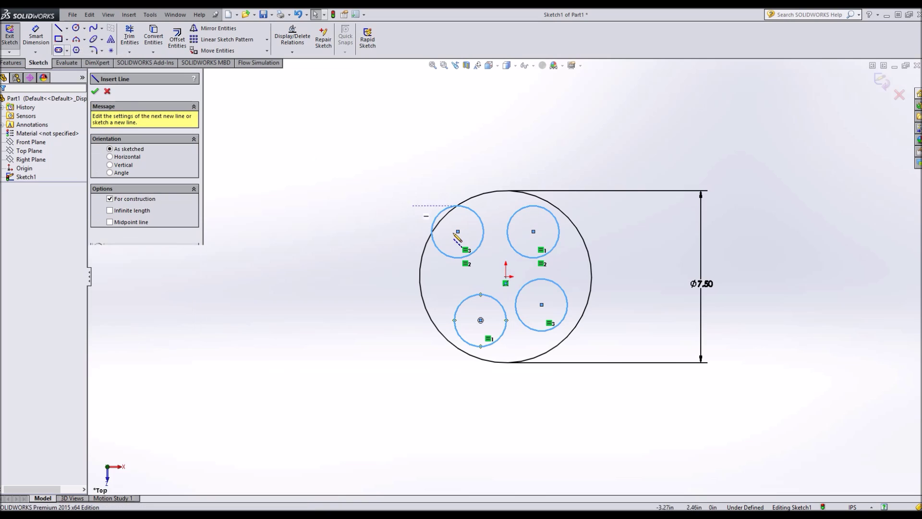
pyautogui.click(457, 231)
pyautogui.click(533, 231)
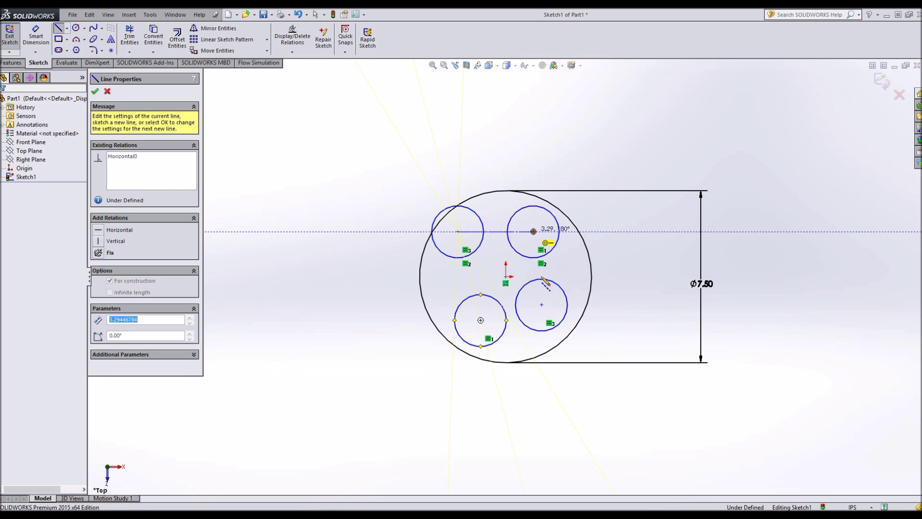
pyautogui.click(541, 304)
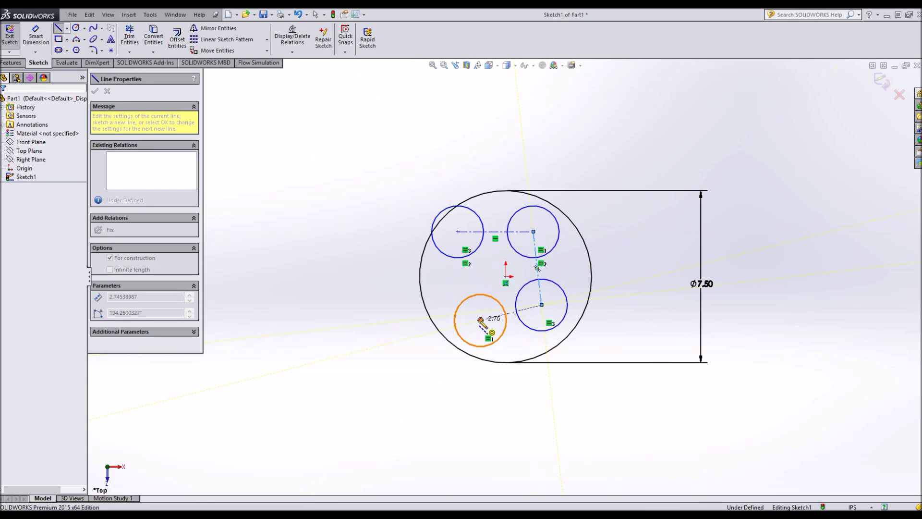
pyautogui.click(481, 320)
pyautogui.click(458, 232)
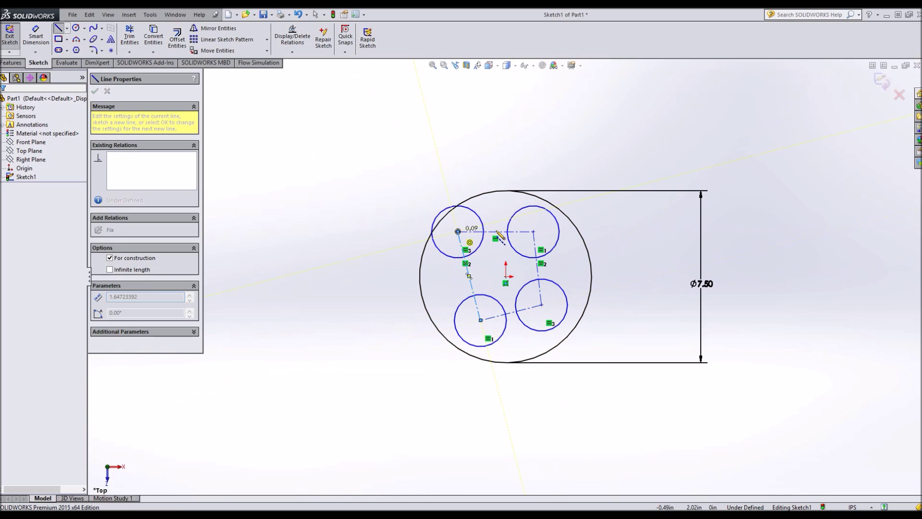
pyautogui.press('Escape')
pyautogui.press('Escape')
# - Make the four construction centerlines equal in length
pyautogui.click(523, 232)
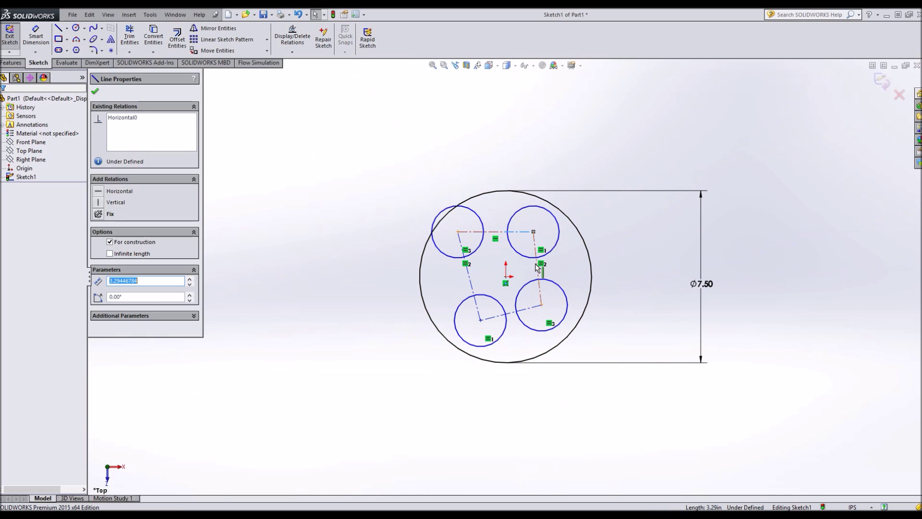
pyautogui.keyDown('ctrl'); pyautogui.click(537, 267); pyautogui.keyUp('ctrl')
pyautogui.keyDown('ctrl'); pyautogui.click(525, 309); pyautogui.keyUp('ctrl')
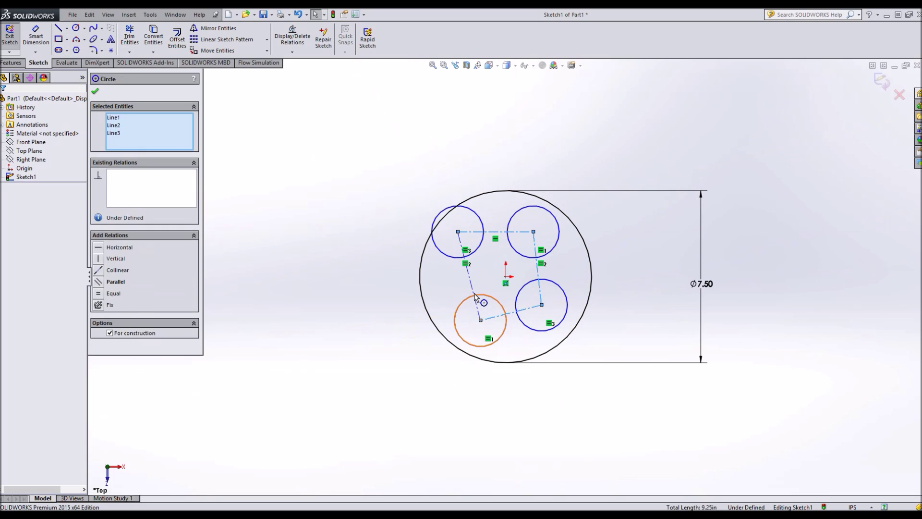
pyautogui.keyDown('ctrl'); pyautogui.click(473, 291); pyautogui.keyUp('ctrl')
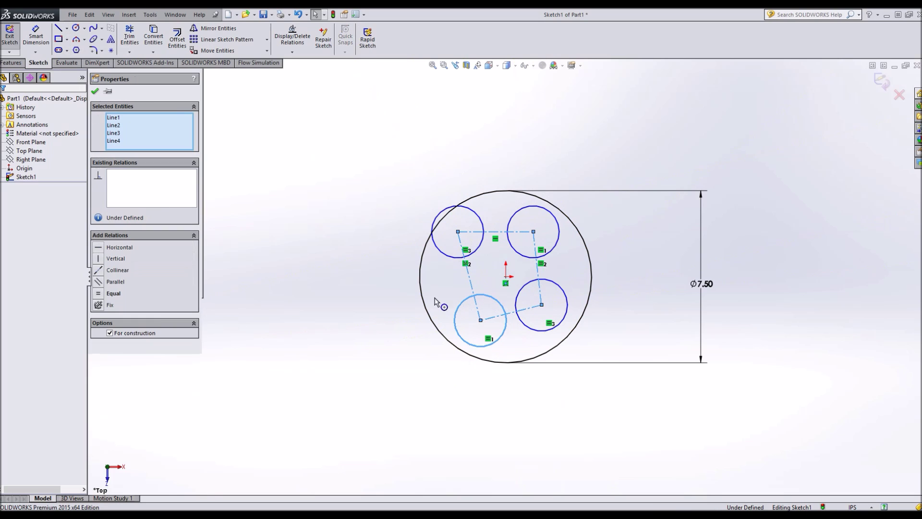
pyautogui.click(102, 294)
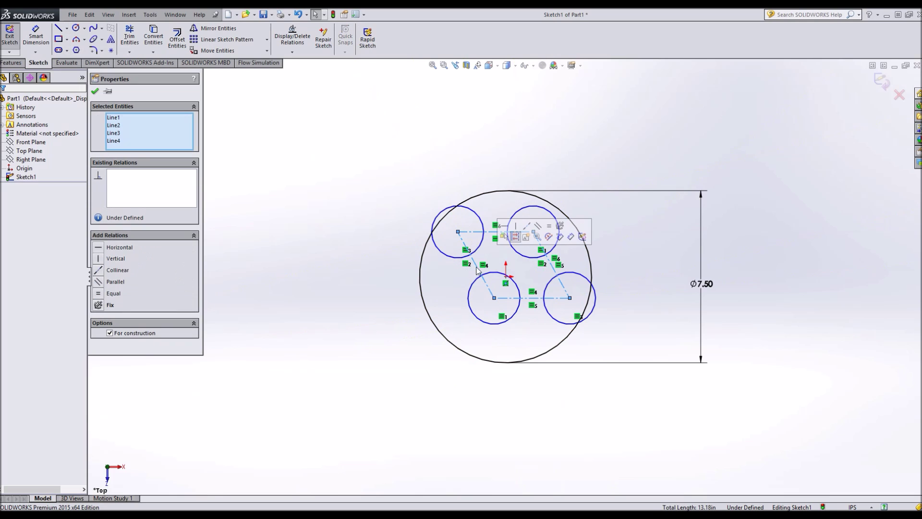
# - Make the left construction line vertical, undoing a conflicting vertical relation first
pyautogui.click(99, 259)
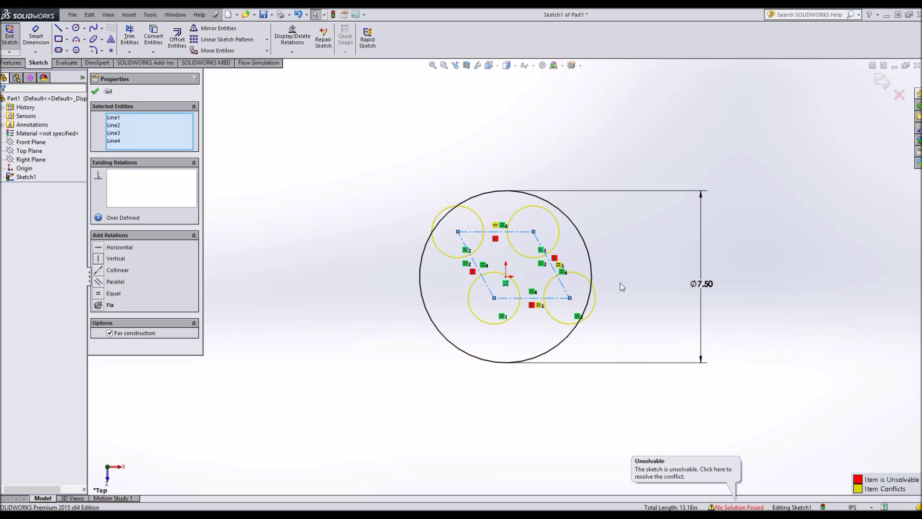
pyautogui.hotkey('ctrl', 'z')
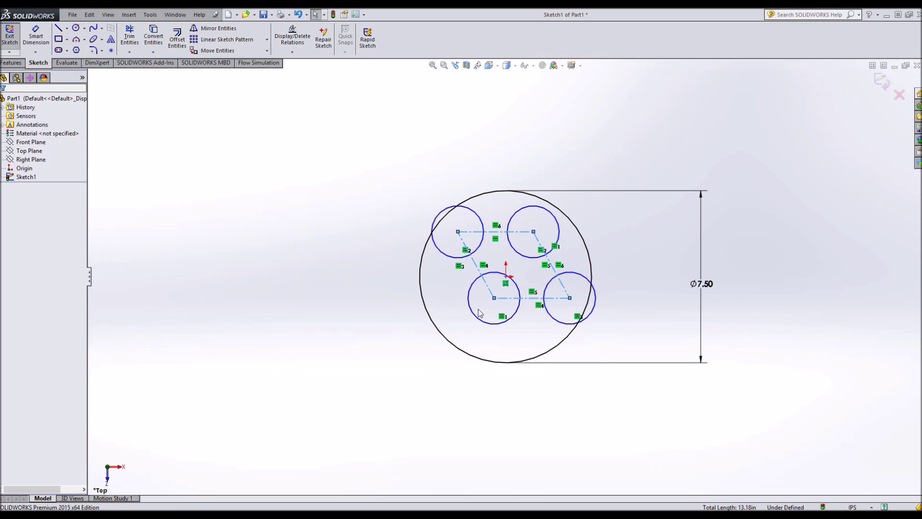
pyautogui.click(443, 287)
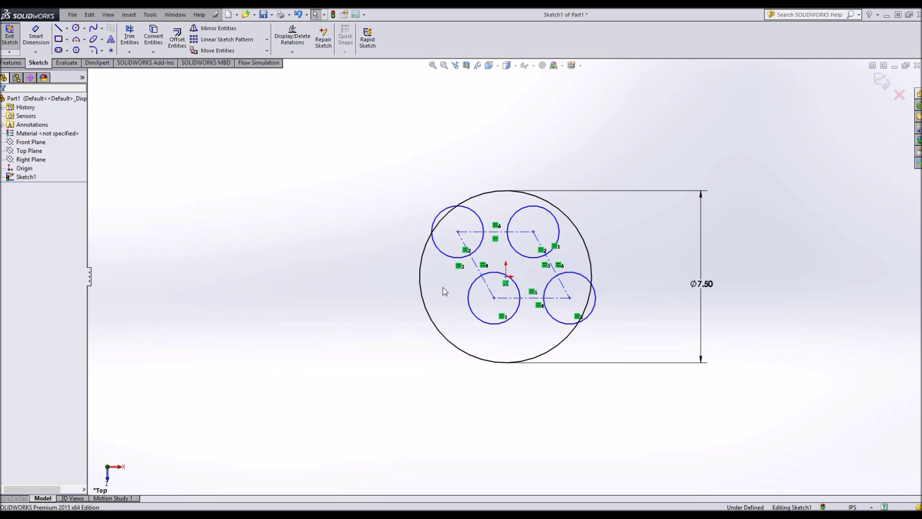
pyautogui.click(479, 270)
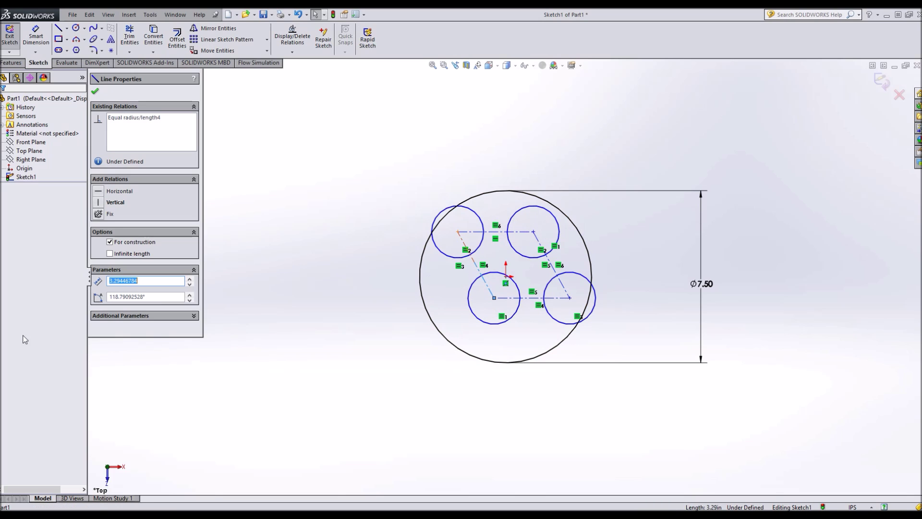
pyautogui.click(100, 202)
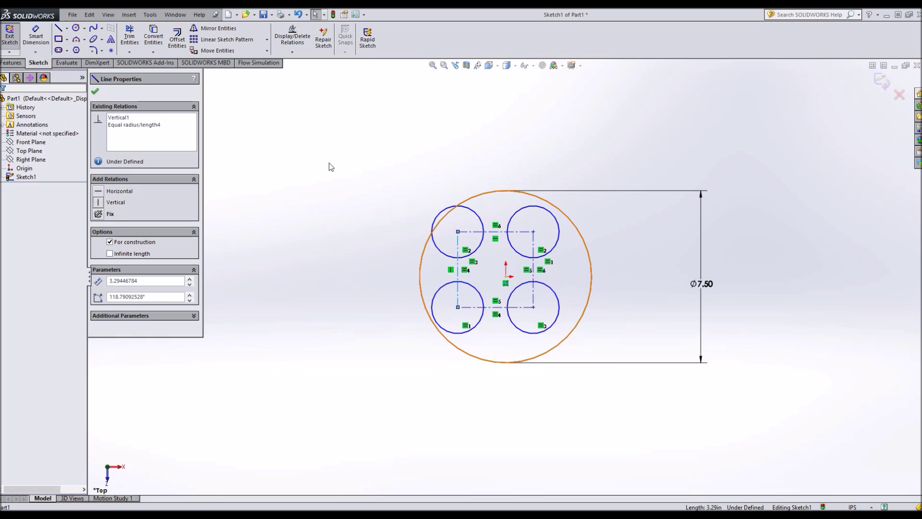
pyautogui.press('d')
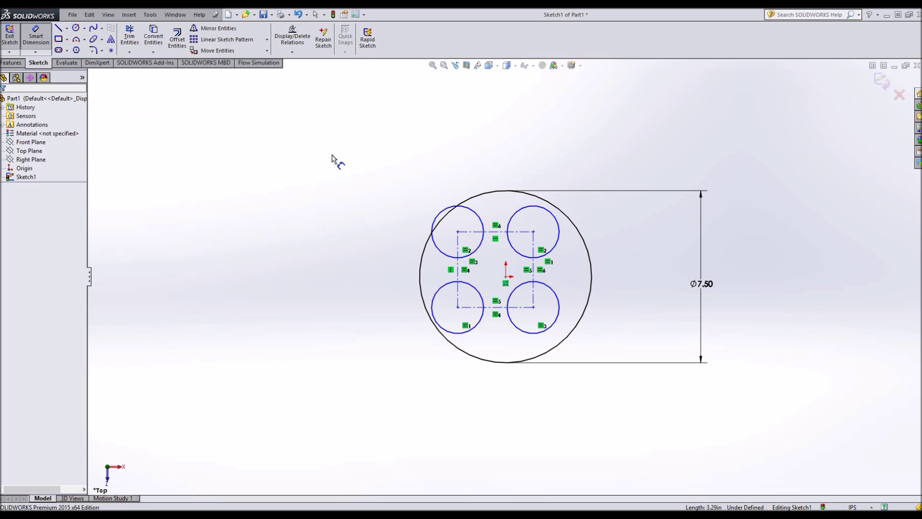
pyautogui.click(449, 212)
# - Set the small circles to 0.75 diameter and dimension the top construction line at 4.50
pyautogui.click(383, 184)
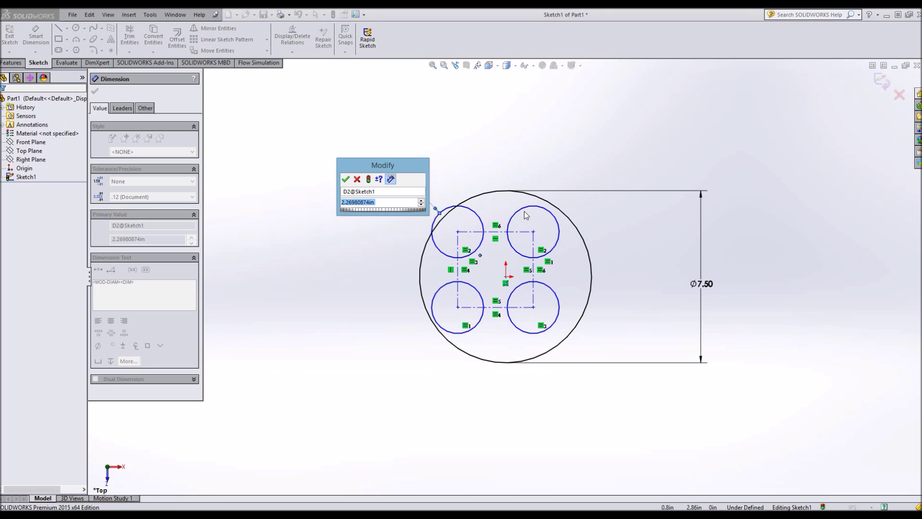
pyautogui.write('.75')
pyautogui.press('Return')
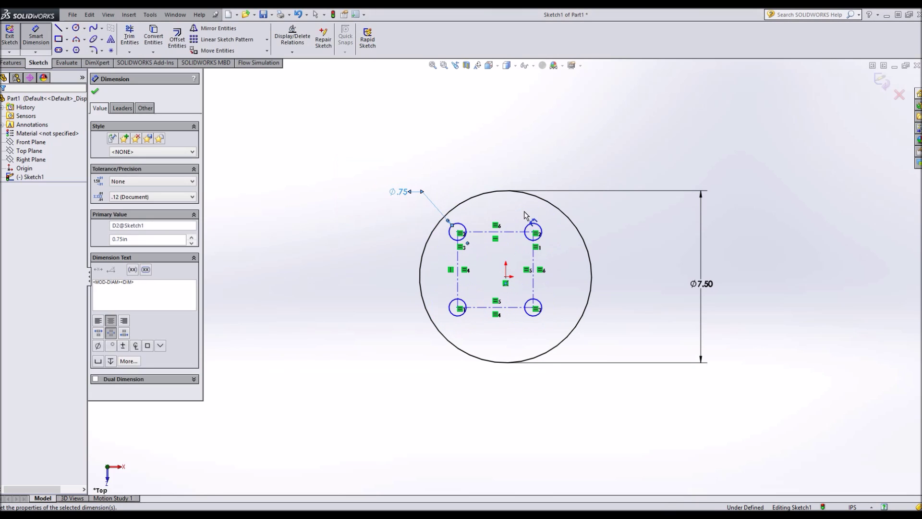
pyautogui.click(493, 232)
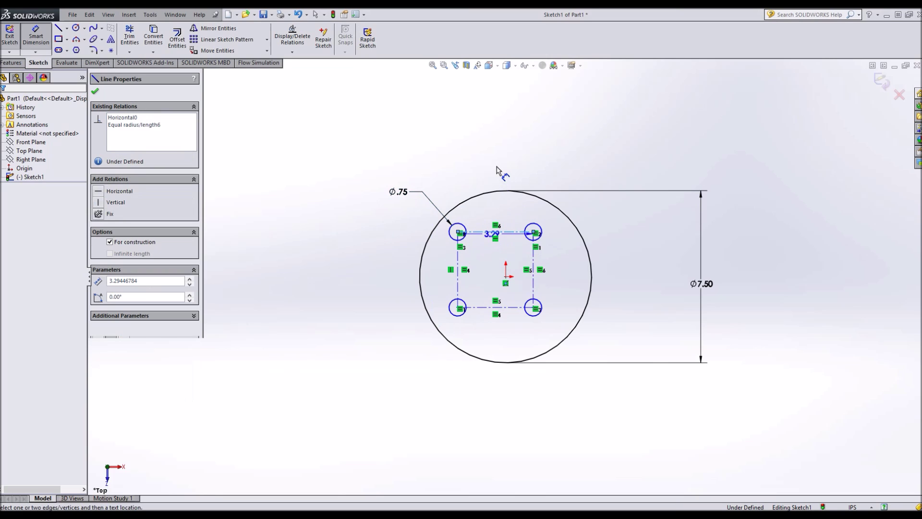
pyautogui.click(495, 162)
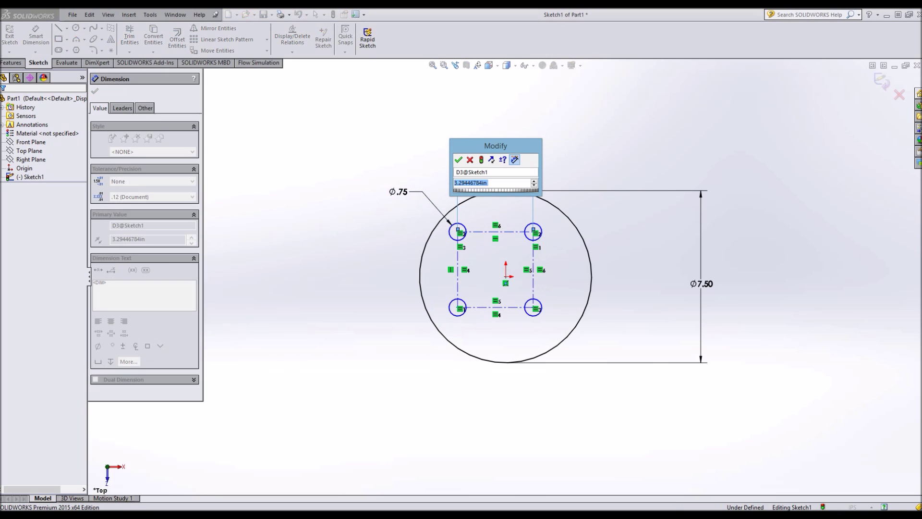
pyautogui.write('5.')
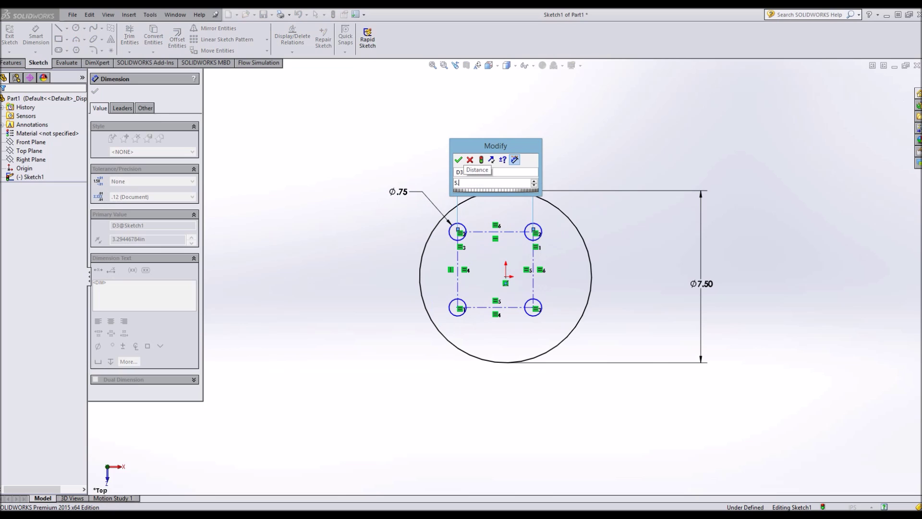
pyautogui.press('Escape')
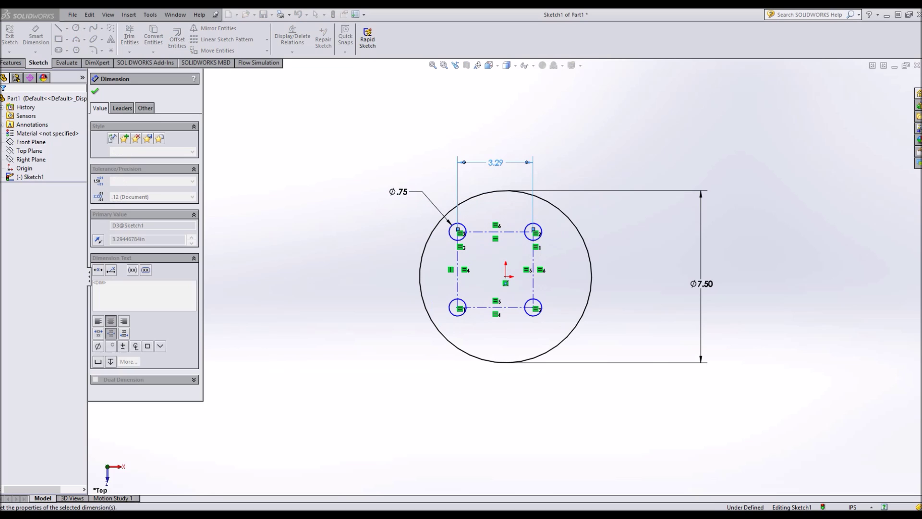
pyautogui.press('Escape')
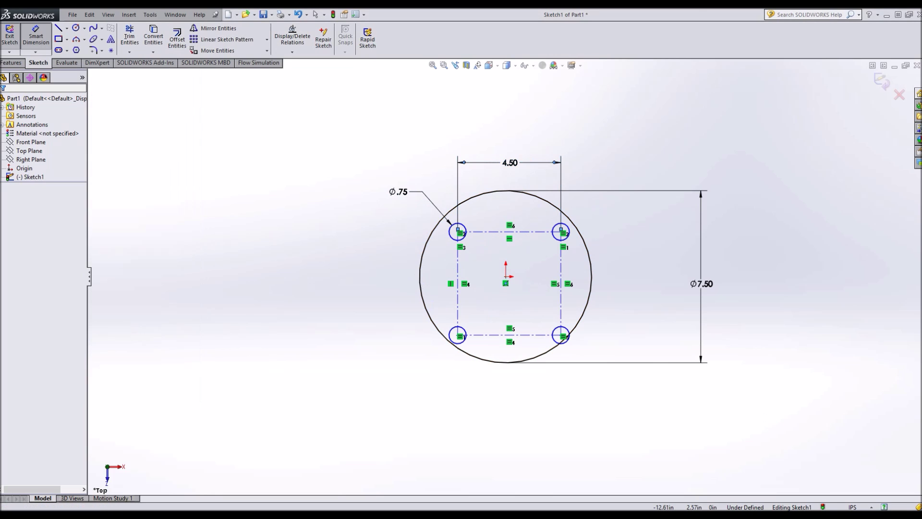
pyautogui.click(67, 28)
# - Draw a diagonal centerline between opposite circles and make its midpoint coincident with the origin
pyautogui.click(72, 49)
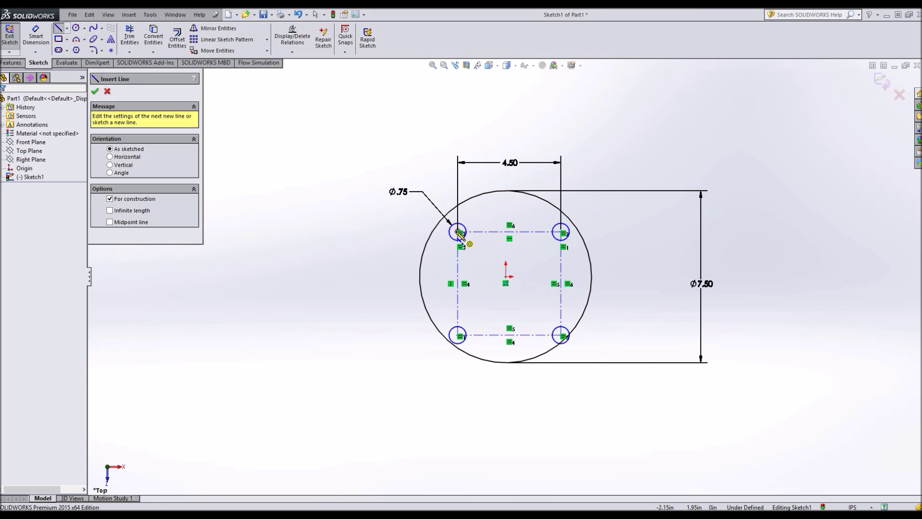
pyautogui.click(457, 232)
pyautogui.click(561, 335)
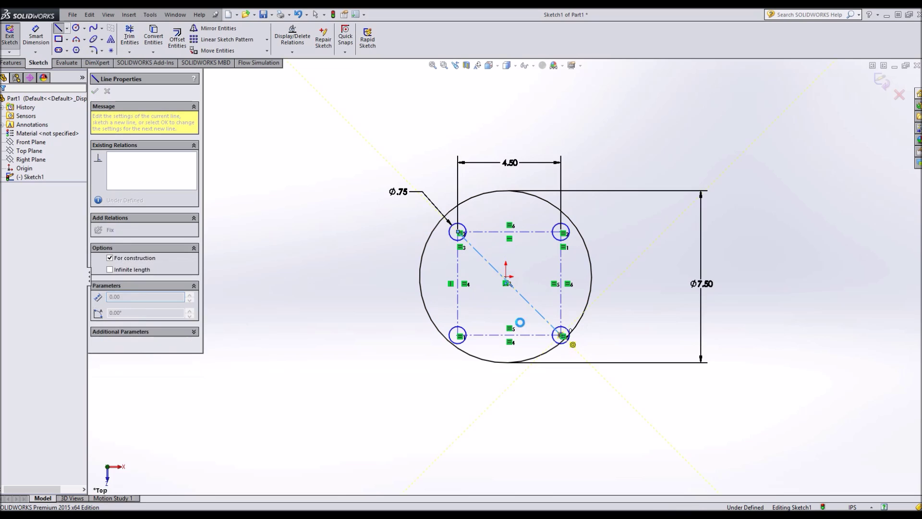
pyautogui.press('Escape')
pyautogui.rightClick(520, 294)
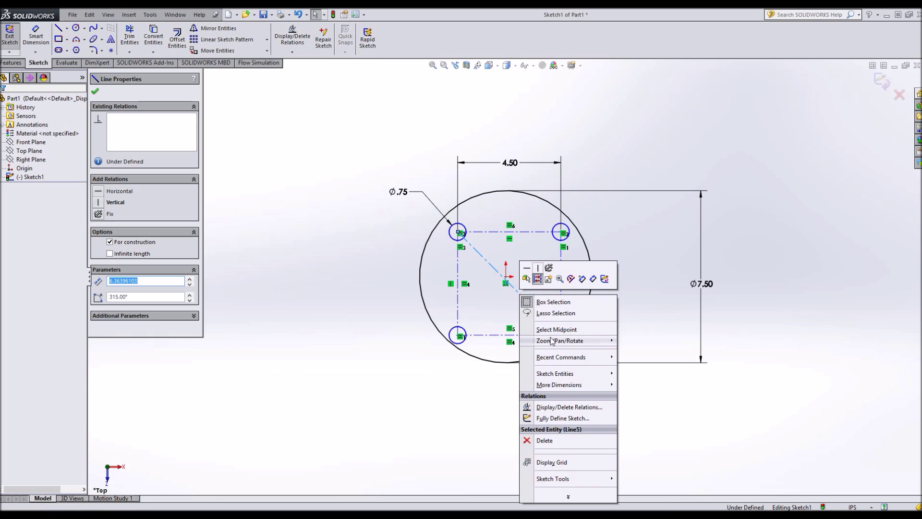
pyautogui.click(556, 329)
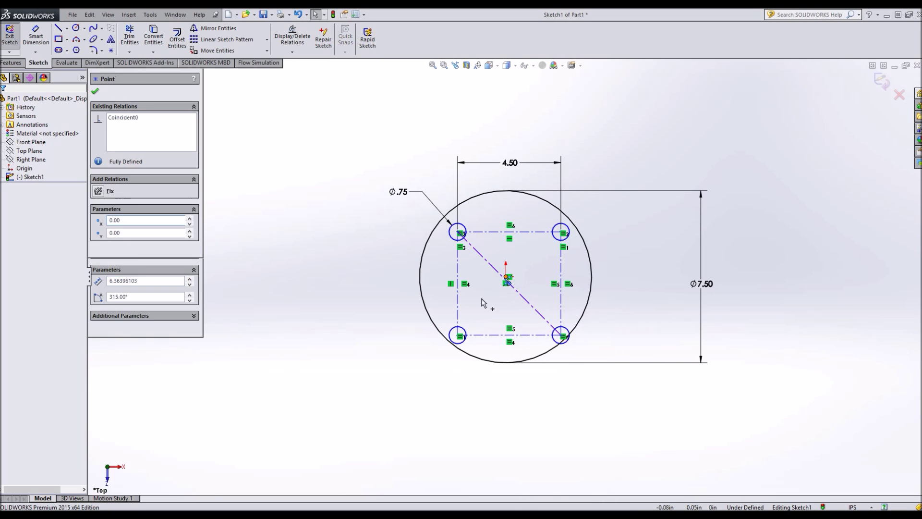
pyautogui.keyDown('ctrl'); pyautogui.click(507, 278); pyautogui.keyUp('ctrl')
pyautogui.click(96, 271)
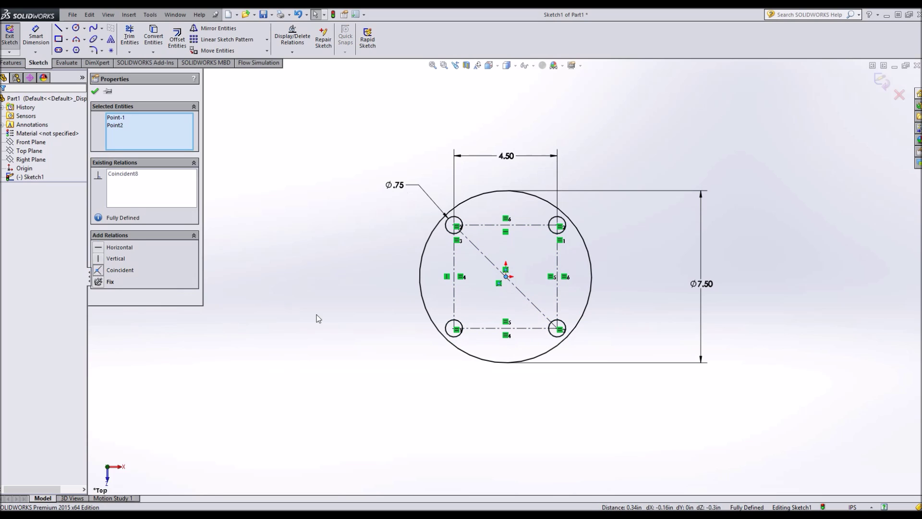
pyautogui.click(317, 320)
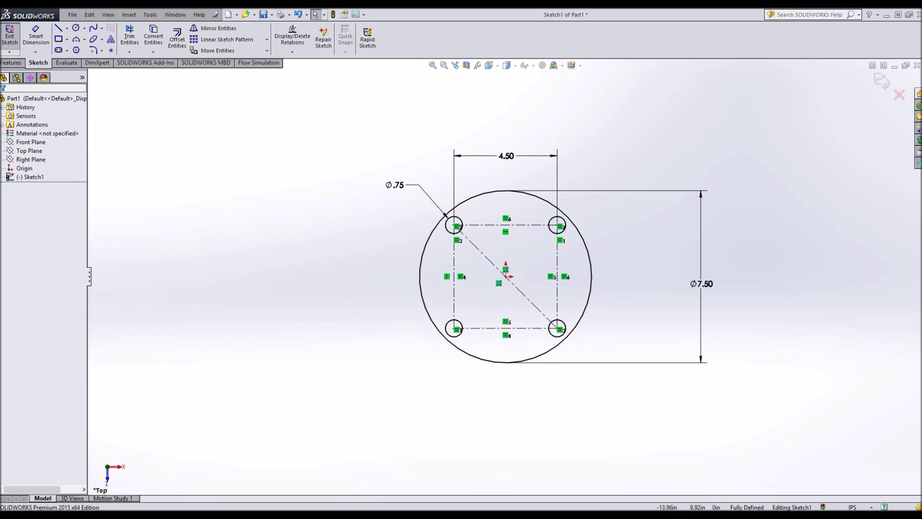
pyautogui.click(10, 36)
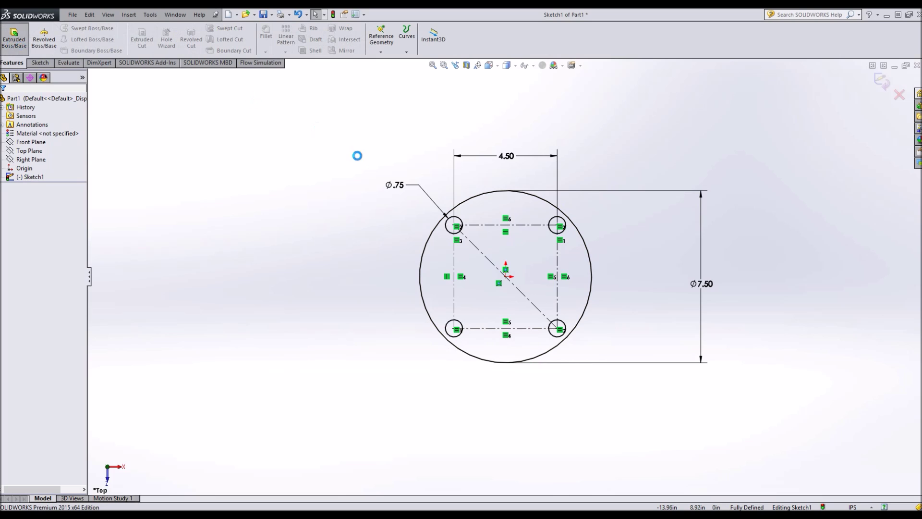
# - Extrude the sketch 0.50 in into the round plate
pyautogui.write('0')
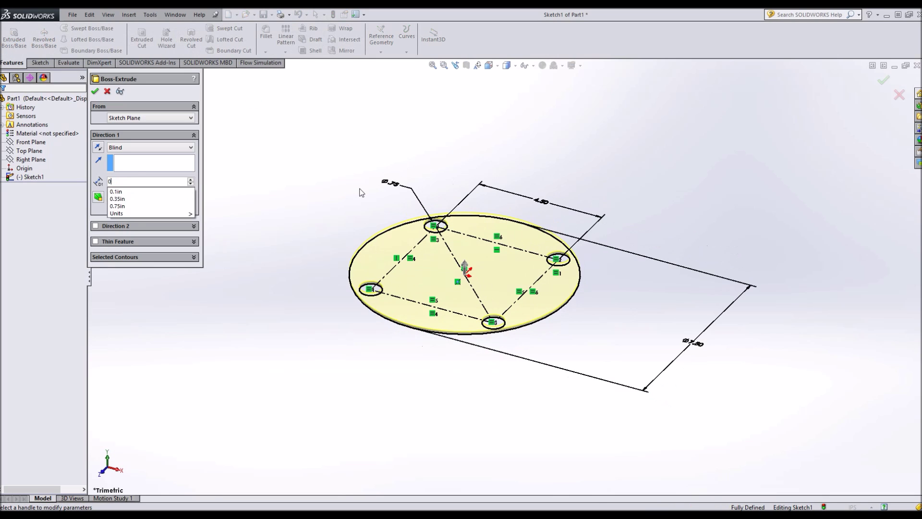
pyautogui.write('.5')
pyautogui.press('Return')
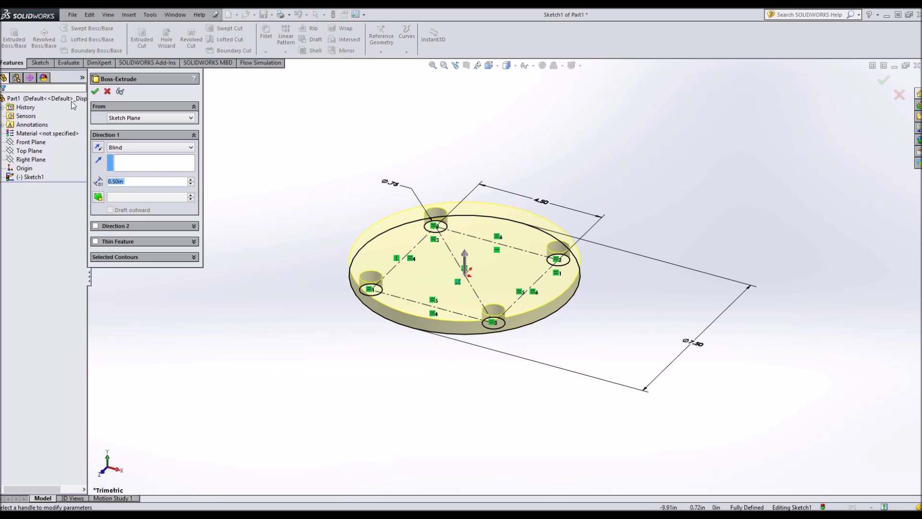
pyautogui.press('Return')
pyautogui.click(31, 144)
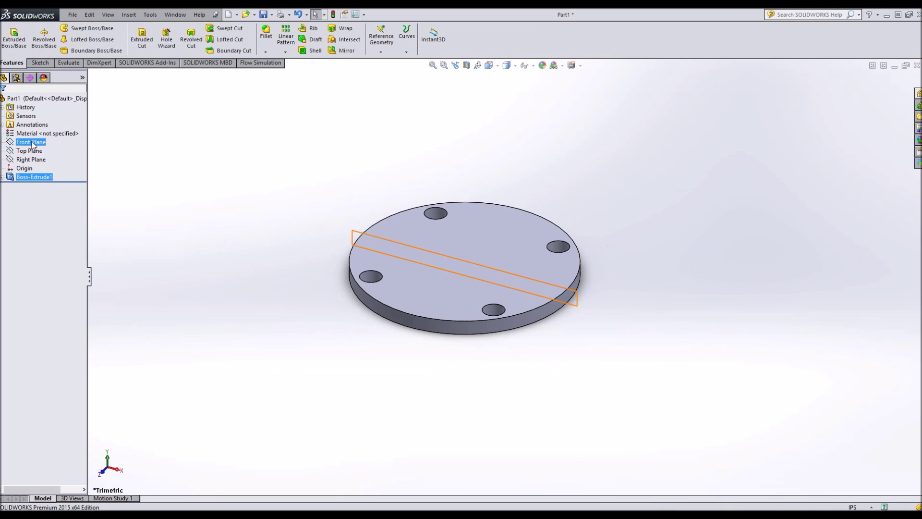
# - Show the reference planes and orbit around the plate to inspect it
pyautogui.keyDown('ctrl'); pyautogui.click(22, 151); pyautogui.keyUp('ctrl')
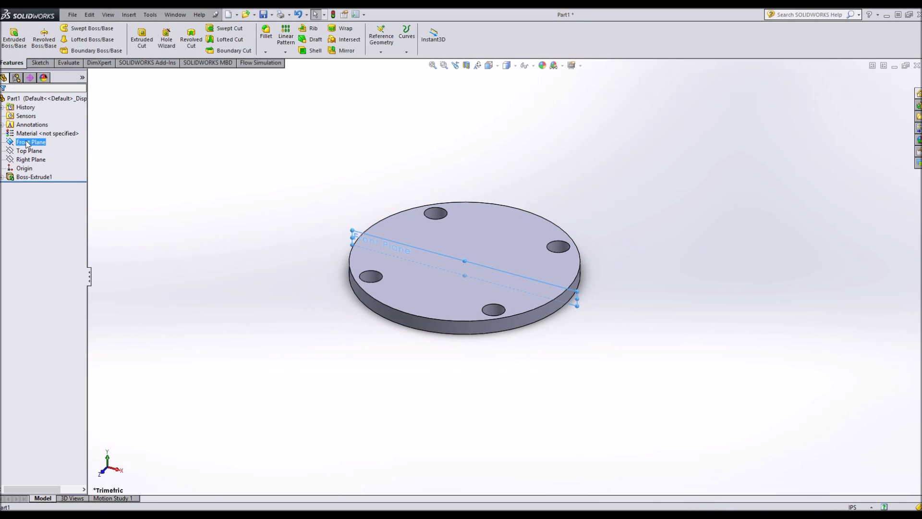
pyautogui.click(27, 151)
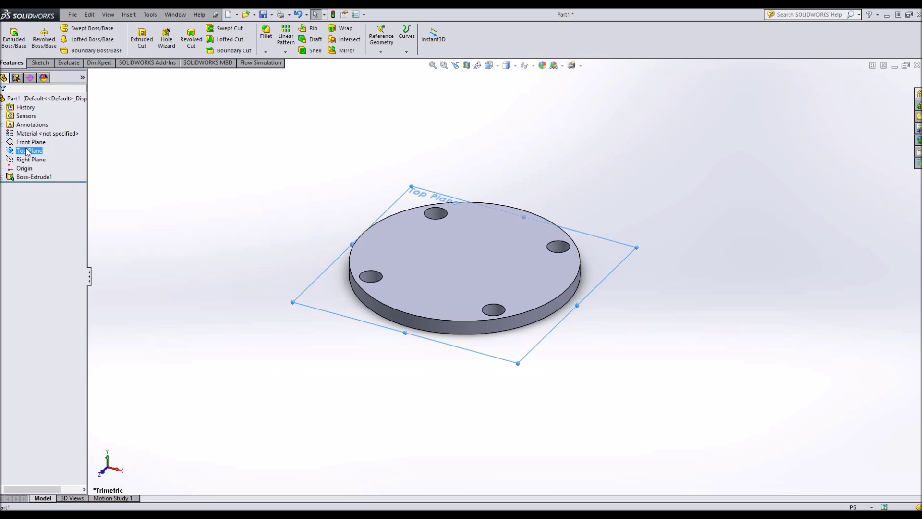
pyautogui.moveTo(185, 264); pyautogui.dragTo(173, 286, button='middle')
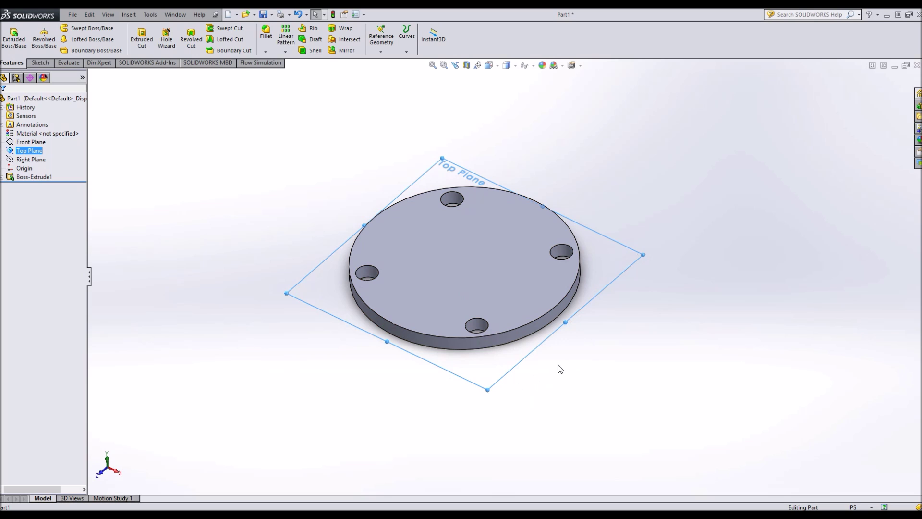
pyautogui.moveTo(432, 258); pyautogui.dragTo(411, 387, button='middle')
pyautogui.moveTo(704, 185); pyautogui.dragTo(368, 289, button='middle')
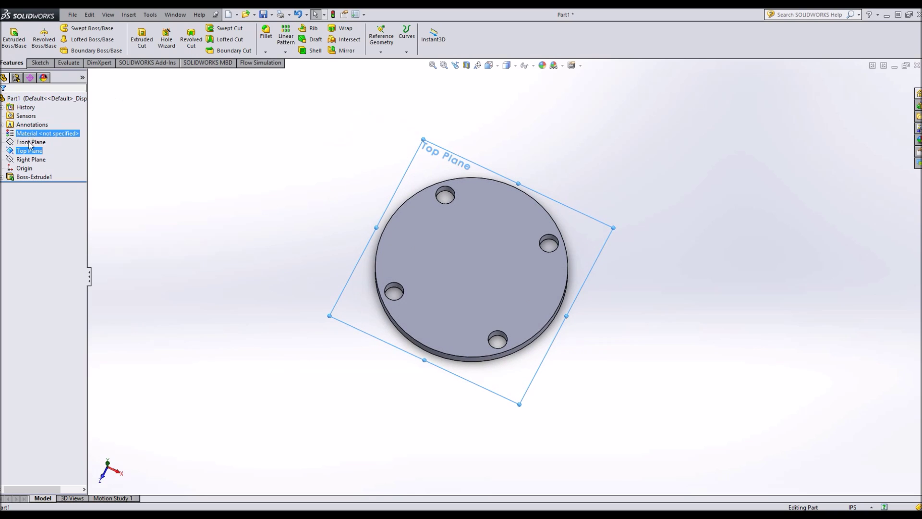
pyautogui.click(30, 159)
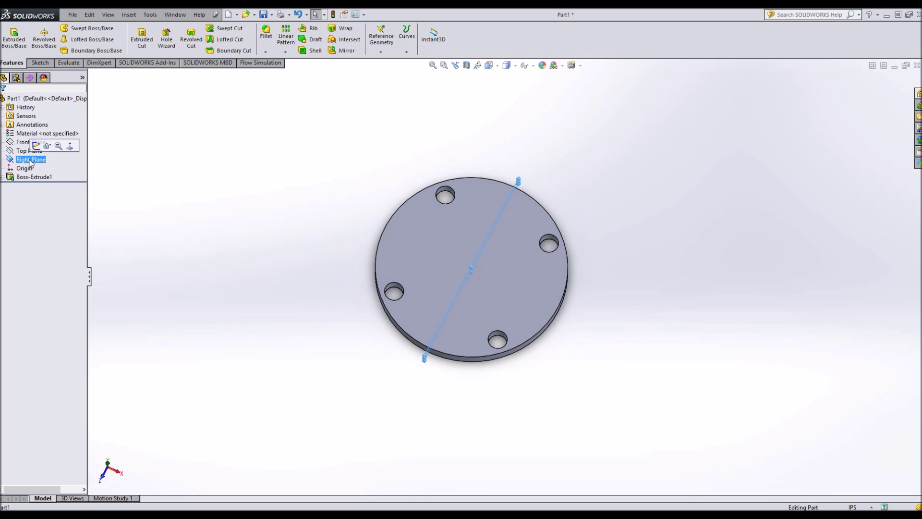
# - Start a new sketch on the Right Plane, viewed face-on
pyautogui.hotkey('ctrl', '8')
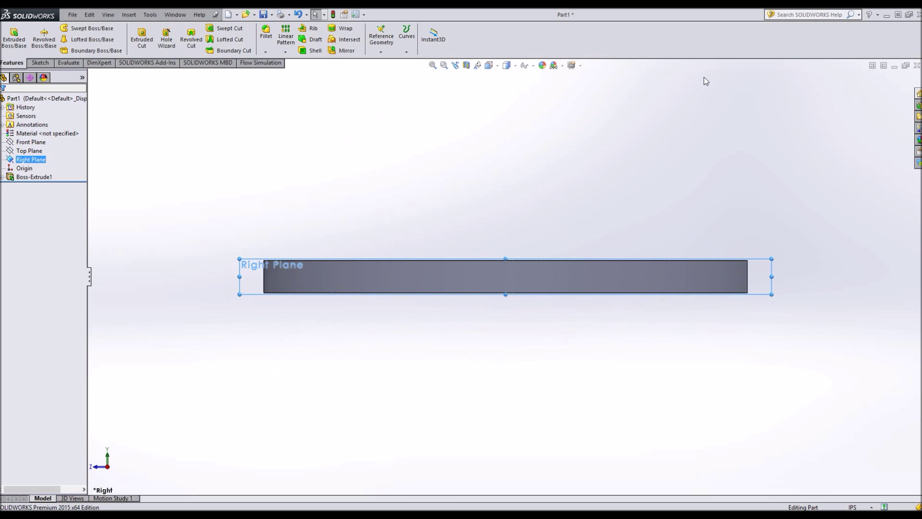
pyautogui.moveTo(772, 258); pyautogui.dragTo(788, 29)
pyautogui.moveTo(791, 301); pyautogui.dragTo(730, 278)
pyautogui.press('z')
pyautogui.press('z')
pyautogui.press('z')
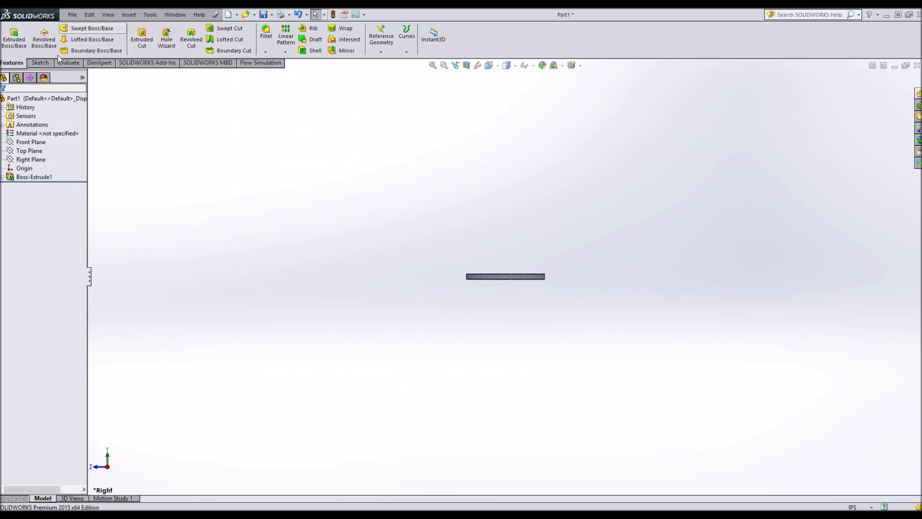
pyautogui.click(39, 63)
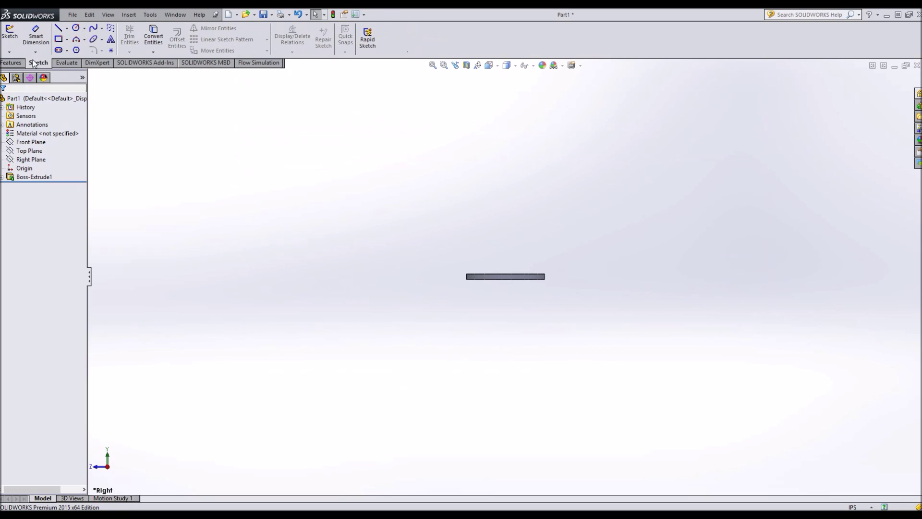
pyautogui.click(10, 35)
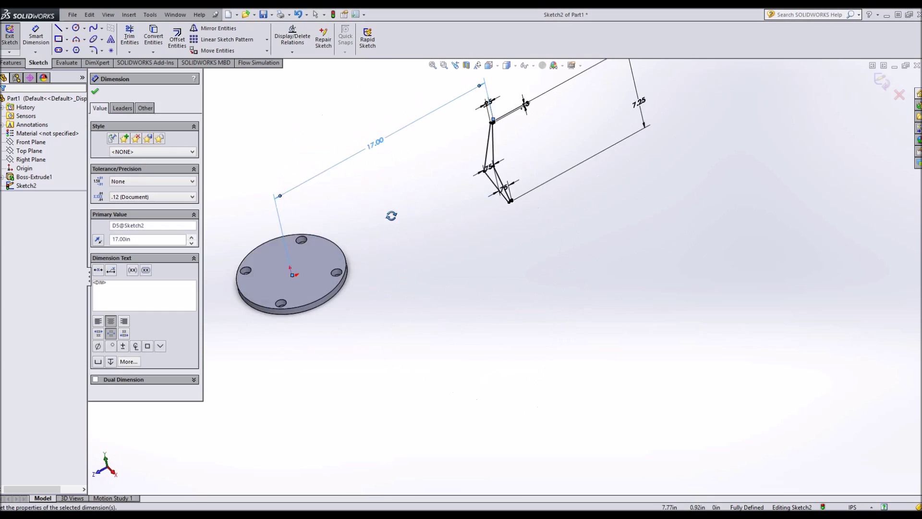
# - Orbit the model to check the rim profile, 9.50 from the origin and 7.25 tall
pyautogui.moveTo(391, 211); pyautogui.dragTo(514, 299, button='middle')
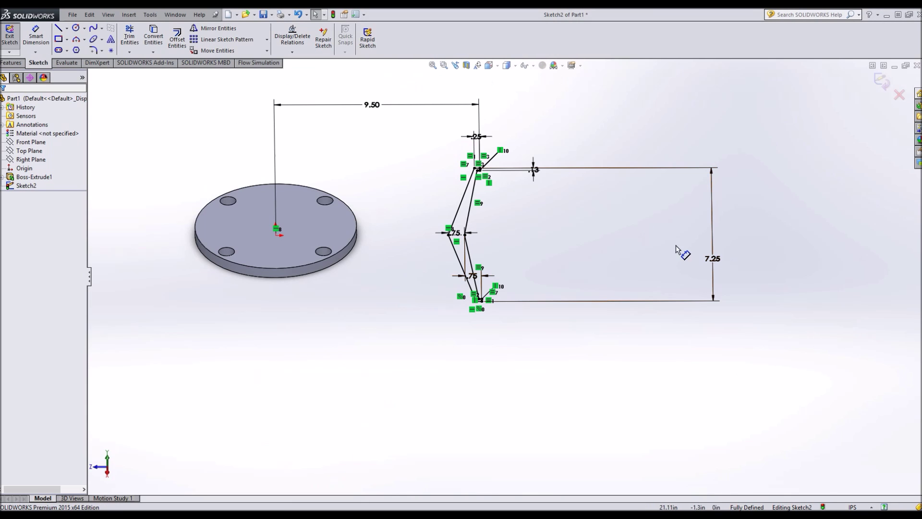
pyautogui.moveTo(425, 361)
pyautogui.mouseDown(button='middle')
pyautogui.moveTo(406, 302)
pyautogui.moveTo(410, 263)
pyautogui.mouseUp(button='middle')
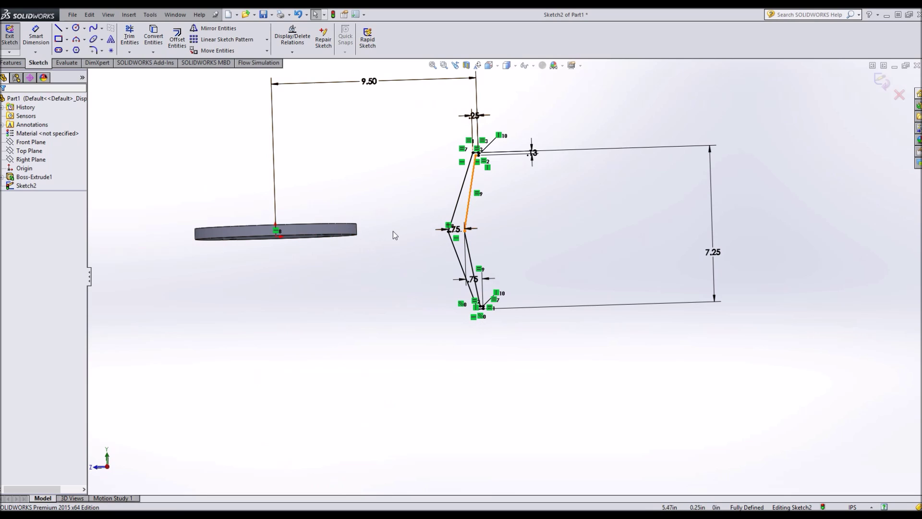
pyautogui.moveTo(393, 235); pyautogui.dragTo(418, 210, button='middle')
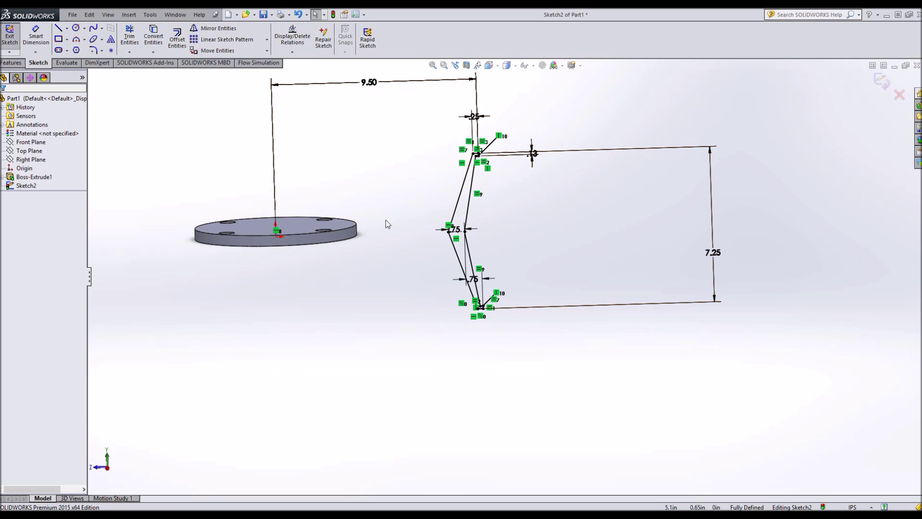
pyautogui.moveTo(385, 217)
pyautogui.mouseDown(button='middle')
pyautogui.moveTo(393, 210)
pyautogui.moveTo(416, 265)
pyautogui.moveTo(362, 251)
pyautogui.moveTo(397, 185)
pyautogui.mouseUp(button='middle')
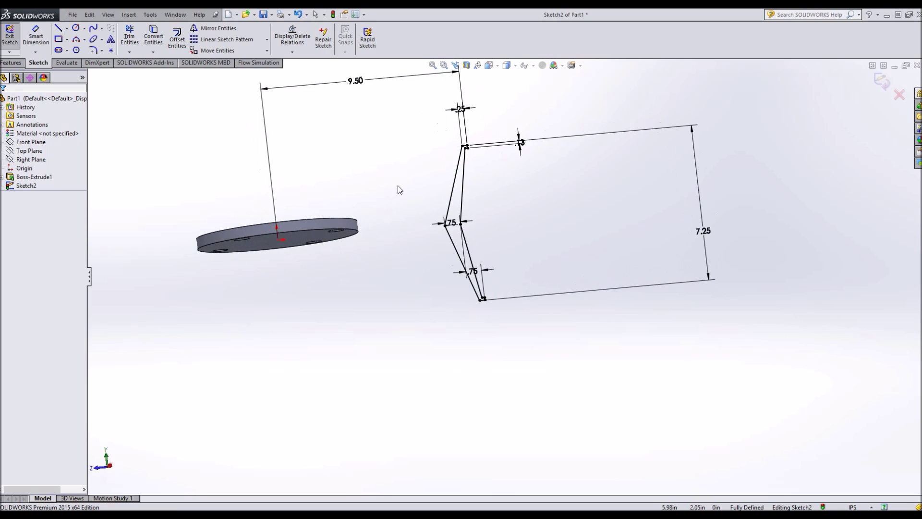
pyautogui.click(67, 27)
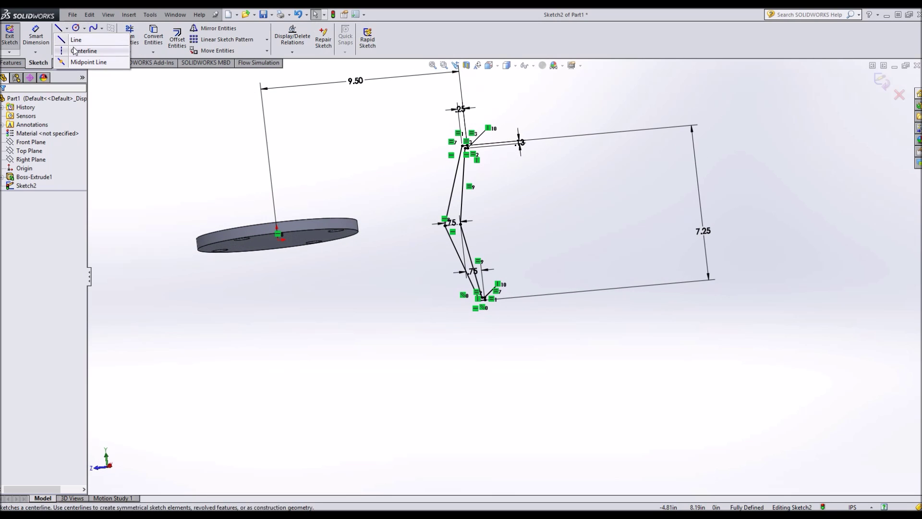
# - Draw a centerline down from the disc centre and dimension it to 1.00 in
pyautogui.click(84, 51)
pyautogui.click(279, 241)
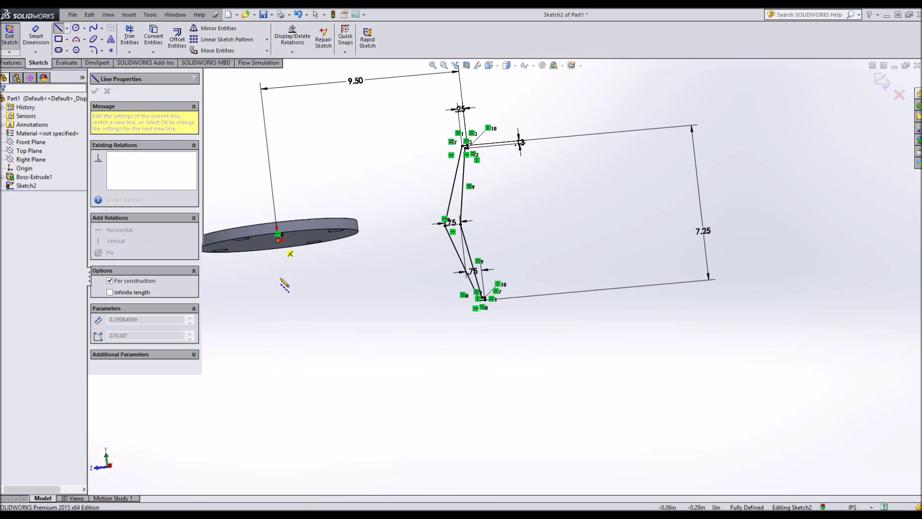
pyautogui.click(282, 278)
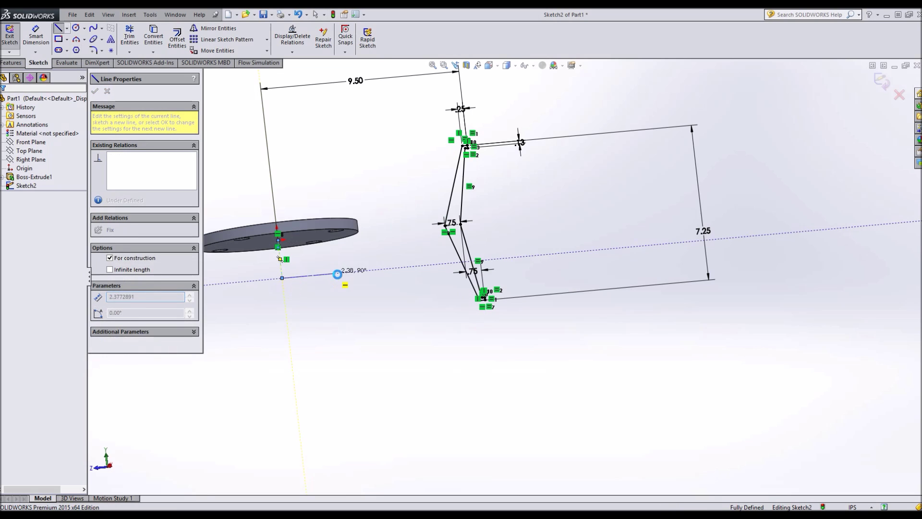
pyautogui.press('Escape')
pyautogui.moveTo(336, 276); pyautogui.dragTo(284, 329, button='middle')
pyautogui.click(36, 38)
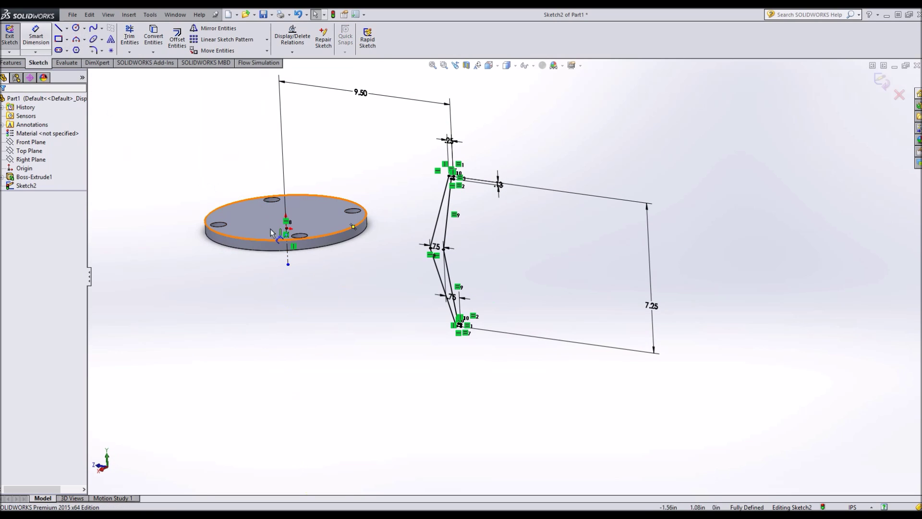
pyautogui.click(286, 255)
pyautogui.click(299, 236)
pyautogui.click(304, 257)
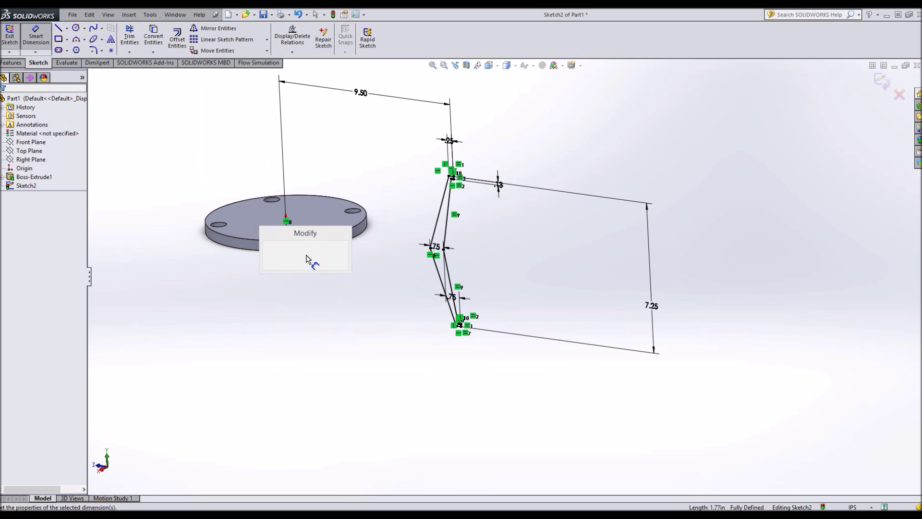
pyautogui.press('Return')
pyautogui.moveTo(344, 261)
pyautogui.mouseDown(button='middle')
pyautogui.moveTo(366, 278)
pyautogui.moveTo(383, 267)
pyautogui.moveTo(395, 297)
pyautogui.moveTo(420, 279)
pyautogui.moveTo(398, 294)
pyautogui.moveTo(264, 175)
pyautogui.mouseUp(button='middle')
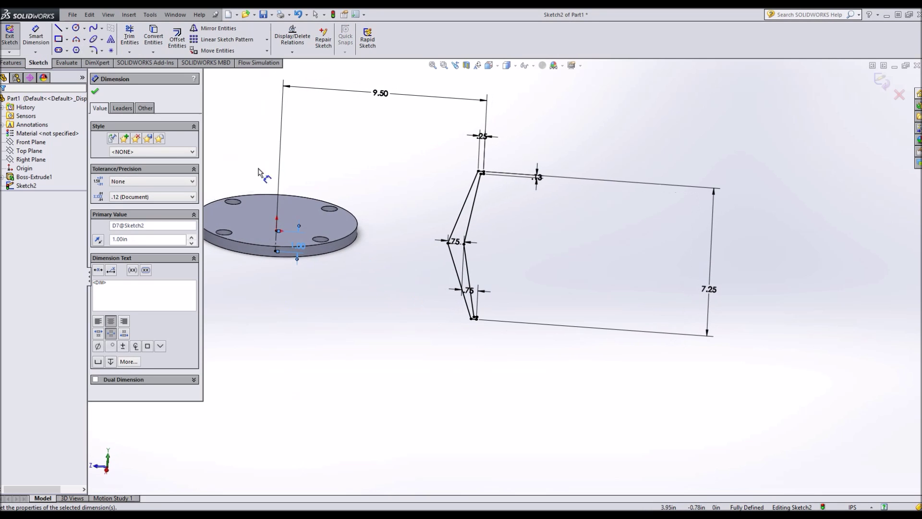
# - Revolve the rim sketch 360° about the centerline to create Revolve1
pyautogui.click(14, 65)
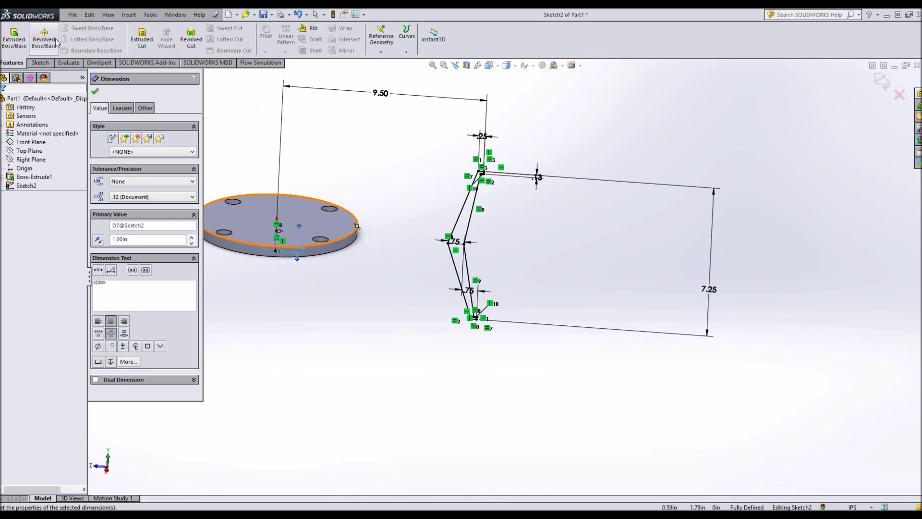
pyautogui.click(53, 42)
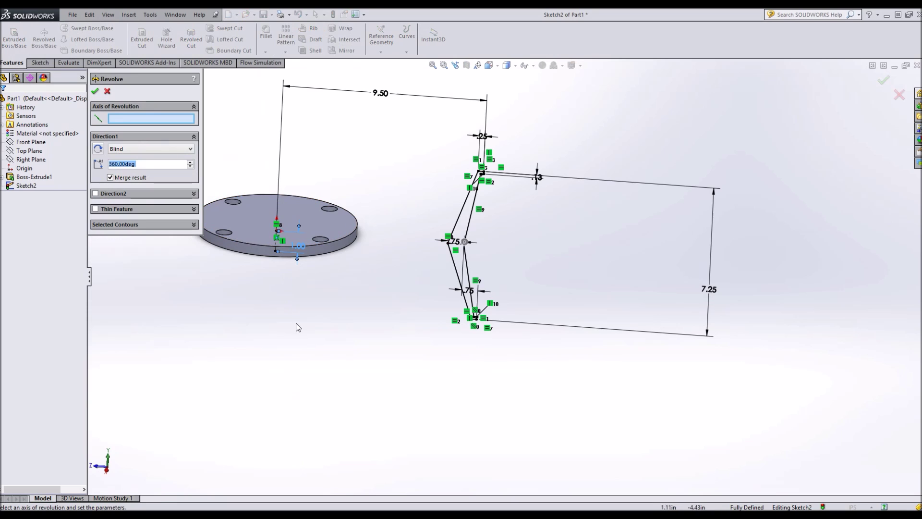
pyautogui.moveTo(297, 326)
pyautogui.mouseDown(button='middle')
pyautogui.moveTo(350, 344)
pyautogui.moveTo(305, 201)
pyautogui.moveTo(288, 223)
pyautogui.mouseUp(button='middle')
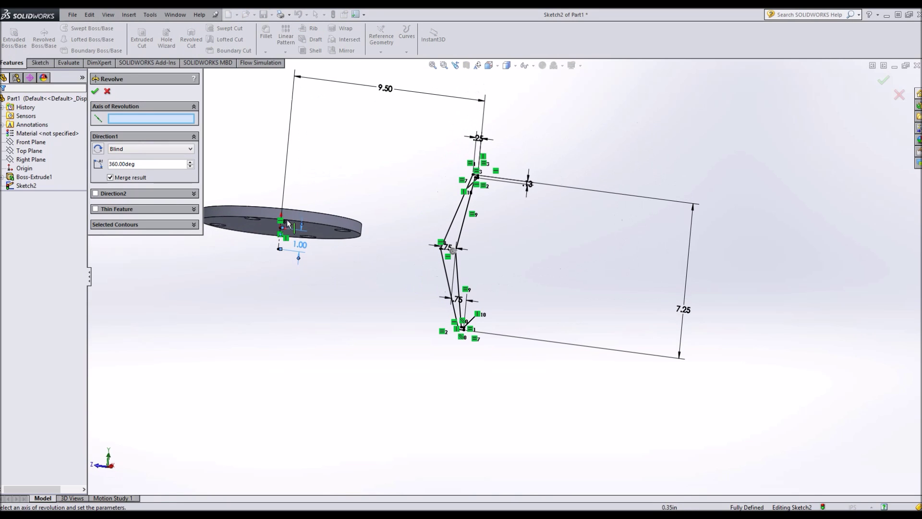
pyautogui.click(280, 250)
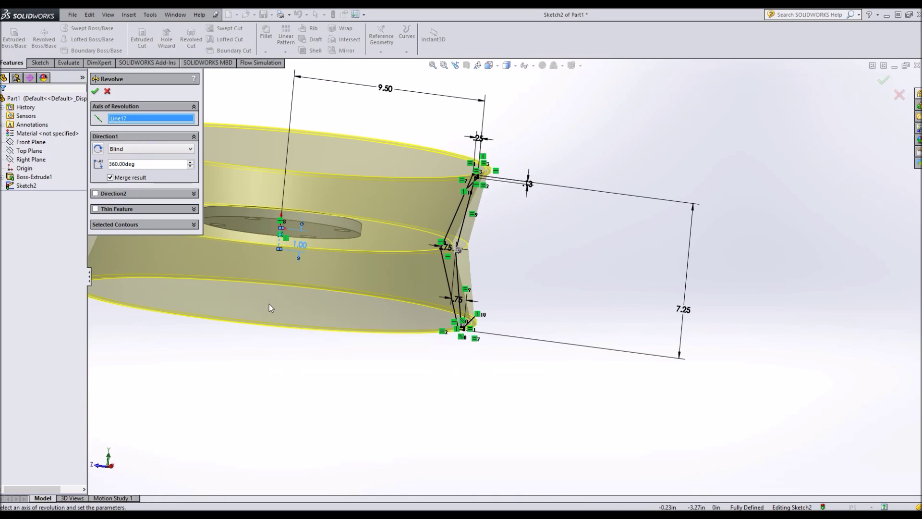
pyautogui.moveTo(269, 307); pyautogui.dragTo(241, 329, button='middle')
pyautogui.click(96, 93)
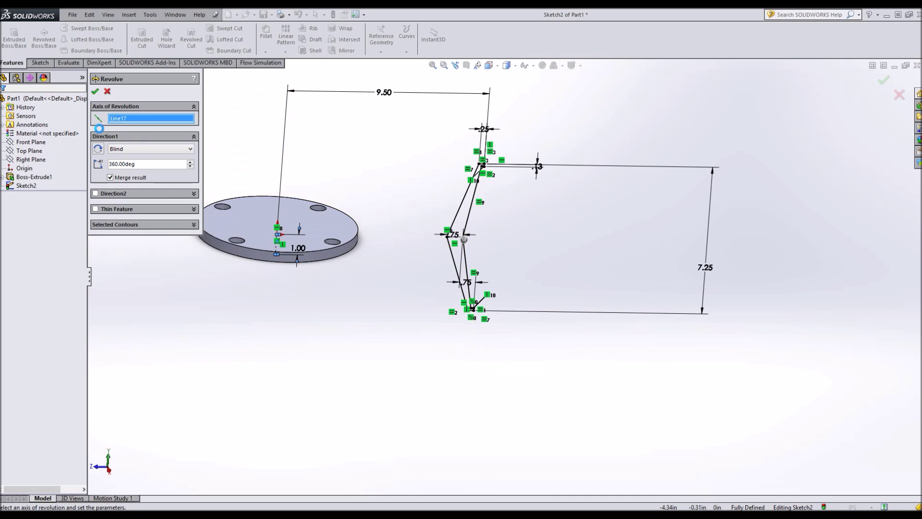
# - Orbit into the new rim to inspect the hub disc, then select the disc's top face
pyautogui.moveTo(386, 486); pyautogui.dragTo(364, 453, button='middle')
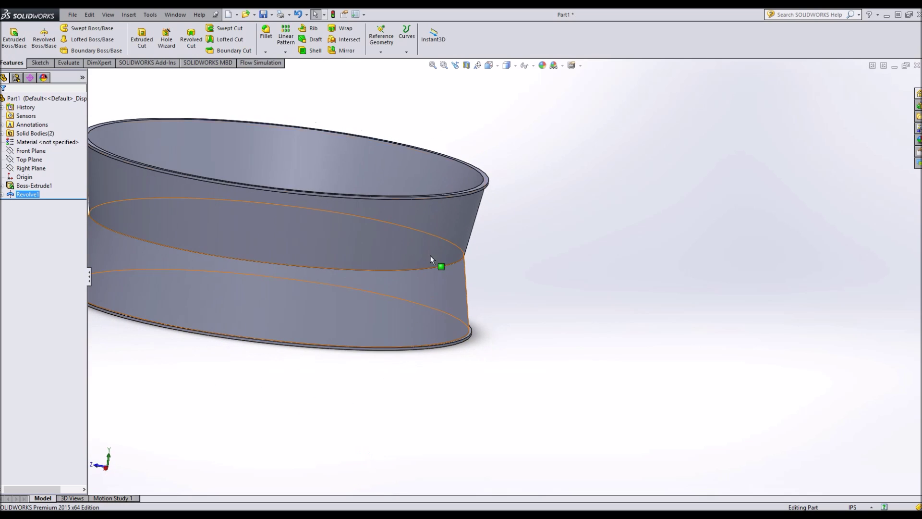
pyautogui.moveTo(456, 266); pyautogui.dragTo(453, 251, button='middle')
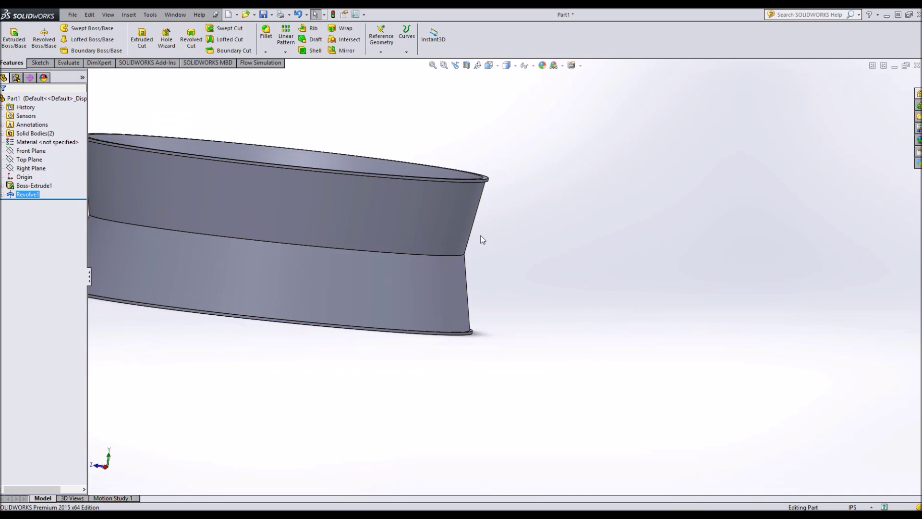
pyautogui.moveTo(431, 224); pyautogui.dragTo(341, 248, button='middle')
pyautogui.scroll(-3, 320, 224)
pyautogui.scroll(-2, 320, 223)
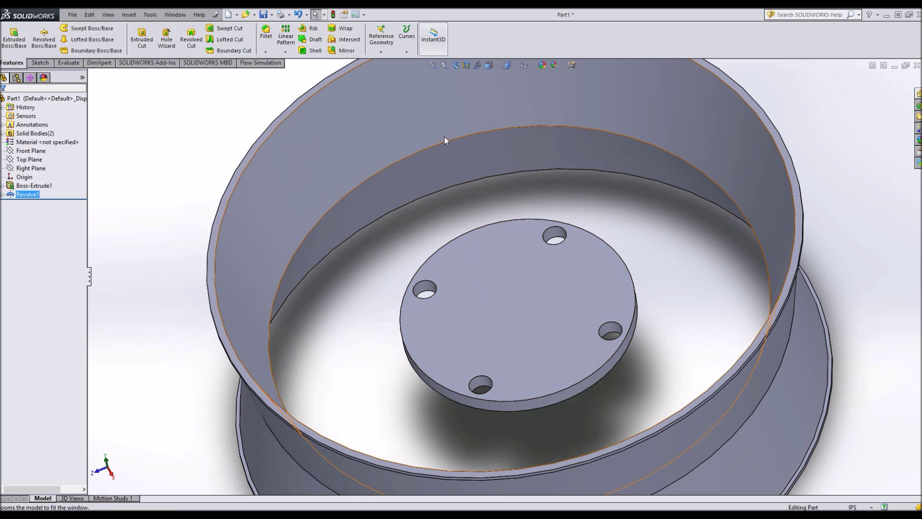
pyautogui.click(497, 270)
# - Start a sketch on Top Plane and dimension the spoke profile's vertical line 1.50
pyautogui.click(30, 159)
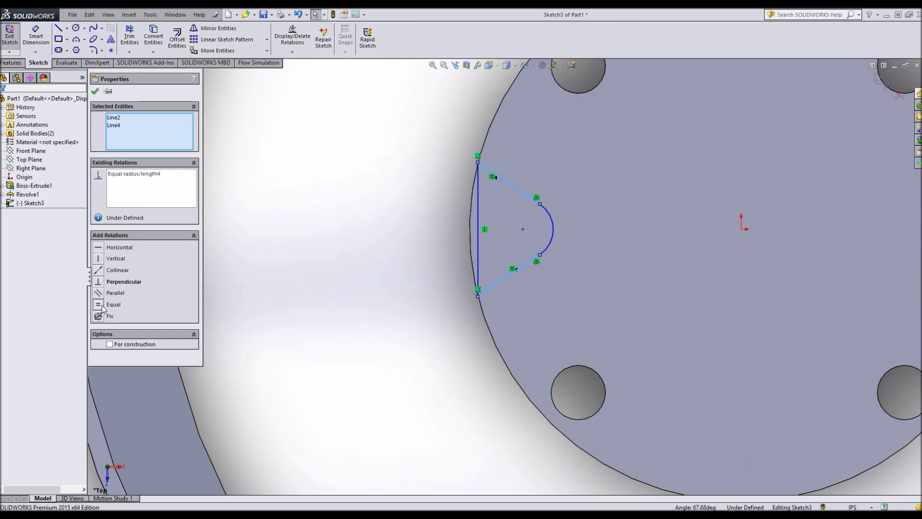
pyautogui.click(36, 34)
pyautogui.click(477, 225)
pyautogui.click(414, 226)
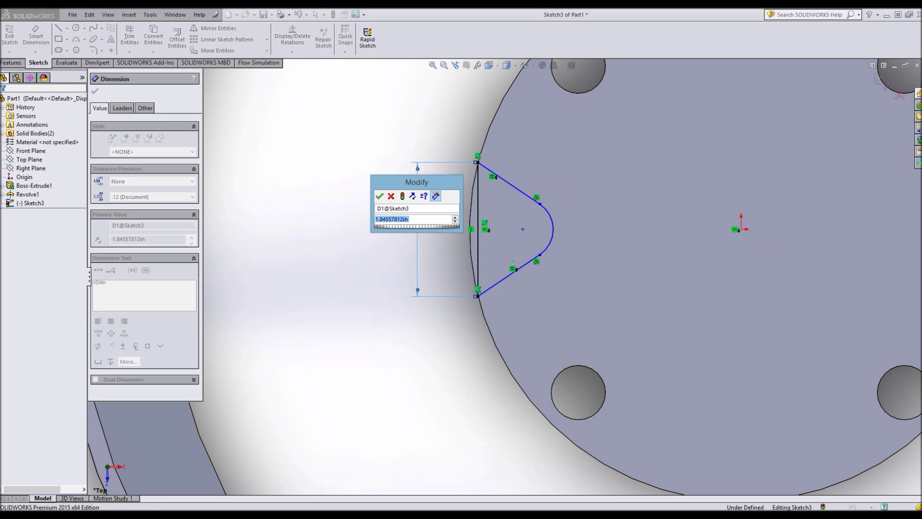
pyautogui.write('1.5')
pyautogui.press('Return')
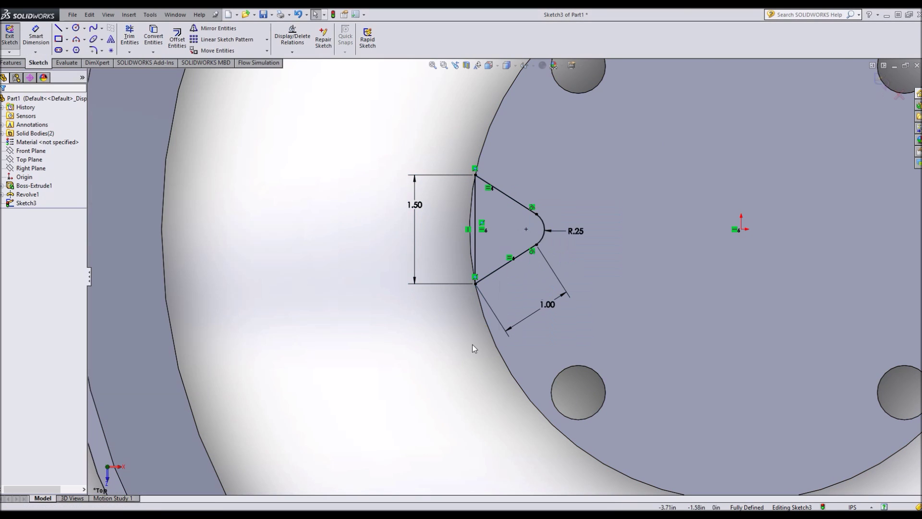
# - Orbit around the hub to check the spoke profile against the disc and rim thickness
pyautogui.scroll(5, 500, 288)
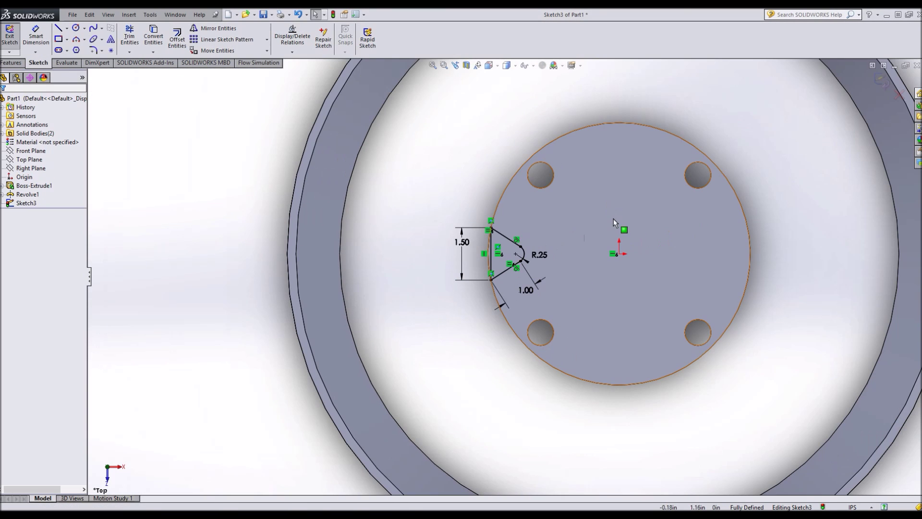
pyautogui.scroll(-3, 549, 223)
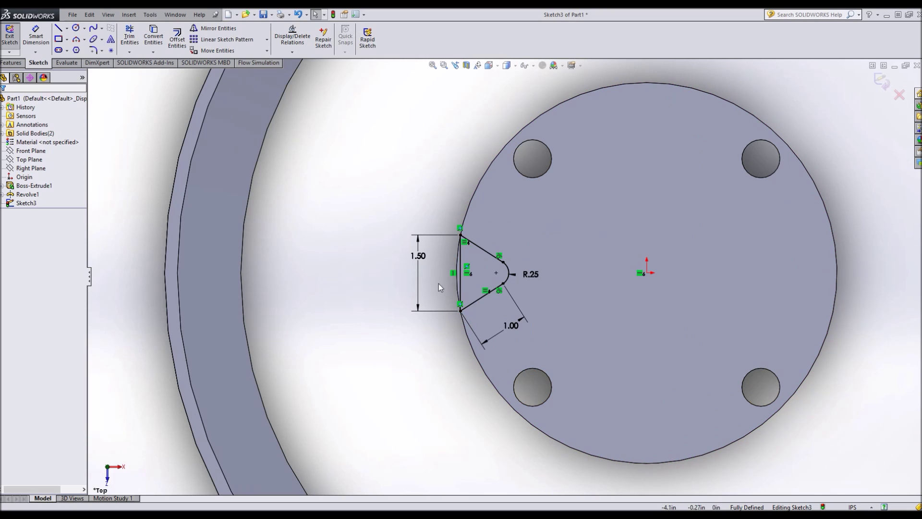
pyautogui.moveTo(433, 380); pyautogui.dragTo(459, 352, button='middle')
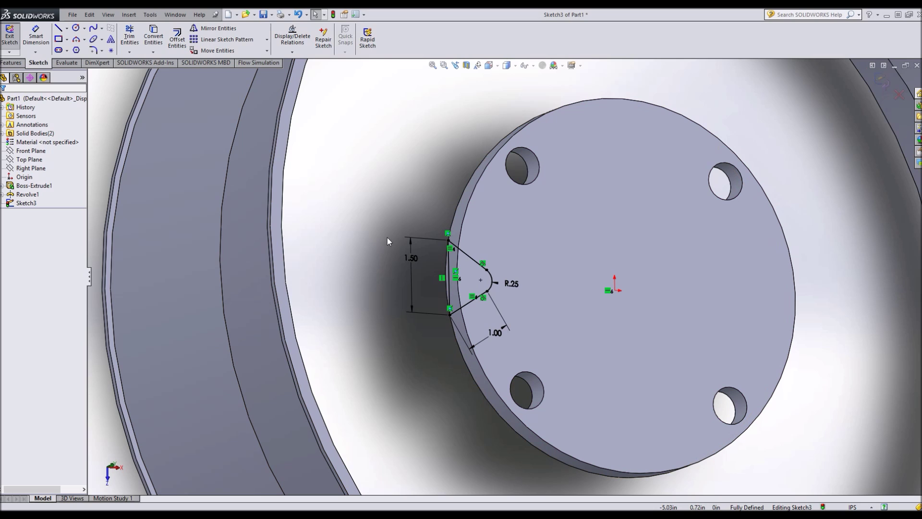
pyautogui.moveTo(387, 237); pyautogui.dragTo(389, 271, button='middle')
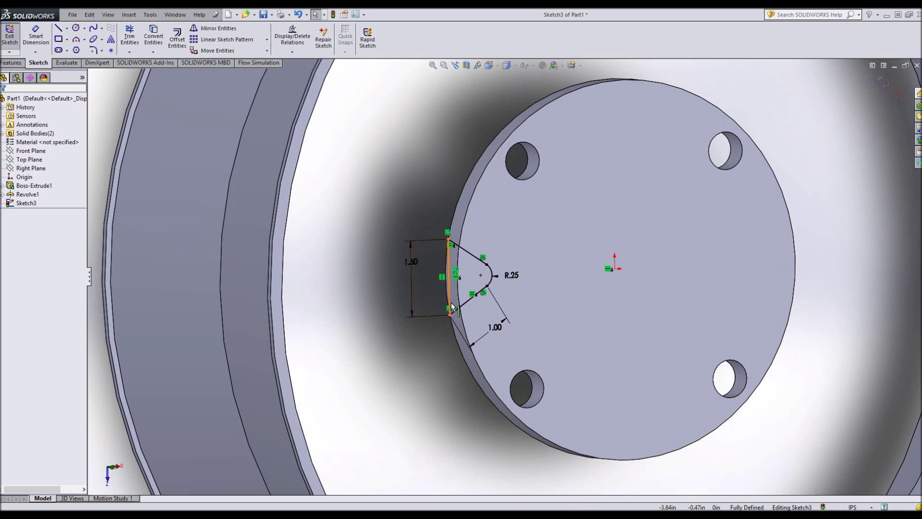
pyautogui.moveTo(446, 347); pyautogui.dragTo(459, 249, button='middle')
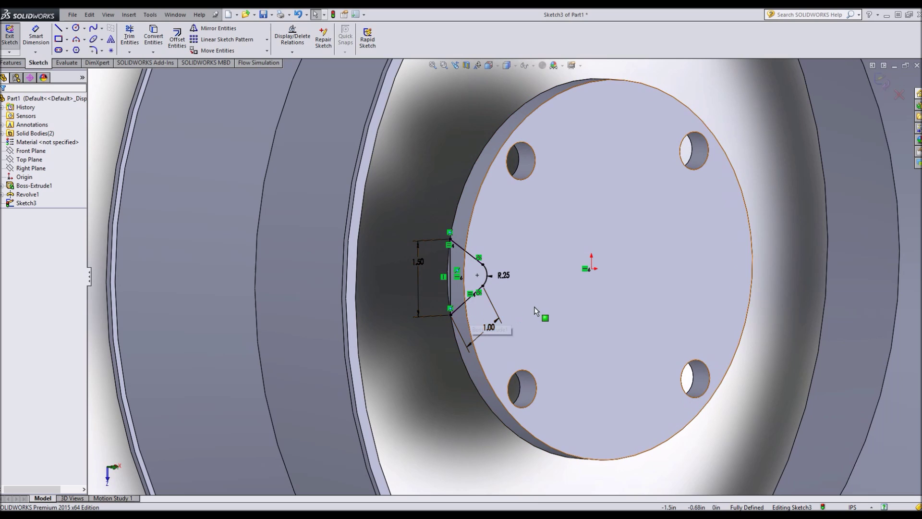
pyautogui.moveTo(534, 307); pyautogui.dragTo(402, 286, button='middle')
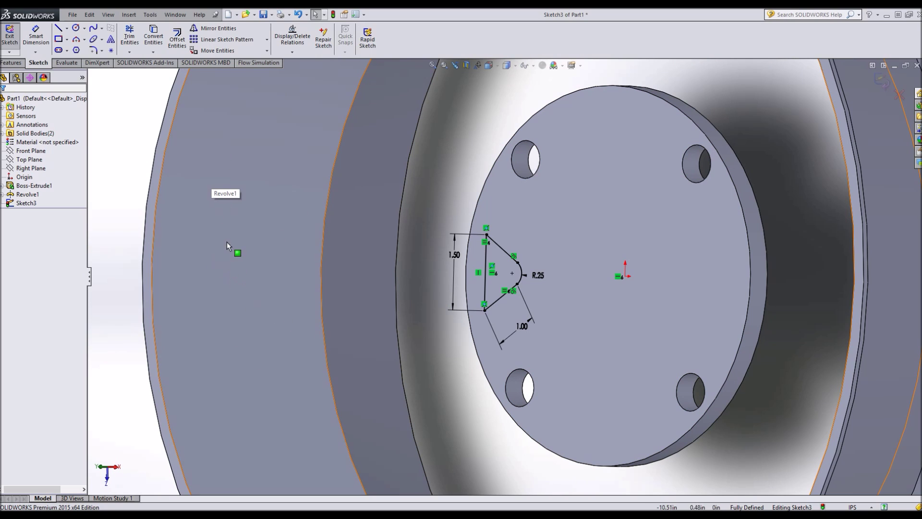
# - Exit the spoke sketch and start a reference plane based on Right Plane instead of Top Plane
pyautogui.click(9, 36)
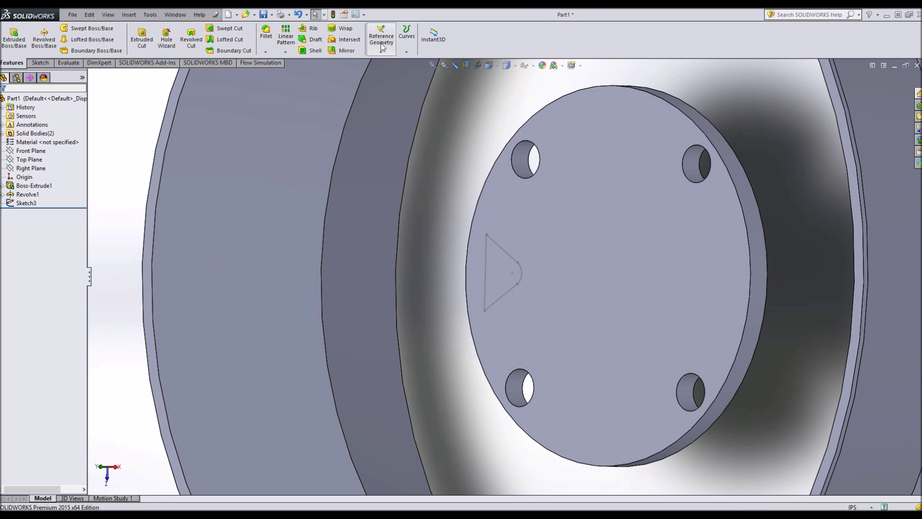
pyautogui.click(382, 47)
pyautogui.click(387, 62)
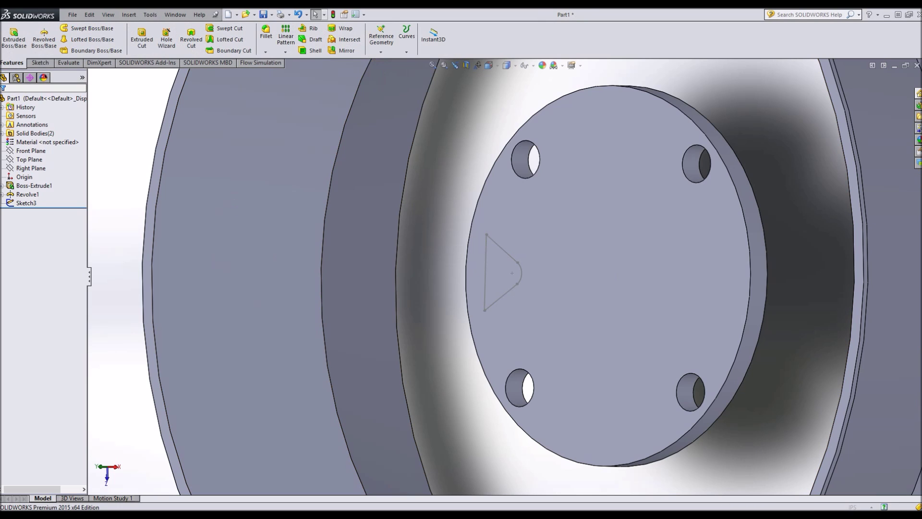
pyautogui.click(32, 159)
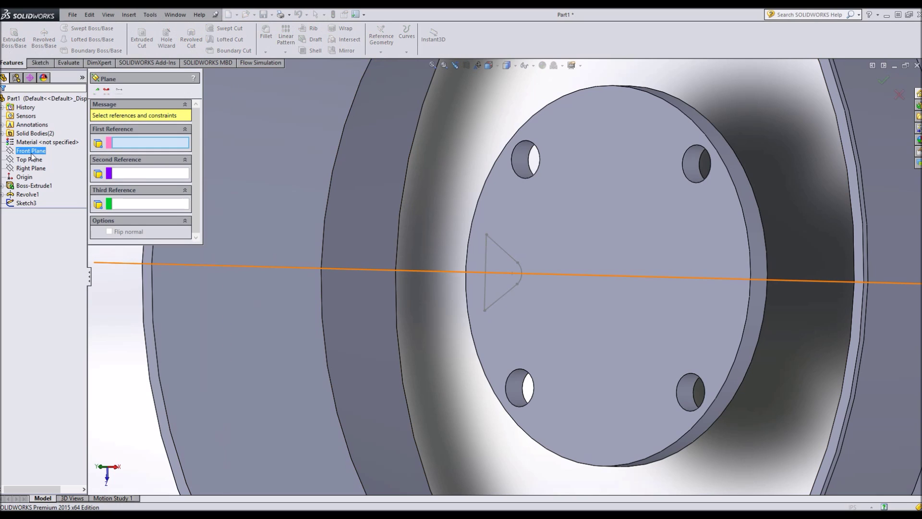
pyautogui.click(30, 160)
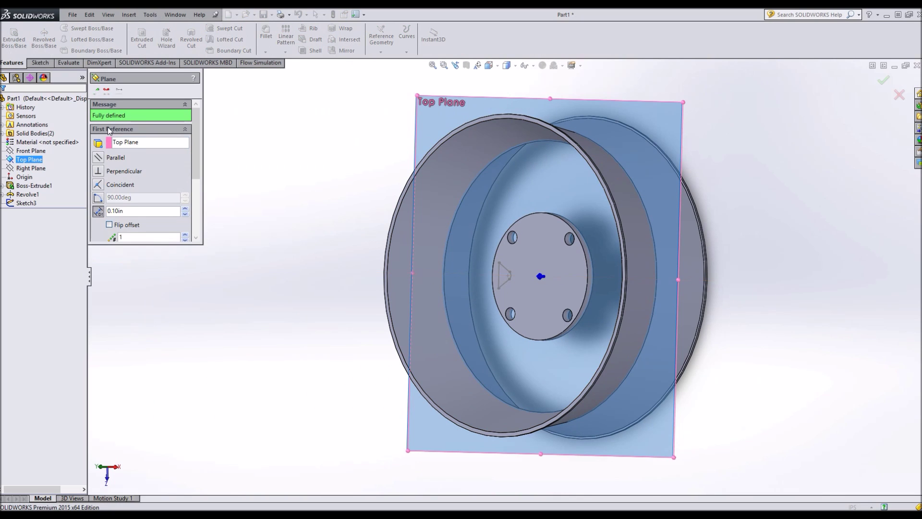
pyautogui.click(138, 143)
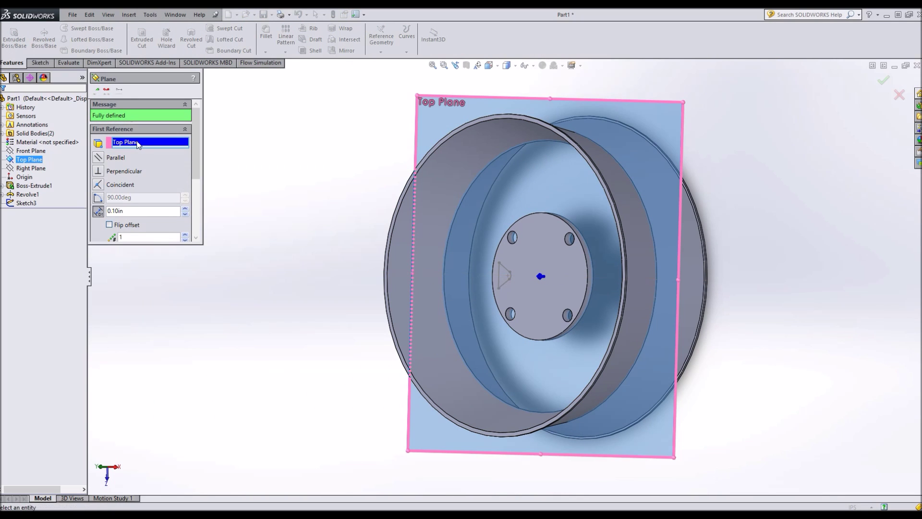
pyautogui.click(162, 149)
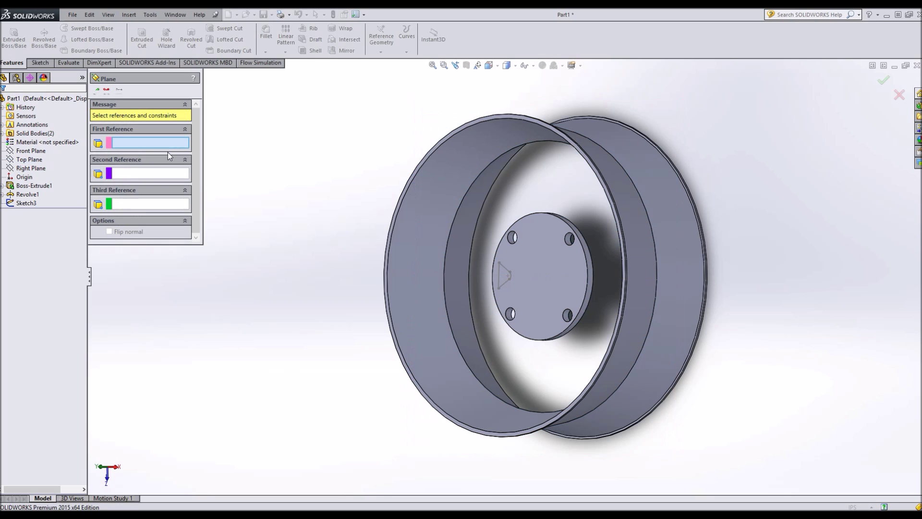
pyautogui.click(27, 168)
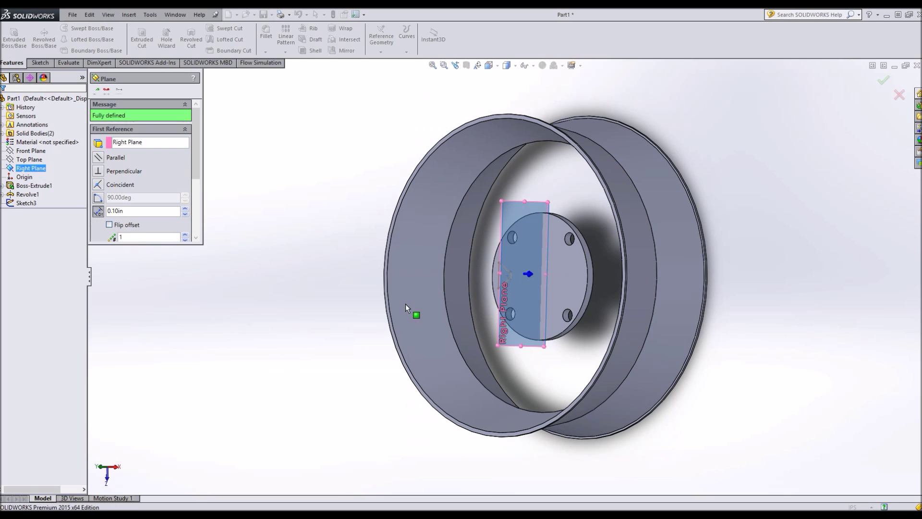
# - Flip the plane offset to the other side at 9.00in and accept Plane1
pyautogui.moveTo(406, 304)
pyautogui.mouseDown(button='middle')
pyautogui.moveTo(465, 305)
pyautogui.moveTo(464, 145)
pyautogui.mouseUp(button='middle')
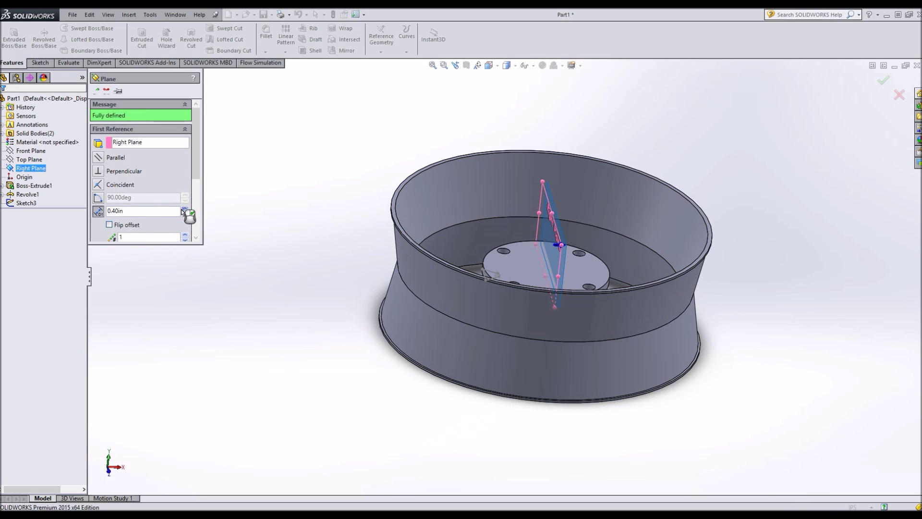
pyautogui.scroll(5, 182, 210)
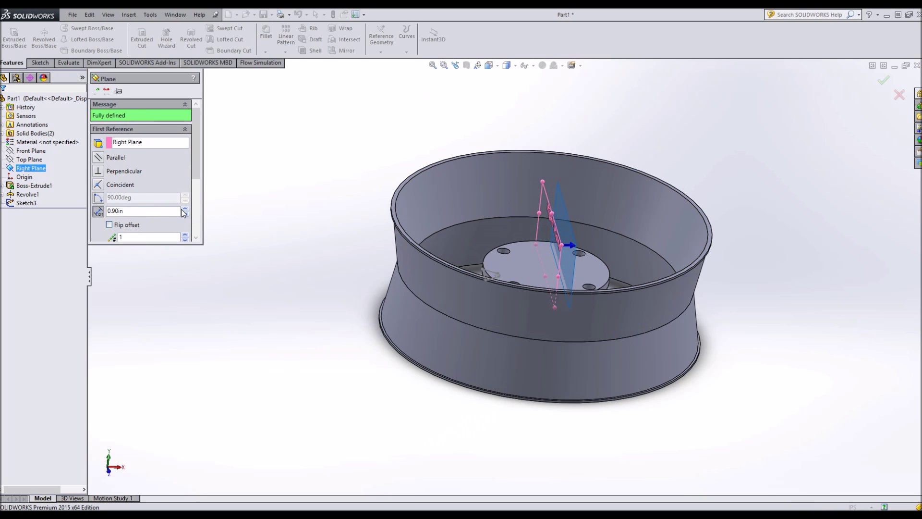
pyautogui.click(110, 224)
pyautogui.moveTo(185, 208); pyautogui.dragTo(184, 215)
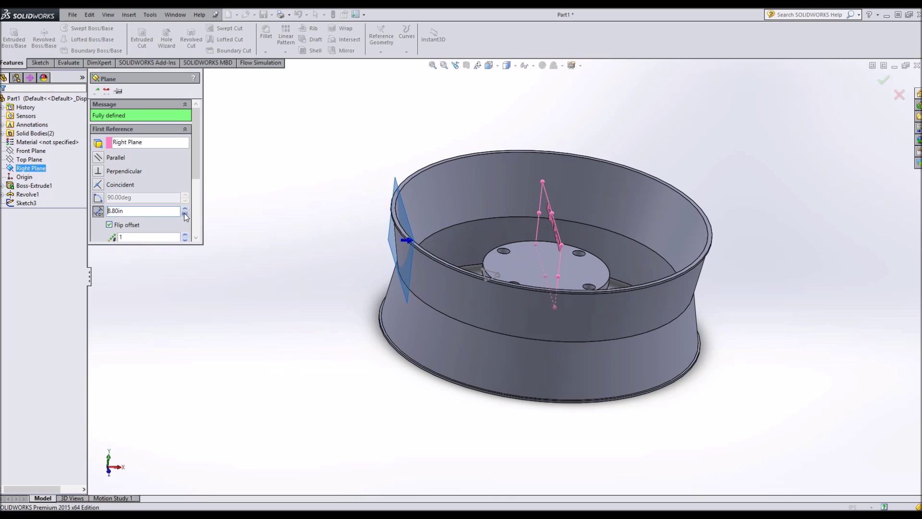
pyautogui.moveTo(420, 317); pyautogui.dragTo(358, 321, button='middle')
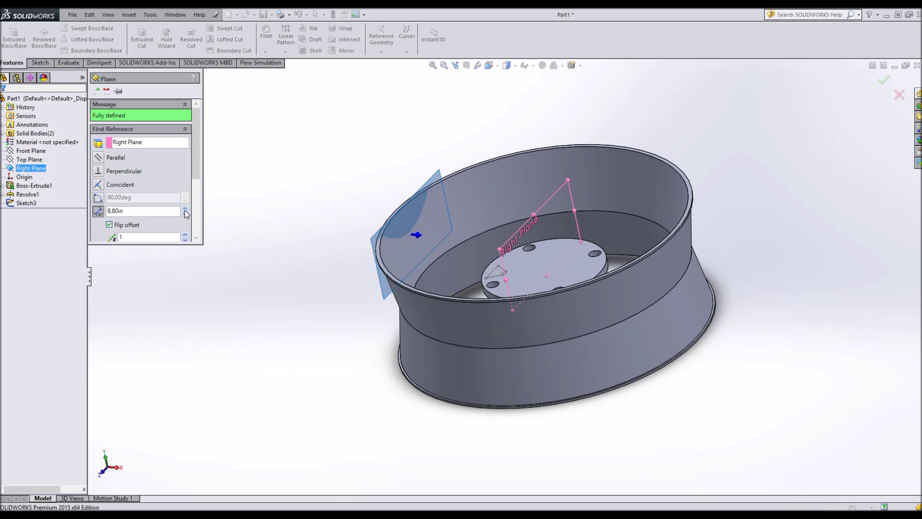
pyautogui.moveTo(224, 304); pyautogui.dragTo(179, 162, button='middle')
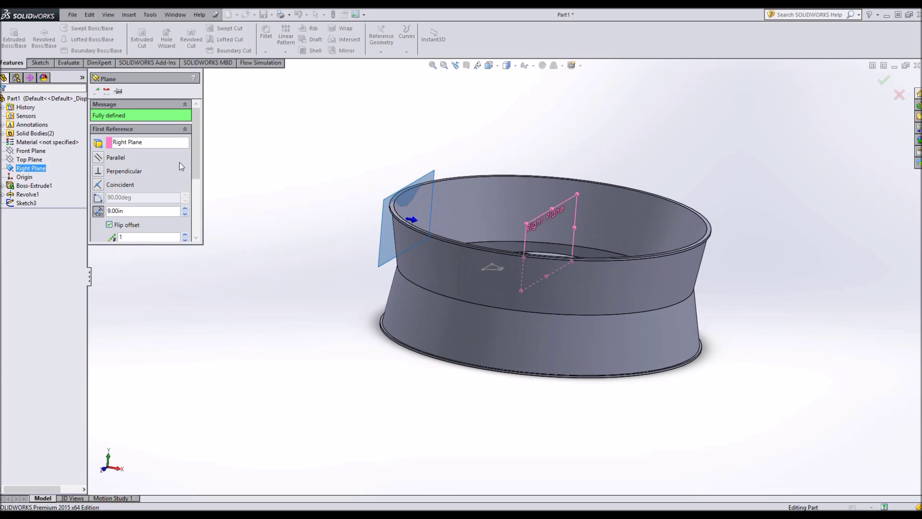
pyautogui.click(96, 92)
pyautogui.moveTo(309, 346); pyautogui.dragTo(496, 318, button='middle')
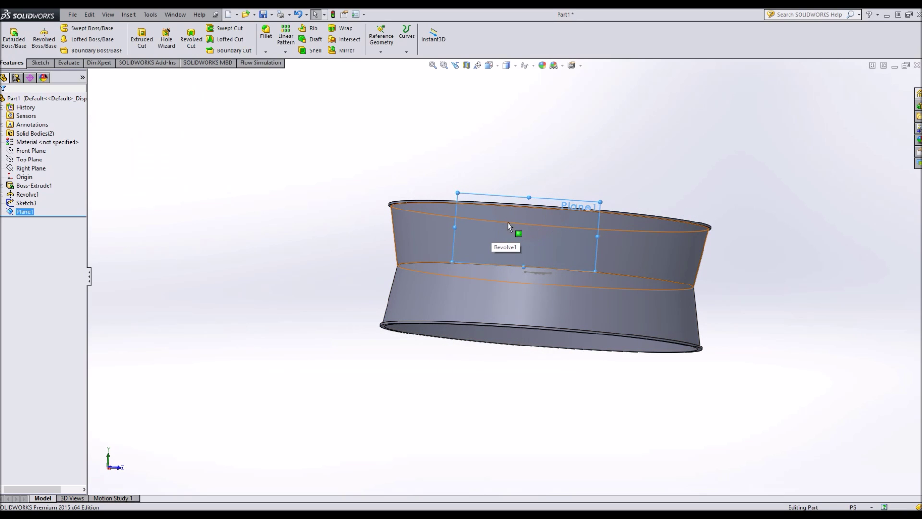
# - Zoom out and orbit to view the 2.00-wide, R1.75 profile on Plane1
pyautogui.moveTo(526, 221); pyautogui.dragTo(508, 249, button='middle')
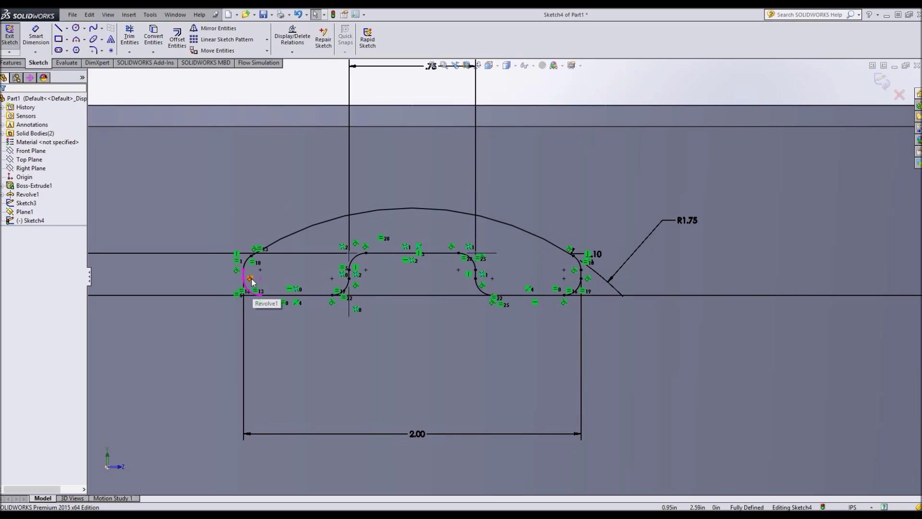
pyautogui.press('f')
pyautogui.moveTo(283, 141)
pyautogui.mouseDown(button='middle')
pyautogui.moveTo(353, 74)
pyautogui.moveTo(372, 257)
pyautogui.moveTo(407, 200)
pyautogui.moveTo(411, 247)
pyautogui.moveTo(403, 175)
pyautogui.moveTo(541, 150)
pyautogui.moveTo(480, 48)
pyautogui.moveTo(555, 62)
pyautogui.moveTo(500, 119)
pyautogui.moveTo(506, 109)
pyautogui.mouseUp(button='middle')
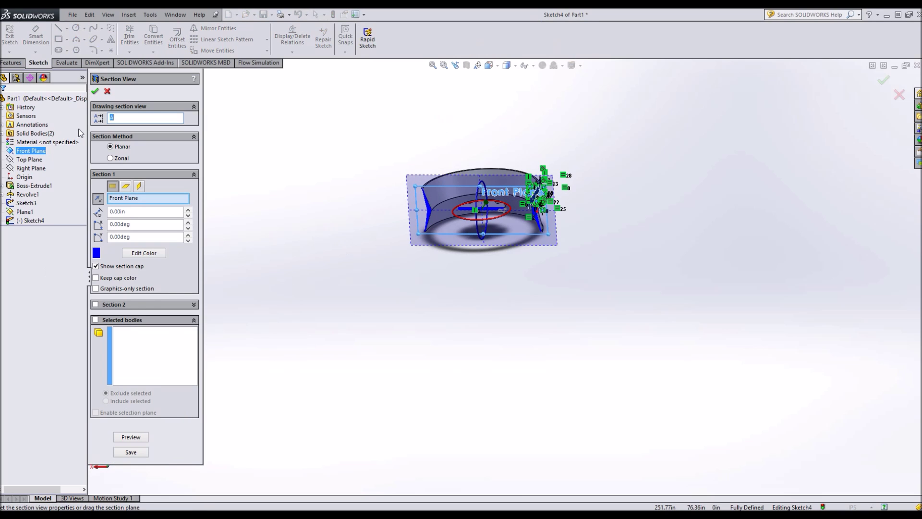
# - Apply the Front Plane half-section view and exit Sketch4
pyautogui.click(95, 91)
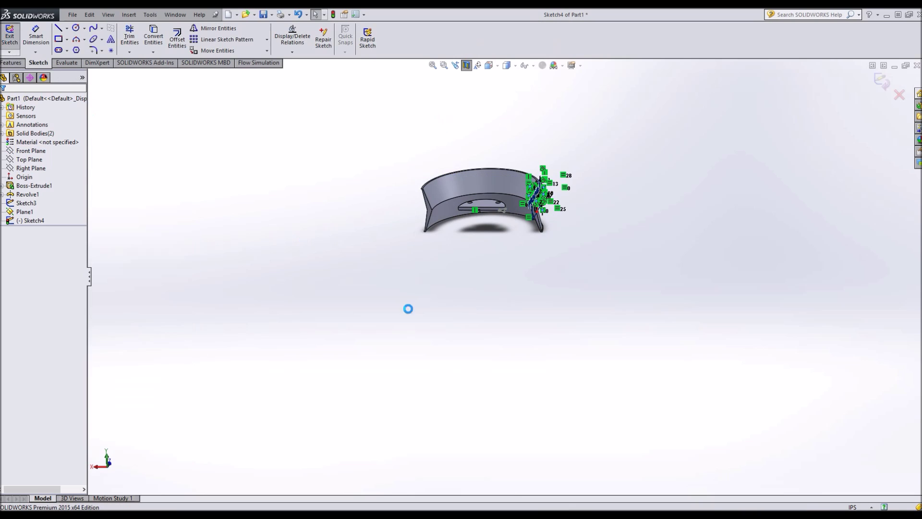
pyautogui.scroll(-5, 500, 215)
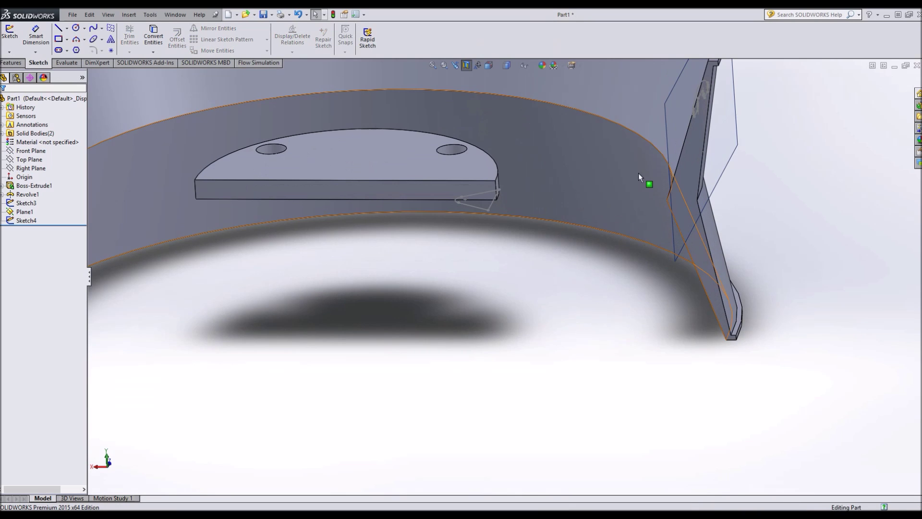
pyautogui.scroll(-3, 639, 173)
pyautogui.moveTo(619, 114); pyautogui.dragTo(632, 191, button='middle')
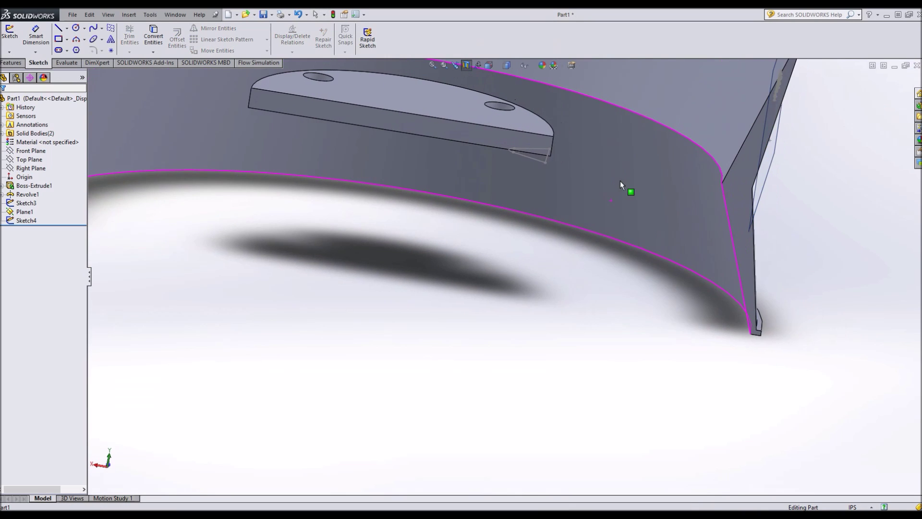
pyautogui.scroll(-5, 668, 144)
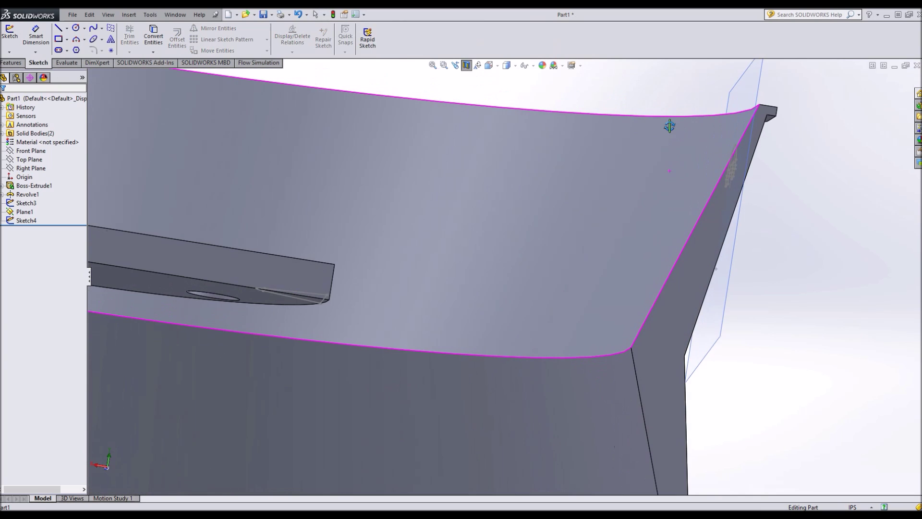
pyautogui.moveTo(669, 123); pyautogui.dragTo(674, 137, button='middle')
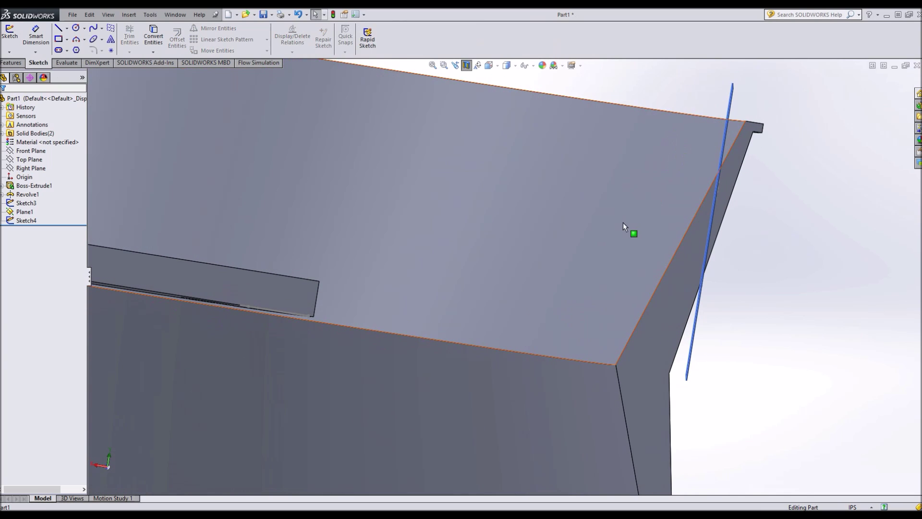
# - Orbit to inspect the curved inside of the rim wall, then select Plane1
pyautogui.moveTo(624, 226); pyautogui.dragTo(604, 241, button='middle')
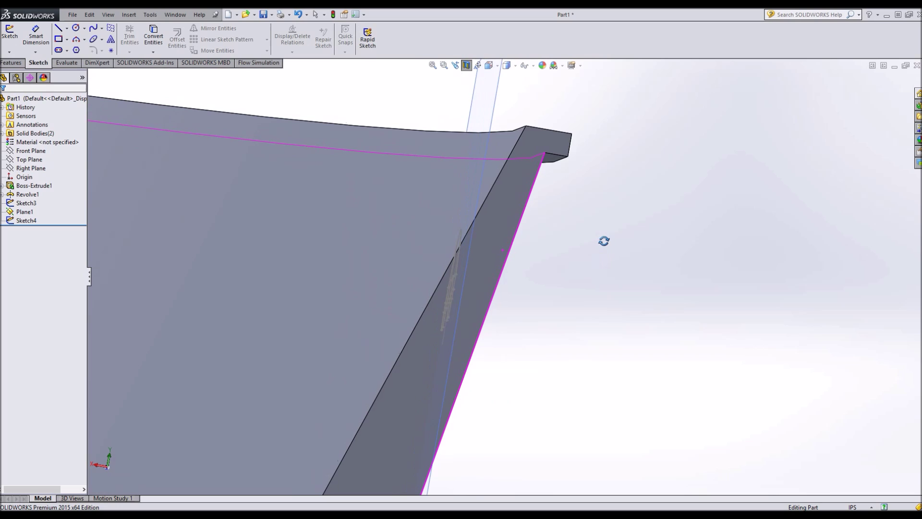
pyautogui.moveTo(604, 240); pyautogui.dragTo(419, 222, button='middle')
pyautogui.scroll(3, 603, 242)
pyautogui.scroll(2, 421, 223)
pyautogui.moveTo(371, 158); pyautogui.dragTo(359, 210, button='middle')
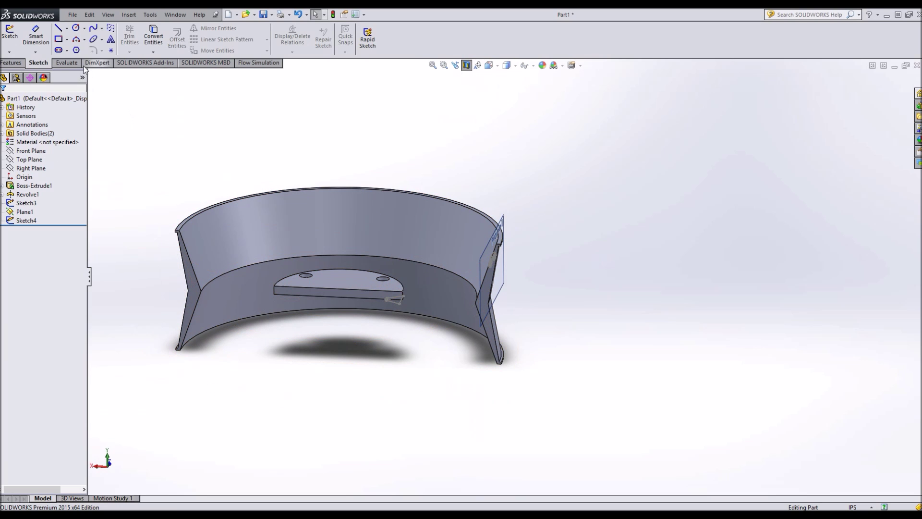
pyautogui.click(22, 213)
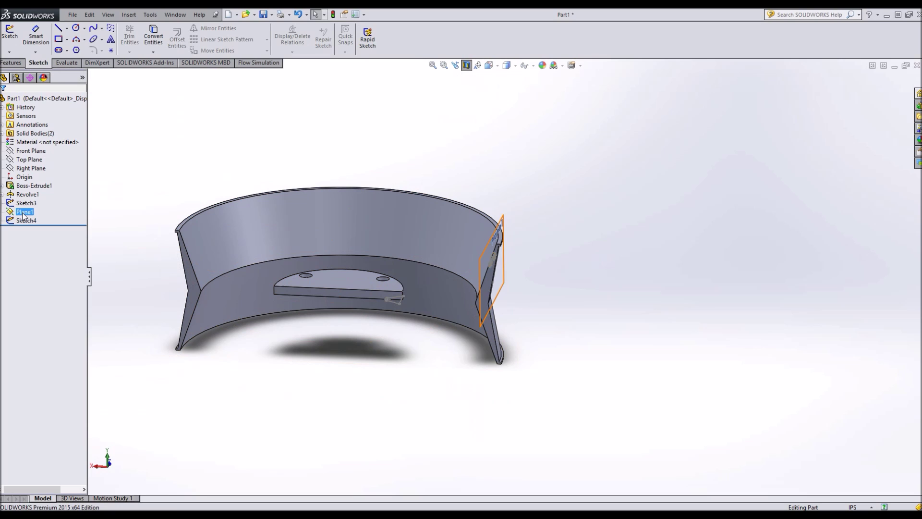
# - Edit Plane1 to raise its offset to 9.10in
pyautogui.rightClick(22, 214)
pyautogui.click(34, 194)
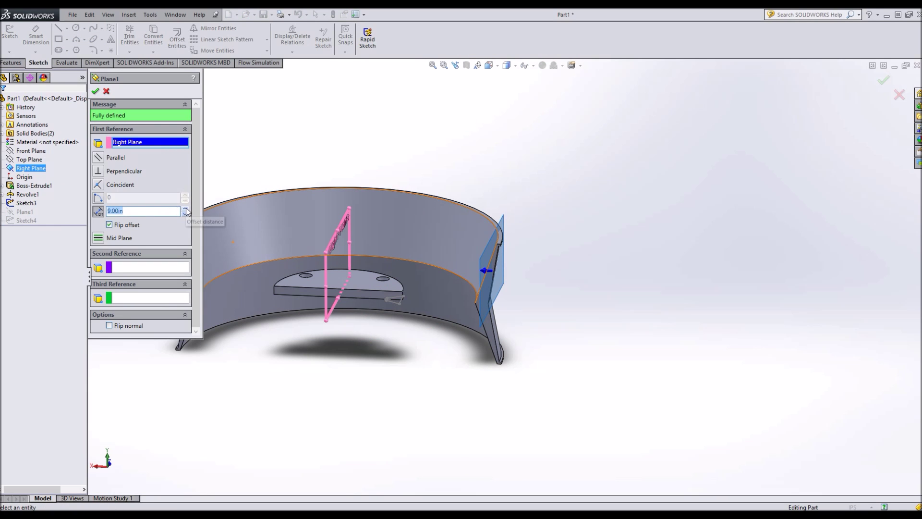
pyautogui.click(185, 209)
pyautogui.press('Return')
pyautogui.moveTo(393, 346)
pyautogui.mouseDown(button='middle')
pyautogui.moveTo(405, 353)
pyautogui.moveTo(382, 358)
pyautogui.moveTo(379, 371)
pyautogui.mouseUp(button='middle')
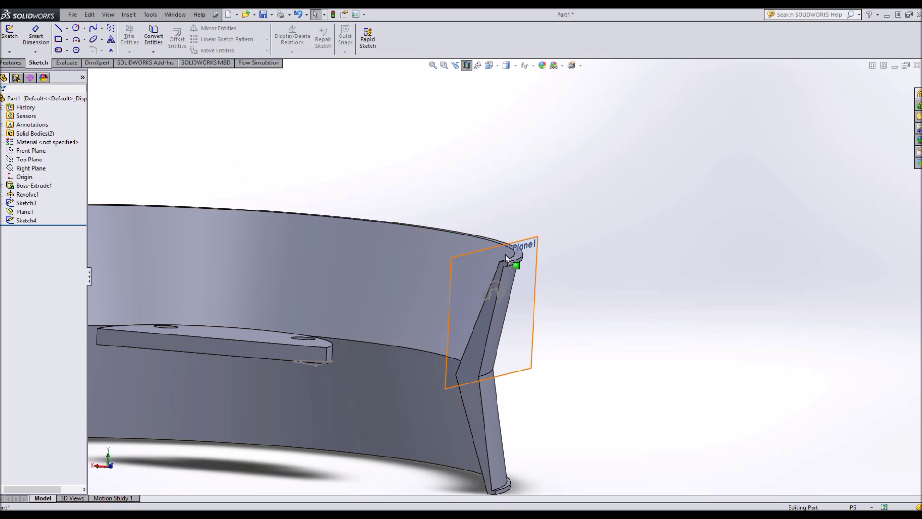
# - Suppress Plane1 so it no longer shows on the model
pyautogui.moveTo(586, 313); pyautogui.dragTo(592, 350, button='middle')
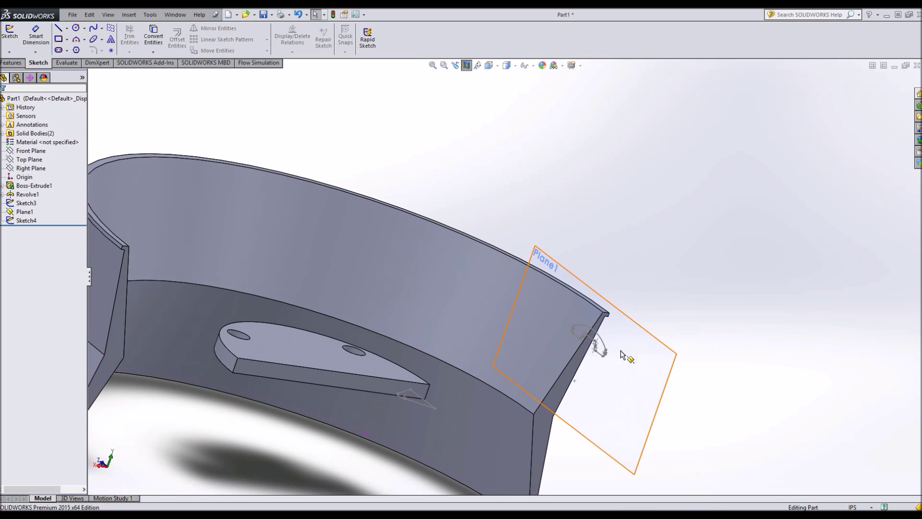
pyautogui.rightClick(595, 344)
pyautogui.click(649, 323)
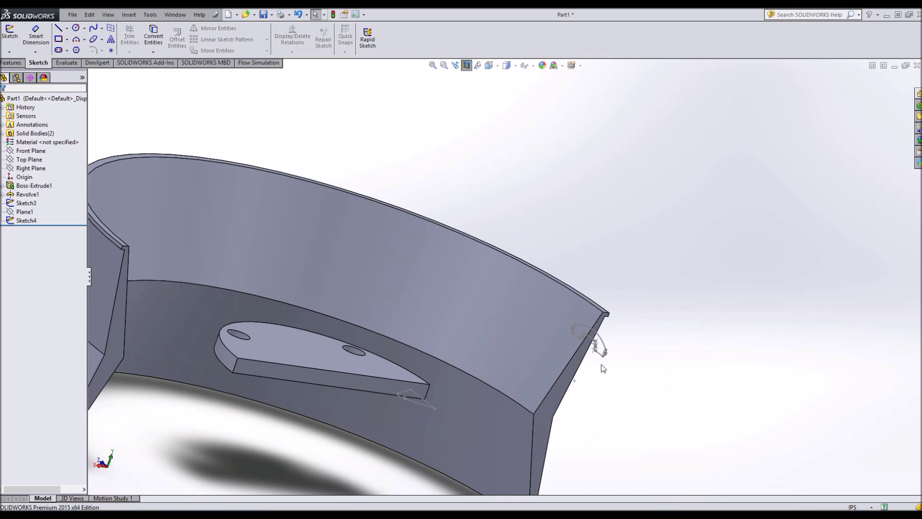
pyautogui.moveTo(599, 350); pyautogui.dragTo(476, 383, button='middle')
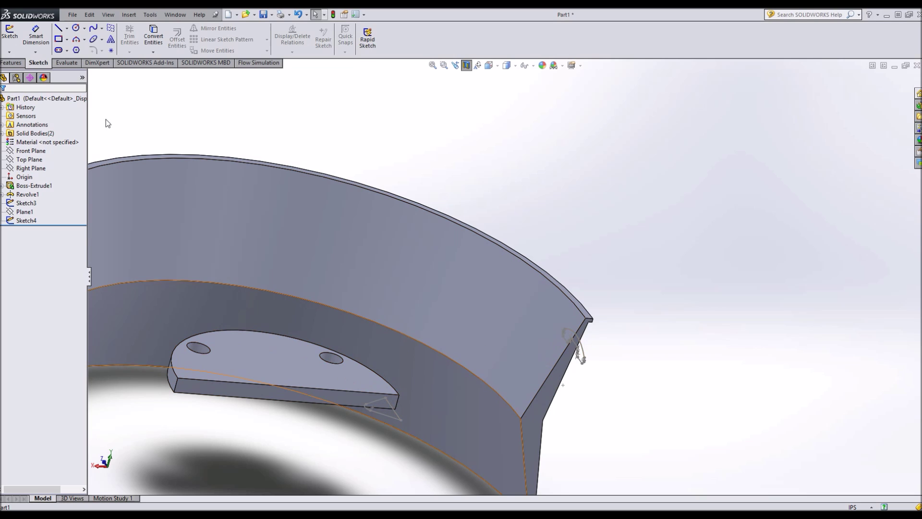
pyautogui.click(77, 41)
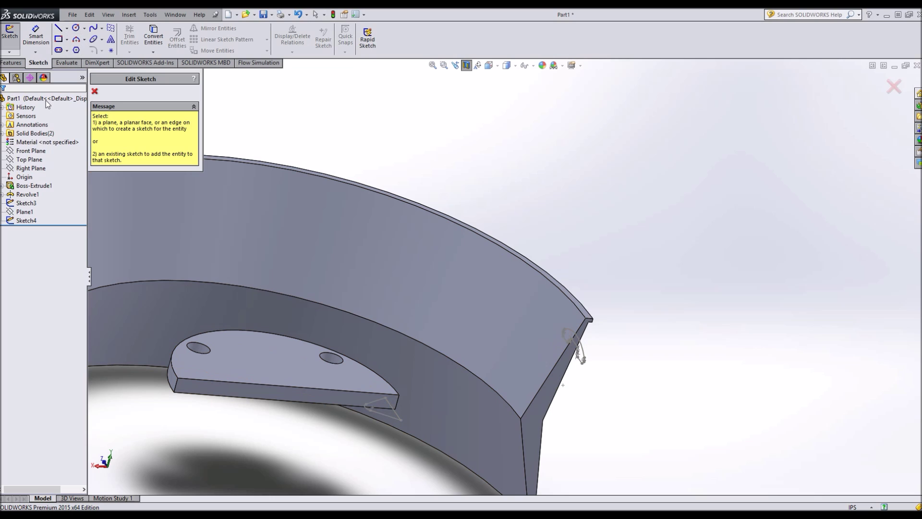
# - Draw a guide arc on the Front Plane from the hub profile out toward the rim
pyautogui.click(27, 151)
pyautogui.click(462, 289)
pyautogui.click(628, 197)
pyautogui.click(562, 198)
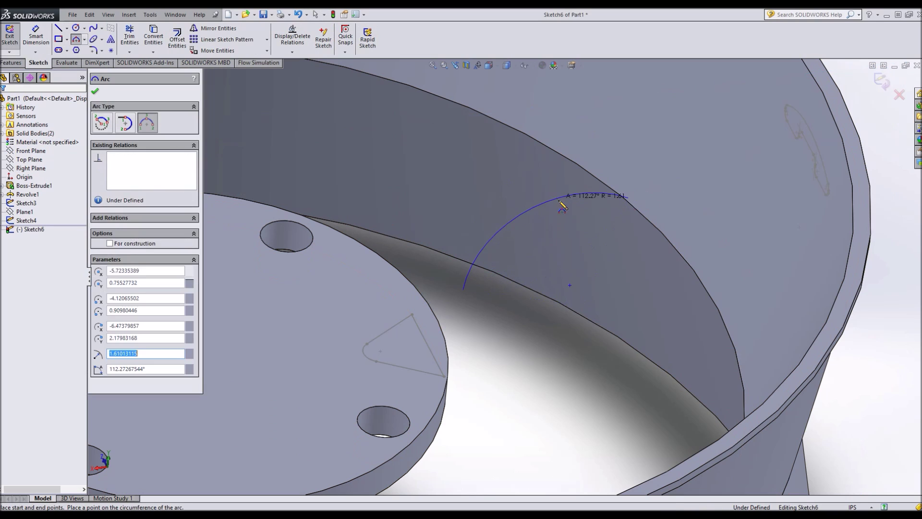
pyautogui.press('Escape')
# - Pierce the guide arc's endpoints onto the hub and rim profile arcs
pyautogui.click(366, 355)
pyautogui.keyDown('ctrl'); pyautogui.click(463, 289); pyautogui.keyUp('ctrl')
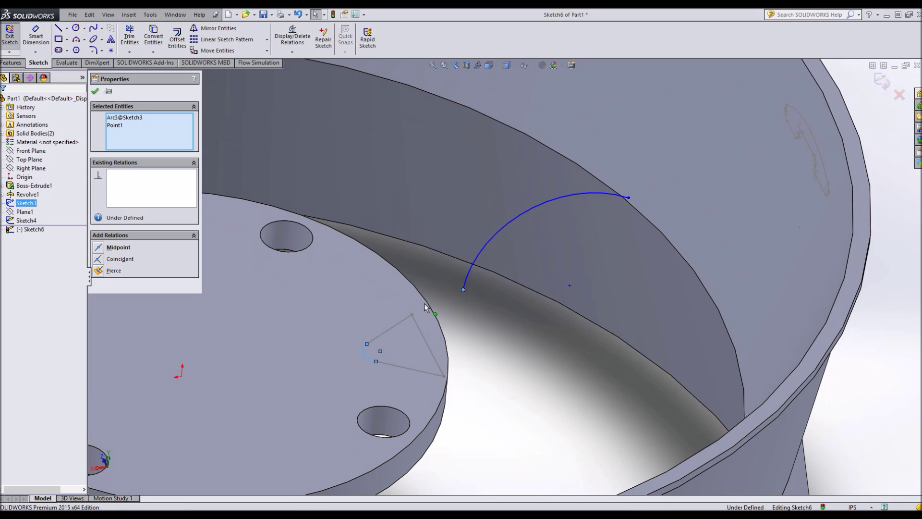
pyautogui.moveTo(424, 303); pyautogui.dragTo(708, 256, button='middle')
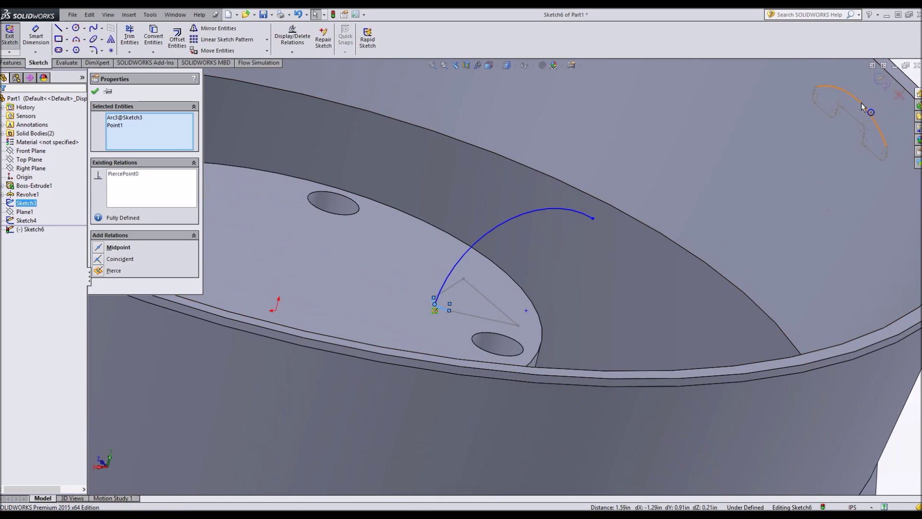
pyautogui.click(861, 102)
pyautogui.keyDown('ctrl'); pyautogui.click(592, 218); pyautogui.keyUp('ctrl')
pyautogui.click(114, 270)
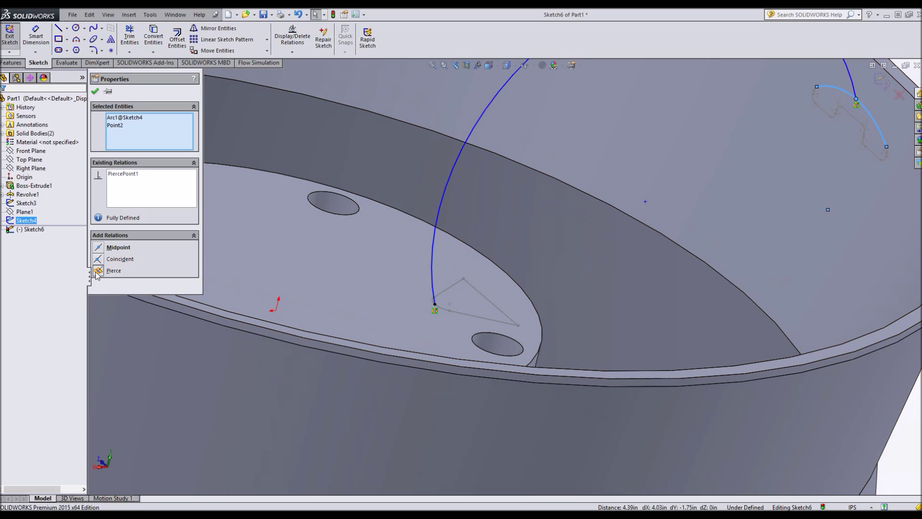
# - In front view, draw a horizontal construction centerline from the arc endpoint
pyautogui.moveTo(528, 241)
pyautogui.mouseDown(button='middle')
pyautogui.moveTo(817, 206)
pyautogui.moveTo(759, 172)
pyautogui.mouseUp(button='middle')
pyautogui.scroll(-3, 759, 172)
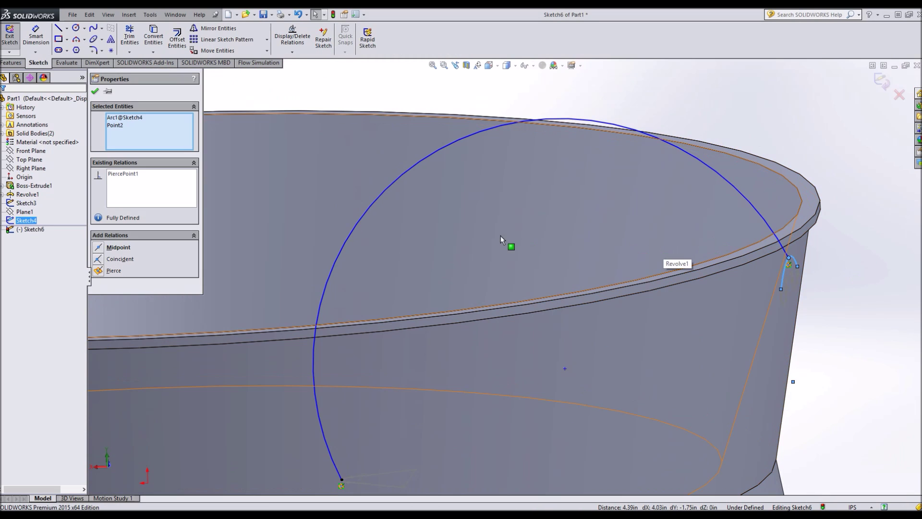
pyautogui.hotkey('ctrl', '8')
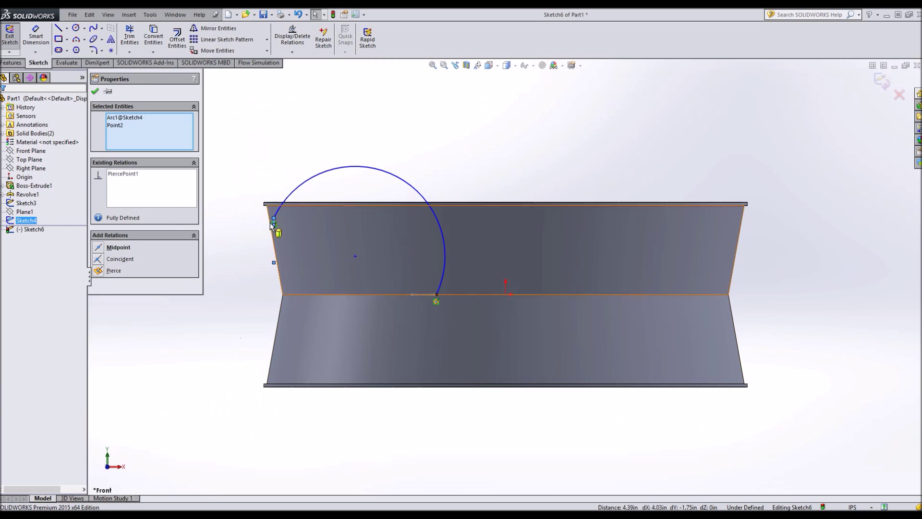
pyautogui.scroll(-3, 282, 74)
pyautogui.click(67, 28)
pyautogui.click(77, 48)
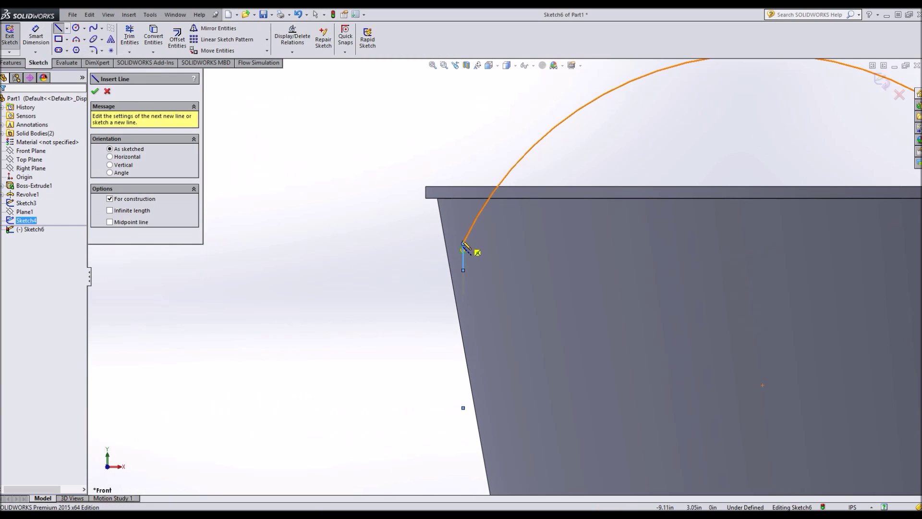
pyautogui.click(463, 244)
pyautogui.click(345, 244)
pyautogui.press('Escape')
# - Make the guide arc tangent to the centerline
pyautogui.click(515, 166)
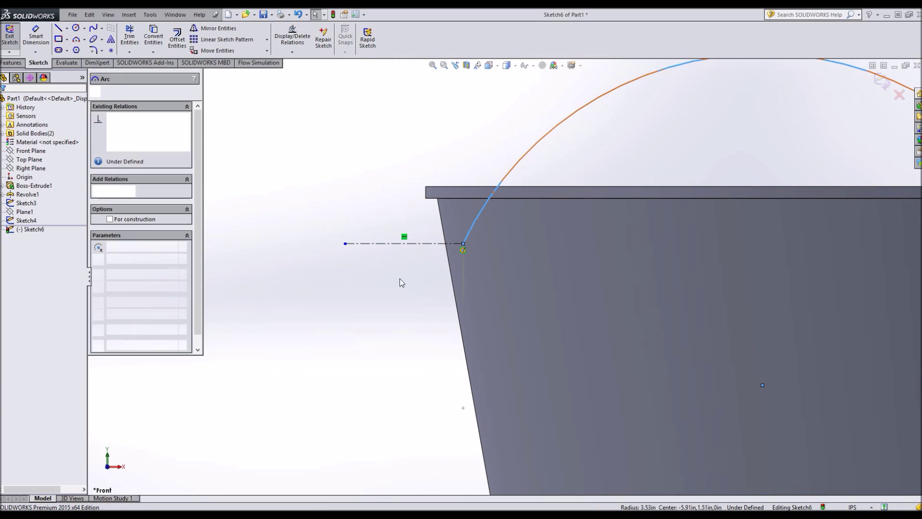
pyautogui.keyDown('ctrl'); pyautogui.click(407, 243); pyautogui.keyUp('ctrl')
pyautogui.click(115, 247)
pyautogui.scroll(2, 507, 276)
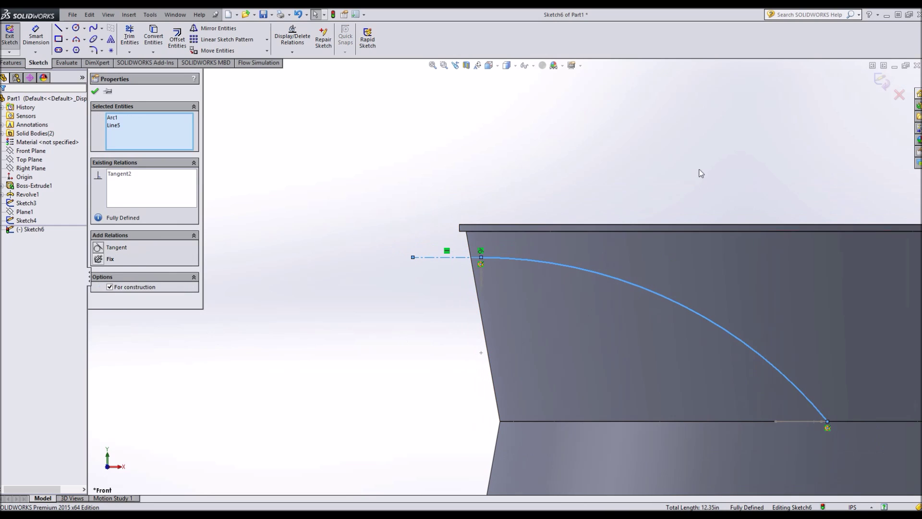
pyautogui.click(388, 275)
# - Dimension the centerline's length and exit the fully defined Sketch6
pyautogui.click(36, 36)
pyautogui.click(442, 257)
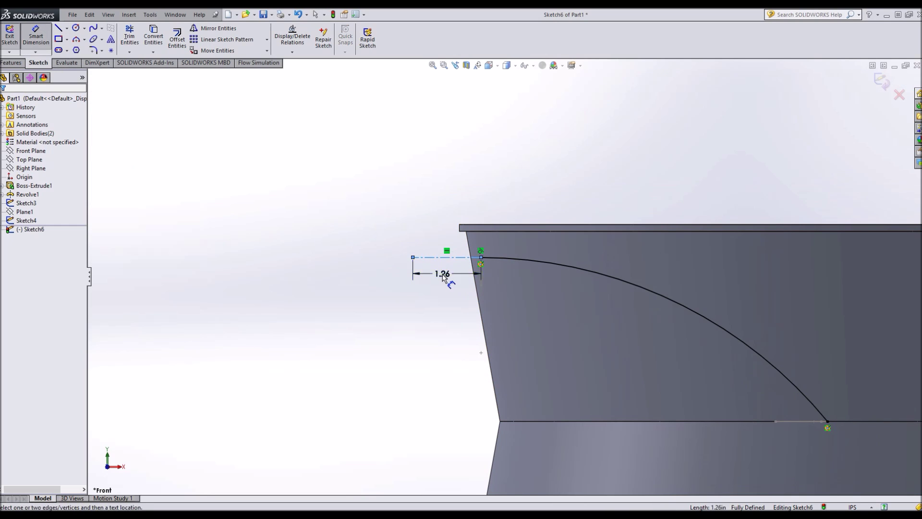
pyautogui.click(450, 278)
pyautogui.press('Return')
pyautogui.press('Escape')
pyautogui.moveTo(543, 127); pyautogui.dragTo(649, 202, button='middle')
pyautogui.click(9, 36)
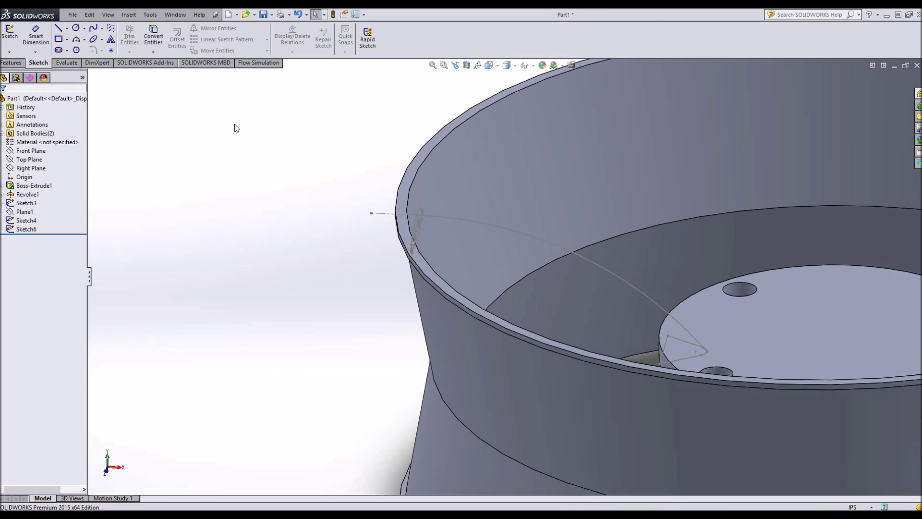
pyautogui.click(11, 62)
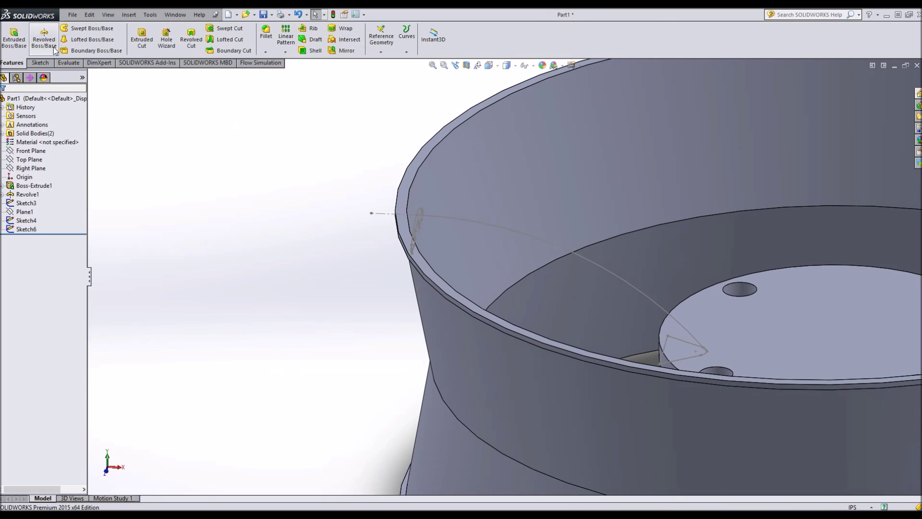
pyautogui.click(116, 40)
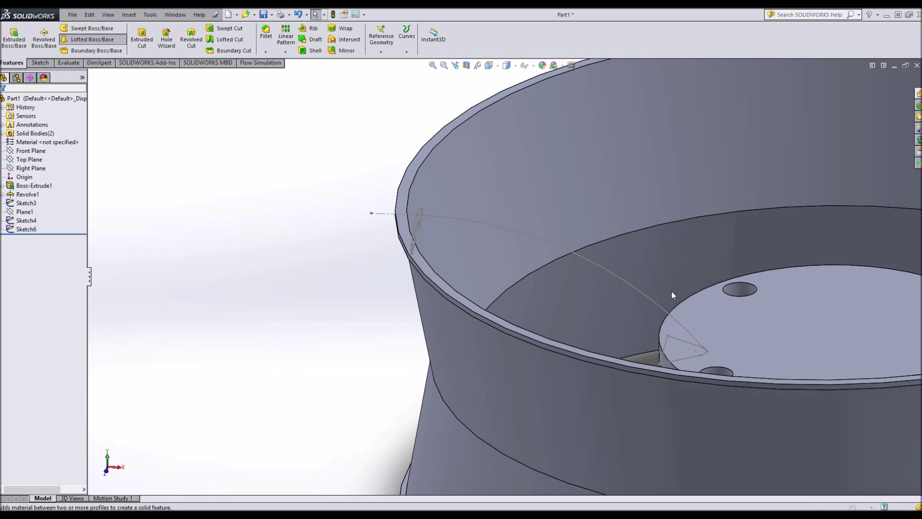
# - Loft from Sketch3 to Sketch4 along the Sketch6 guide curve to build the curved spoke Loft2
pyautogui.click(683, 344)
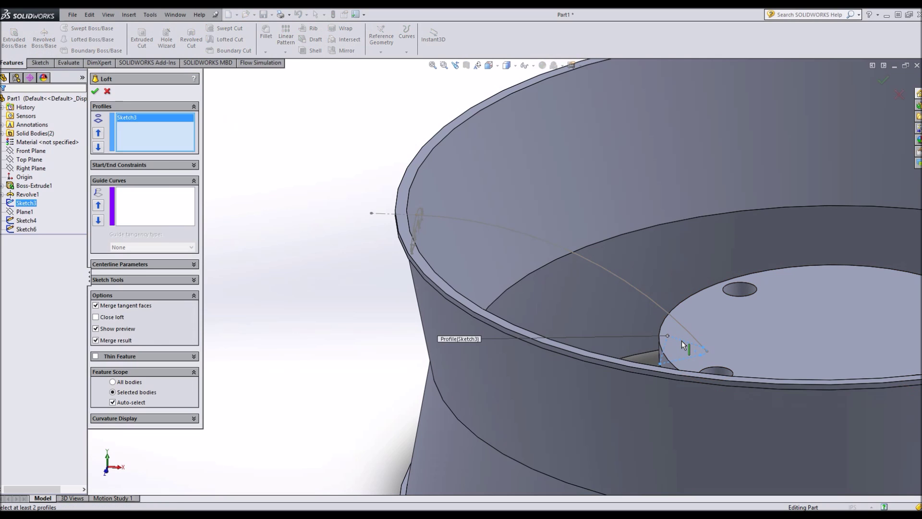
pyautogui.moveTo(621, 334); pyautogui.dragTo(587, 360, button='middle')
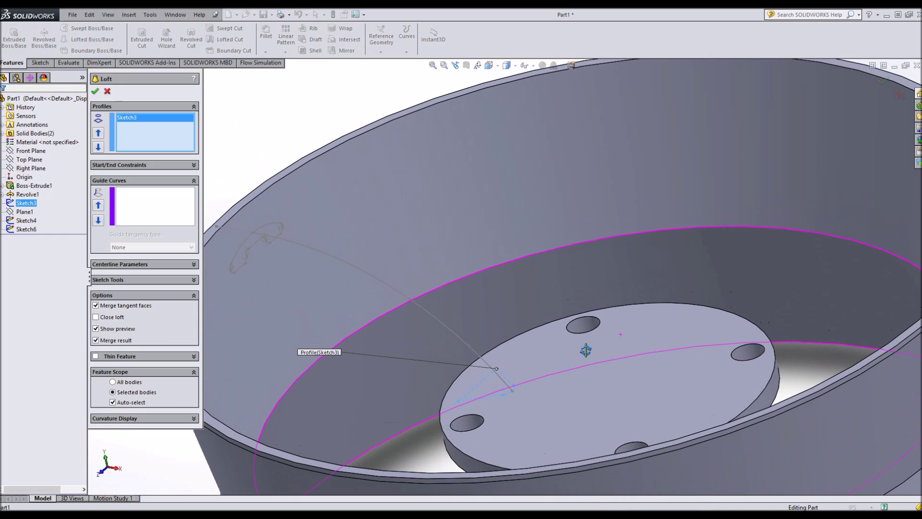
pyautogui.click(272, 240)
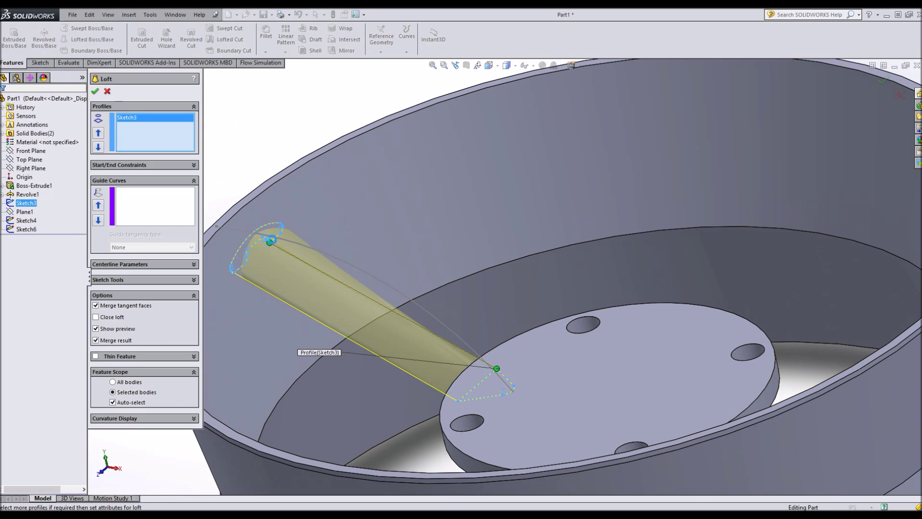
pyautogui.click(280, 244)
pyautogui.click(158, 206)
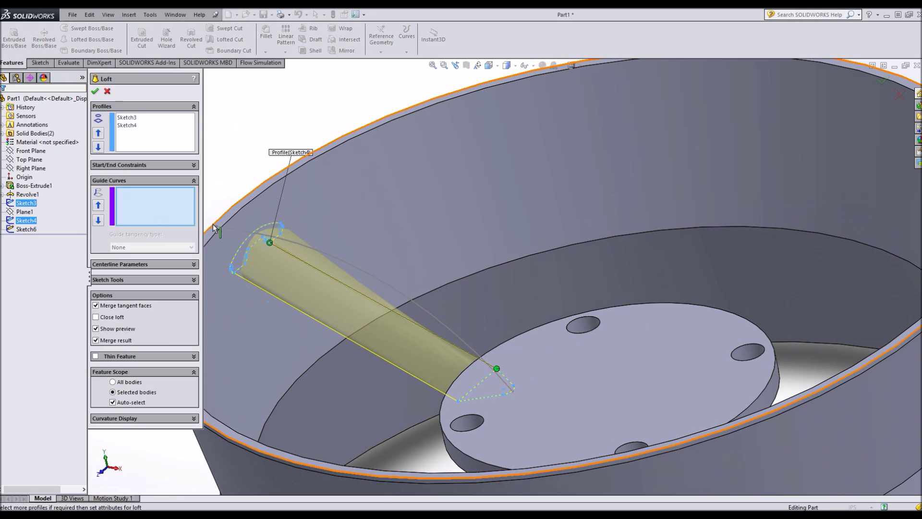
pyautogui.click(385, 281)
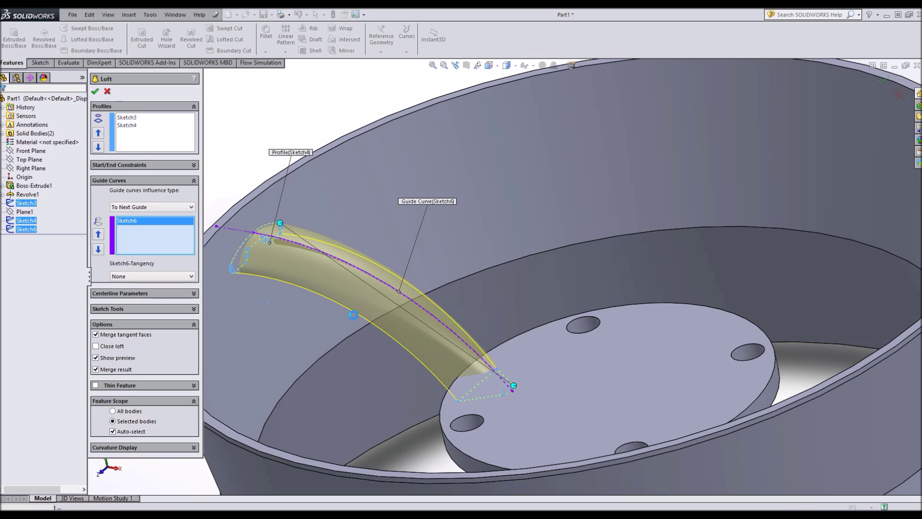
pyautogui.click(95, 92)
pyautogui.moveTo(361, 356); pyautogui.dragTo(601, 250, button='middle')
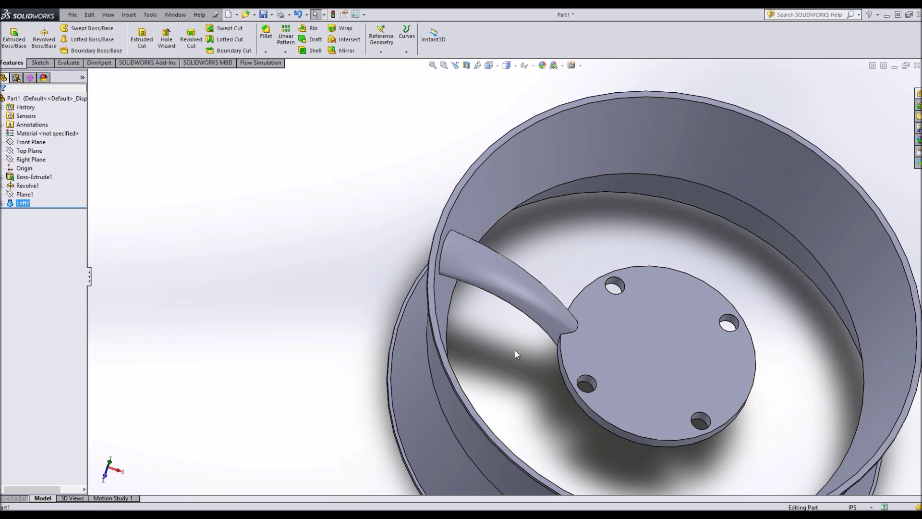
pyautogui.moveTo(515, 351); pyautogui.dragTo(567, 202, button='middle')
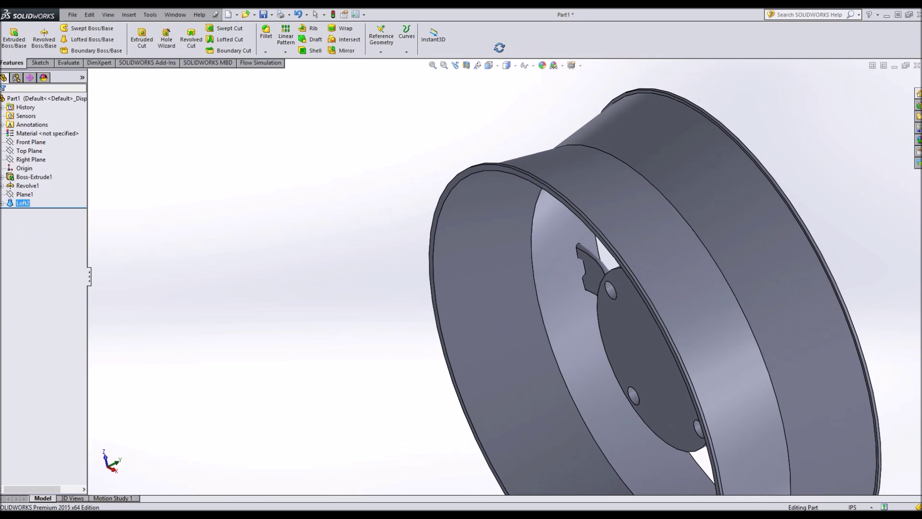
pyautogui.scroll(-5, 592, 282)
pyautogui.scroll(5, 509, 287)
pyautogui.moveTo(531, 263); pyautogui.dragTo(554, 252, button='middle')
pyautogui.scroll(8, 670, 283)
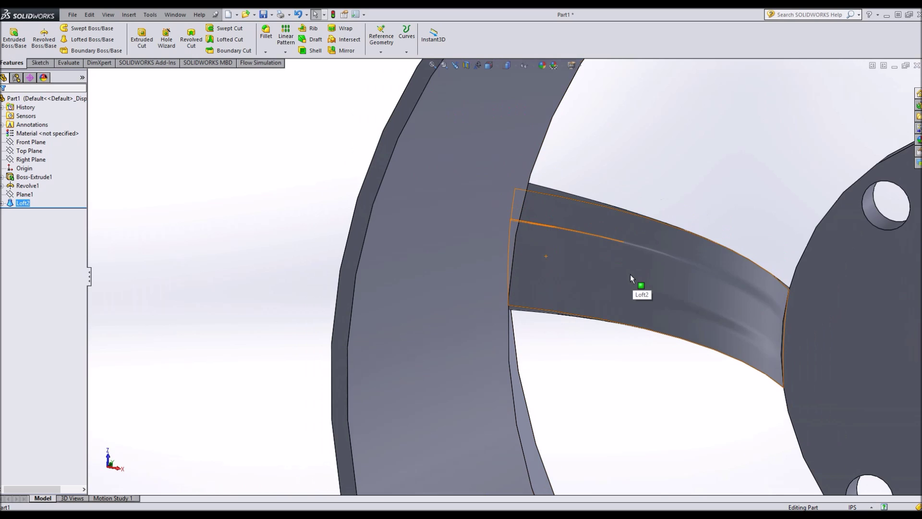
pyautogui.moveTo(668, 199); pyautogui.dragTo(509, 416, button='middle')
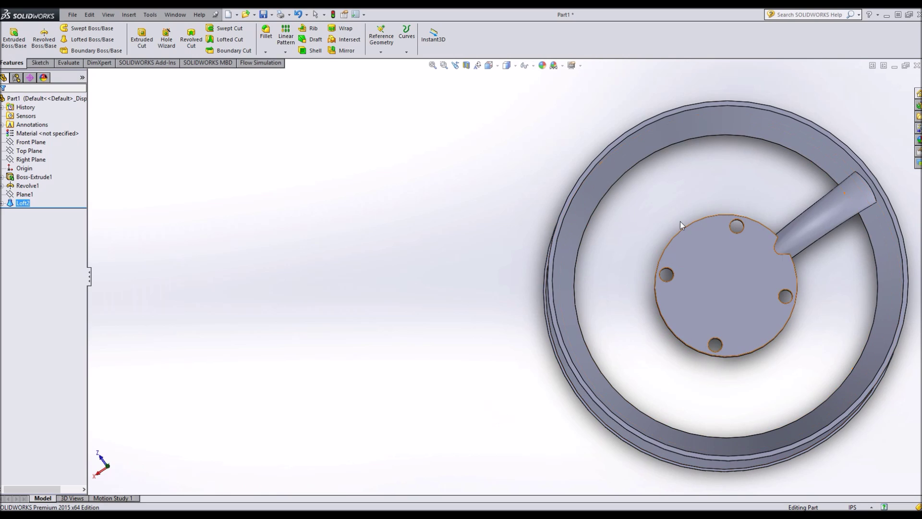
pyautogui.click(702, 195)
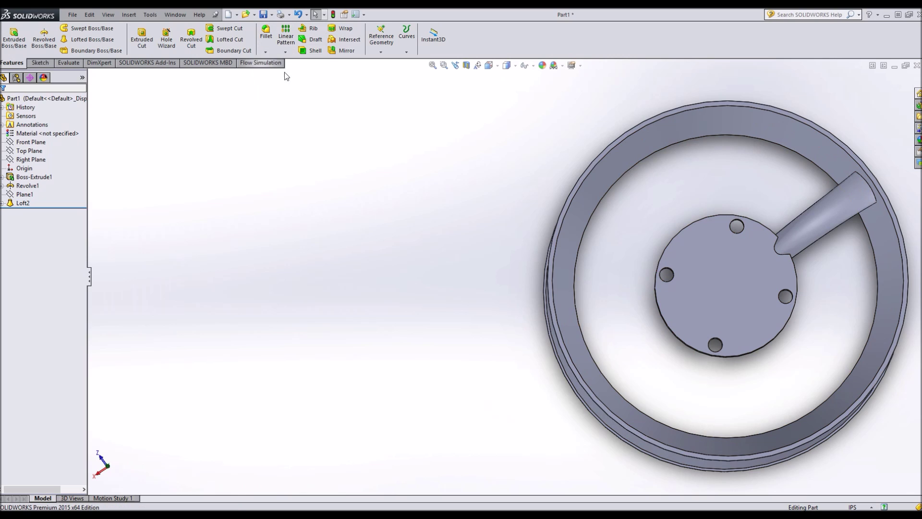
pyautogui.click(287, 50)
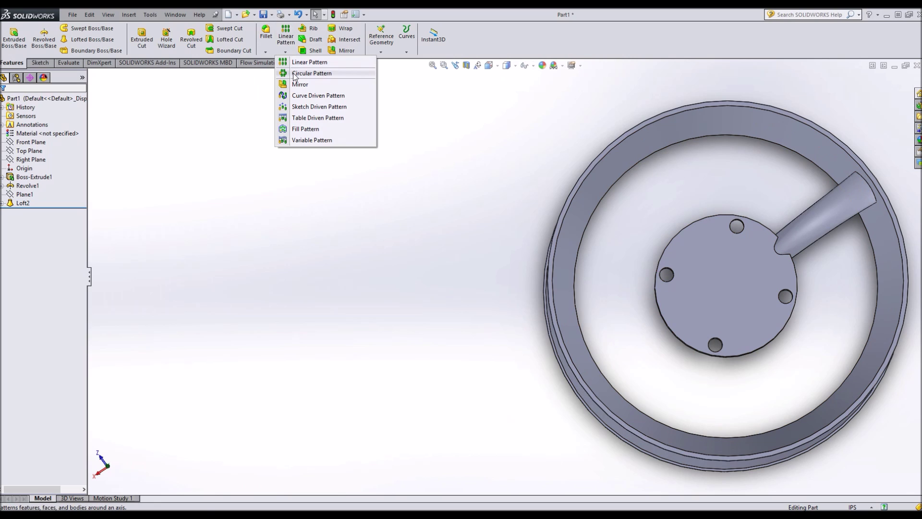
# - Start a circular pattern of Loft2 about the hub's circular edge
pyautogui.click(295, 76)
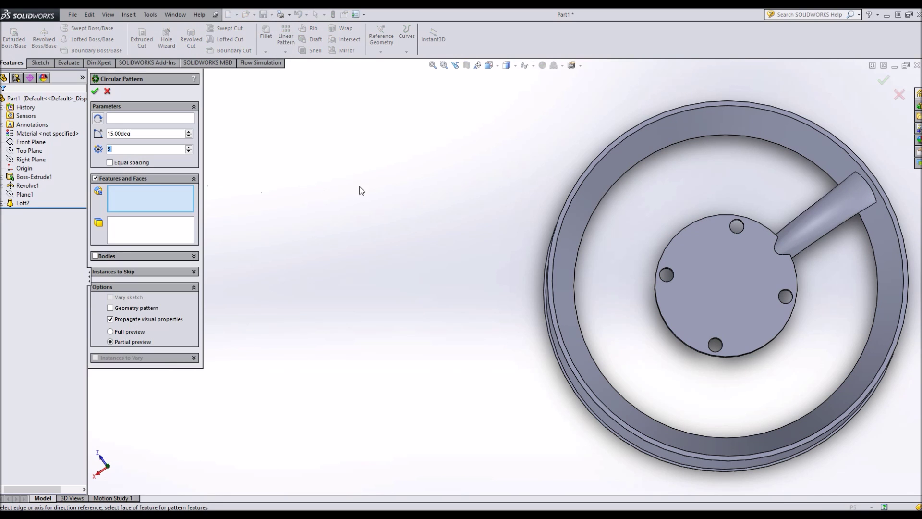
pyautogui.click(845, 208)
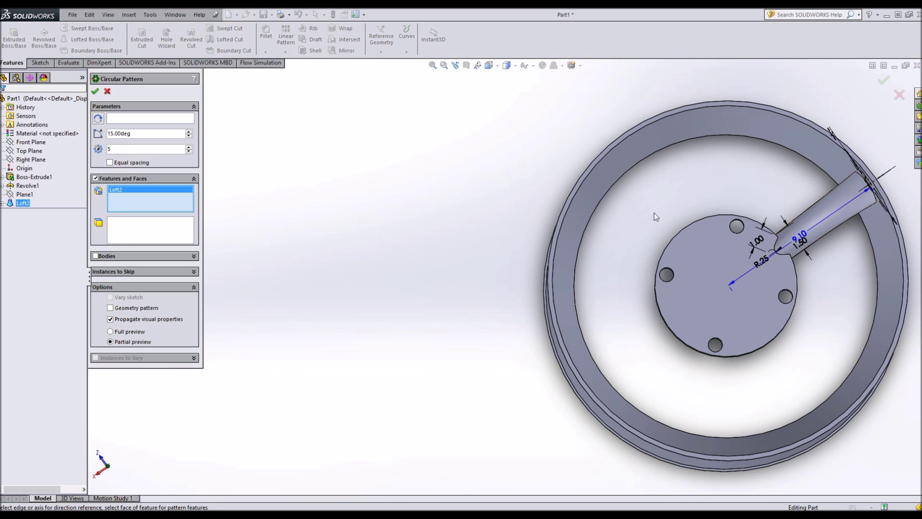
pyautogui.click(124, 119)
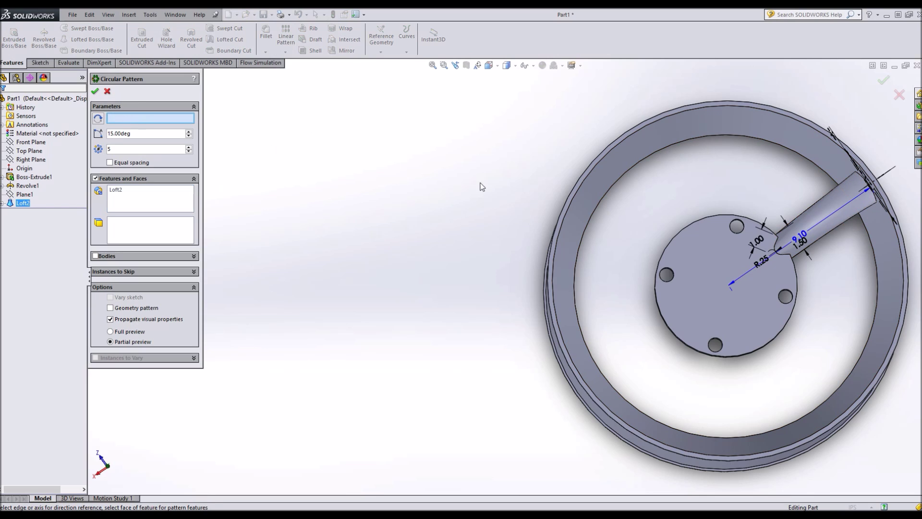
pyautogui.click(668, 247)
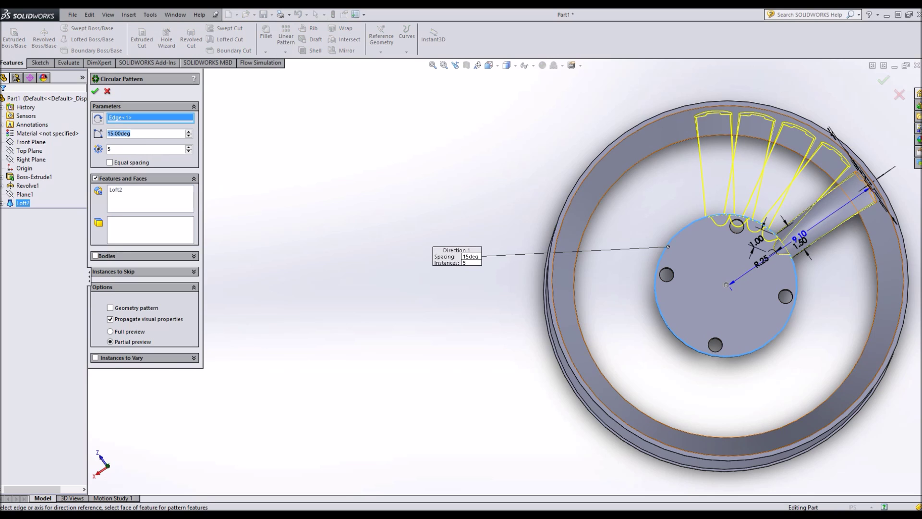
# - Set the pattern to 6 instances spaced 60° apart and apply it
pyautogui.write('360/')
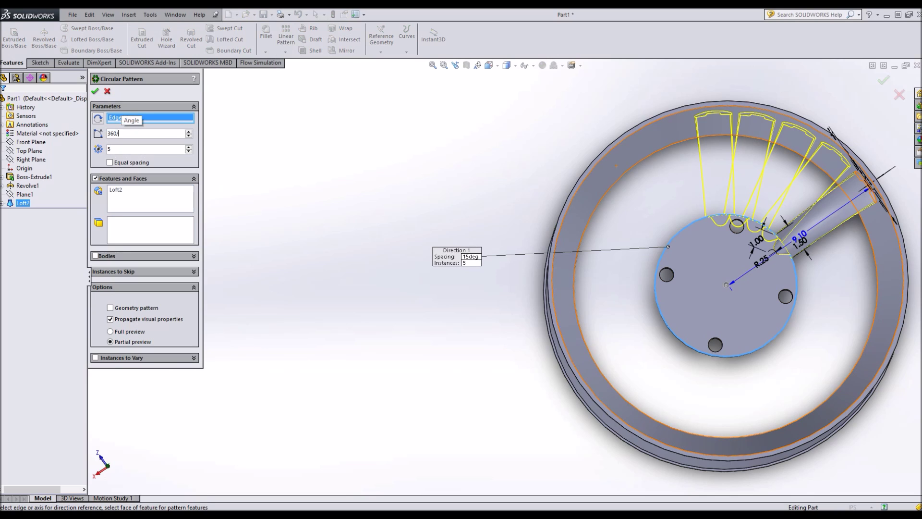
pyautogui.write('5')
pyautogui.press('Return')
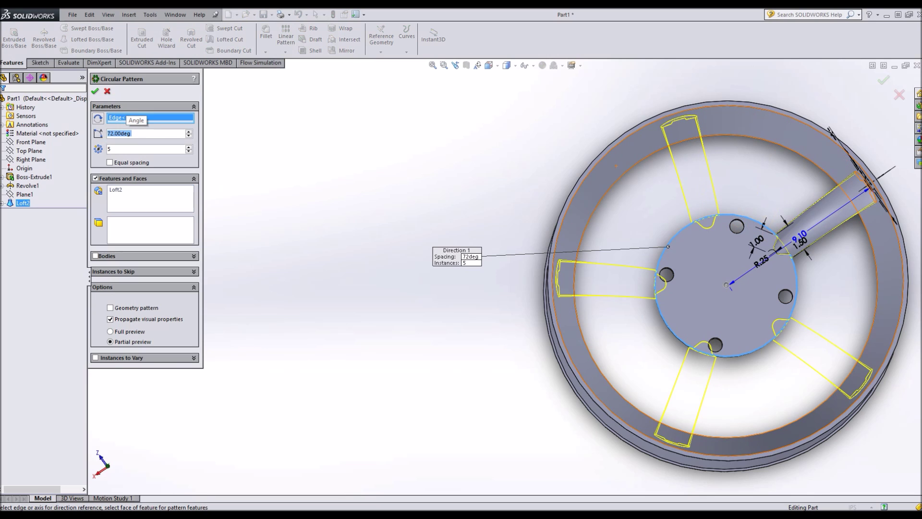
pyautogui.press('f')
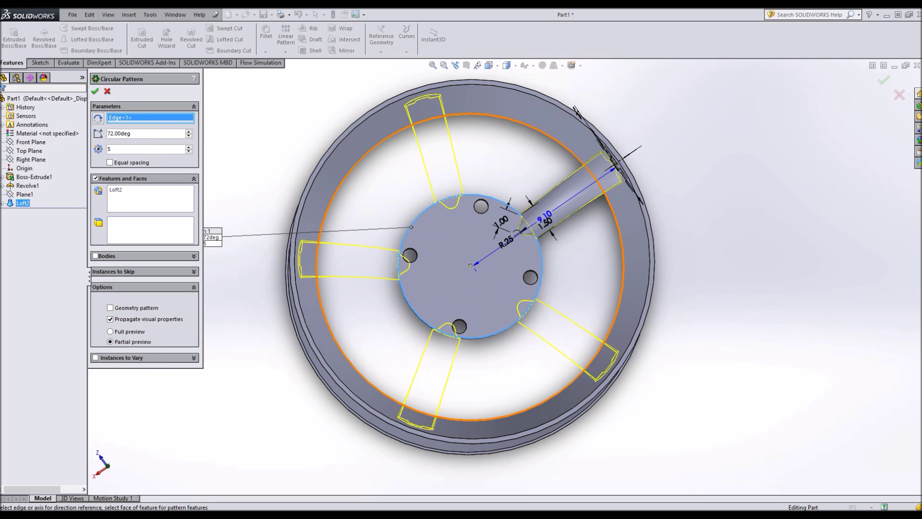
pyautogui.doubleClick(134, 147)
pyautogui.write('6')
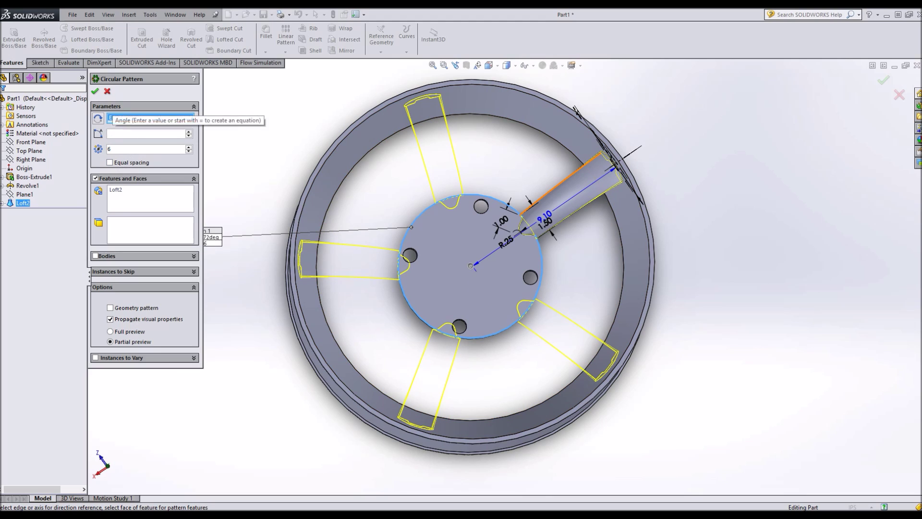
pyautogui.write('360')
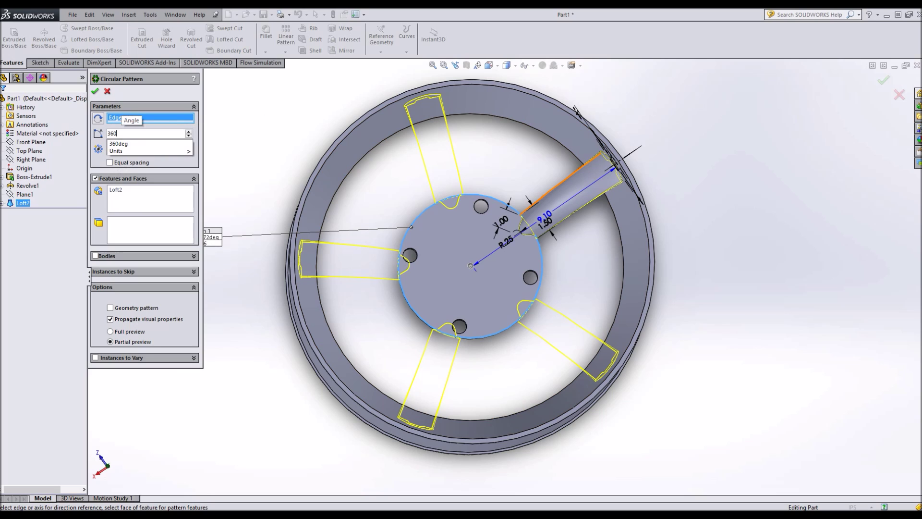
pyautogui.write('/6')
pyautogui.press('Return')
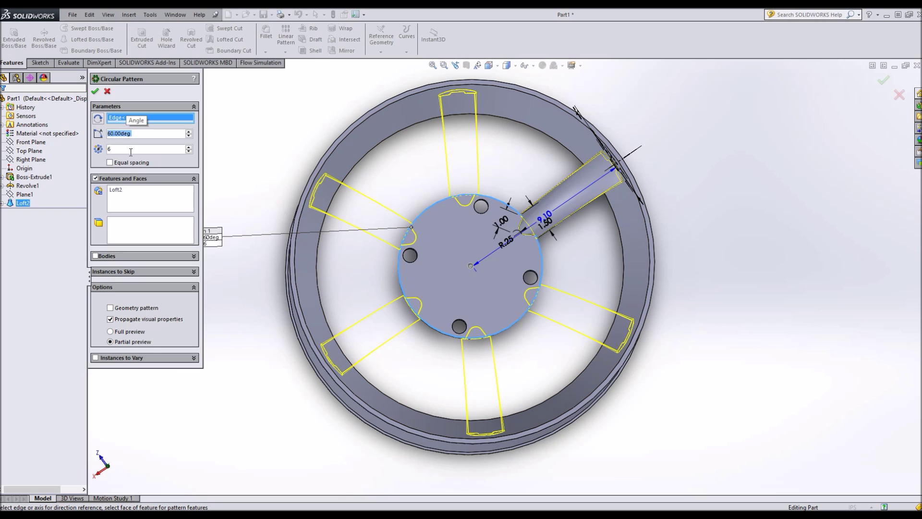
pyautogui.click(96, 91)
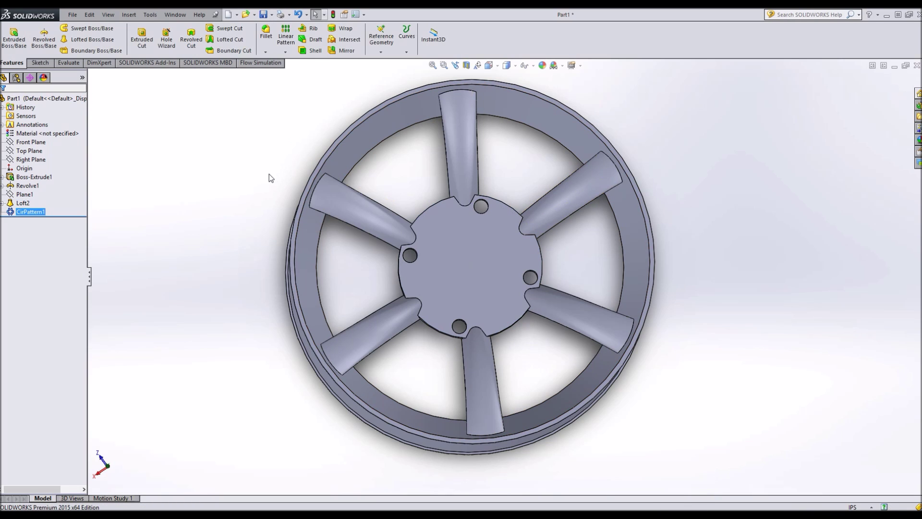
# - Orbit the wheel to inspect where the six spokes meet the rim
pyautogui.moveTo(270, 178); pyautogui.dragTo(541, 216, button='middle')
pyautogui.scroll(-3, 541, 216)
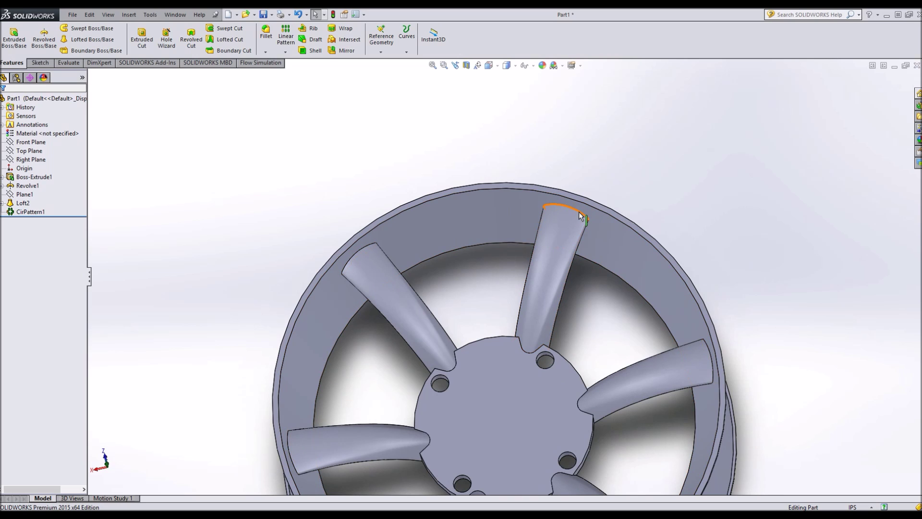
pyautogui.moveTo(581, 313); pyautogui.dragTo(451, 248, button='middle')
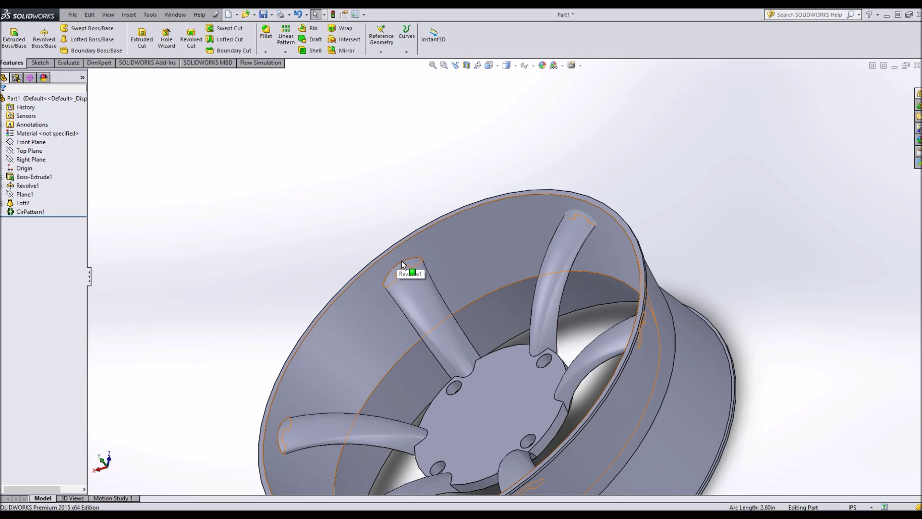
pyautogui.moveTo(401, 262); pyautogui.dragTo(382, 393, button='middle')
pyautogui.scroll(-3, 383, 393)
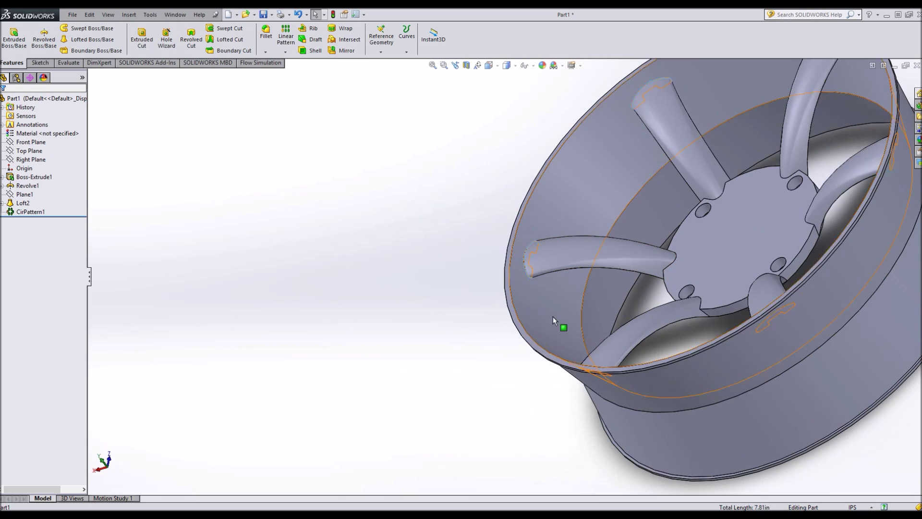
pyautogui.scroll(5, 552, 316)
pyautogui.moveTo(553, 316); pyautogui.dragTo(729, 189, button='middle')
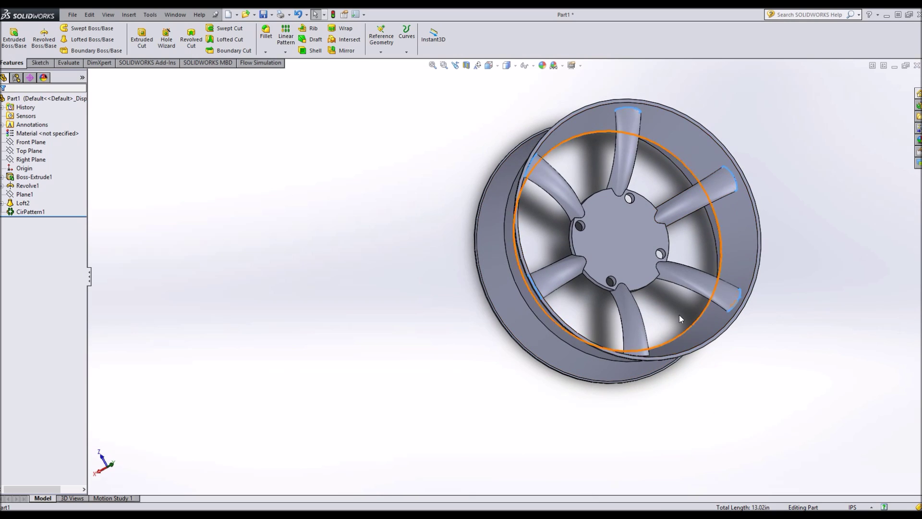
pyautogui.moveTo(679, 315); pyautogui.dragTo(621, 383, button='middle')
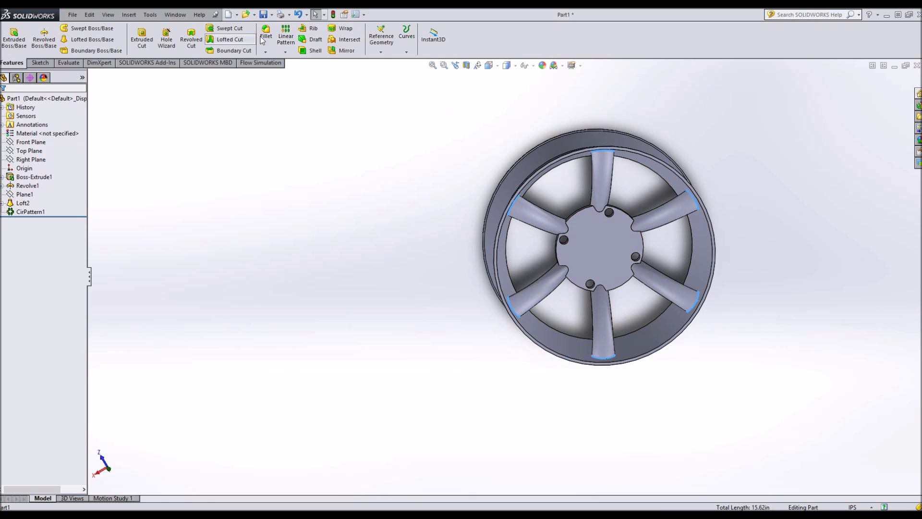
# - Round the spoke-to-rim junction edges with 0.10in fillets
pyautogui.click(266, 52)
pyautogui.click(284, 59)
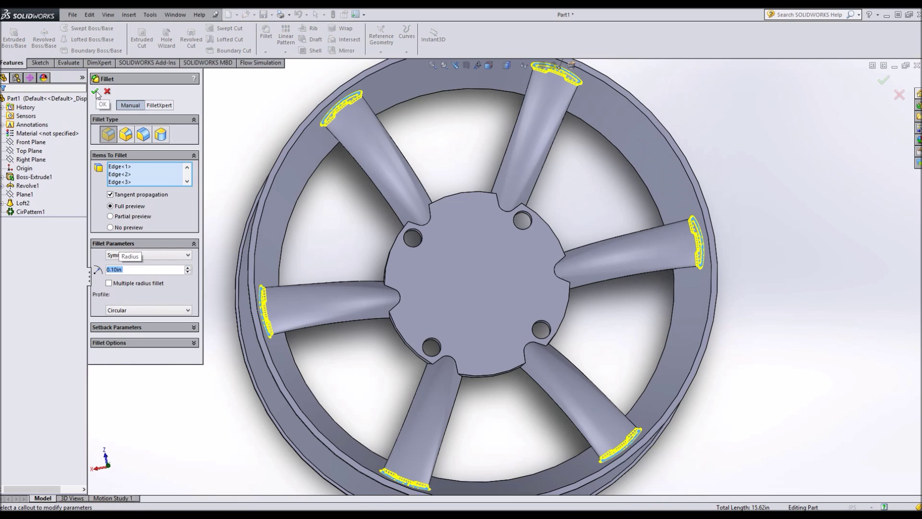
pyautogui.moveTo(319, 195); pyautogui.dragTo(331, 328, button='middle')
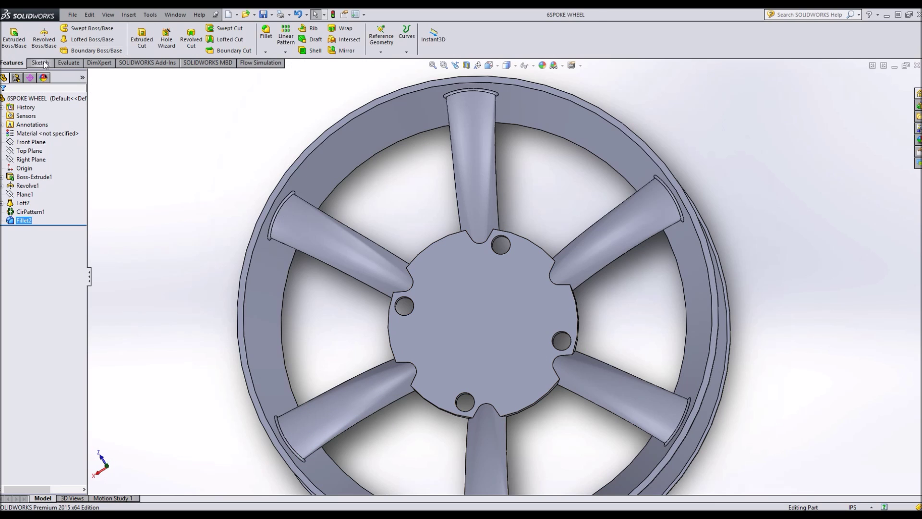
pyautogui.click(38, 62)
# - Sketch the center bore circle on the hub face and cut it through the hub plate
pyautogui.click(74, 29)
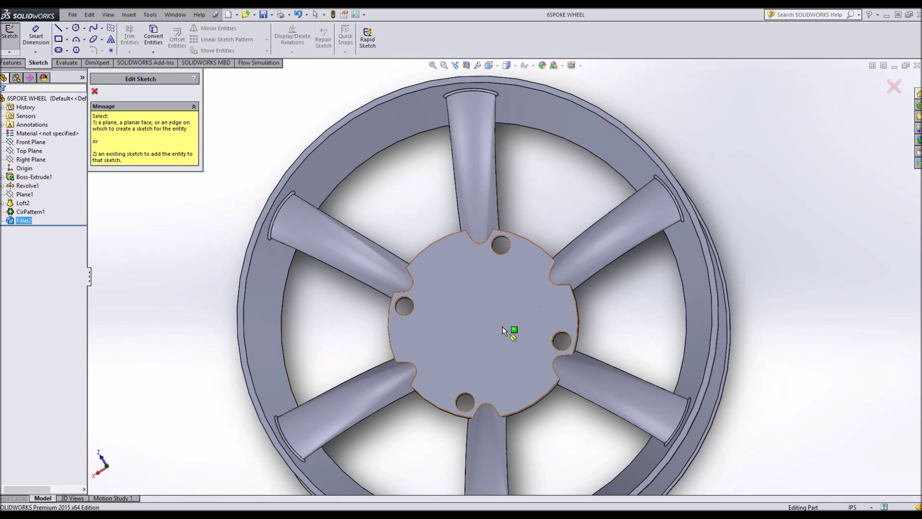
pyautogui.click(521, 315)
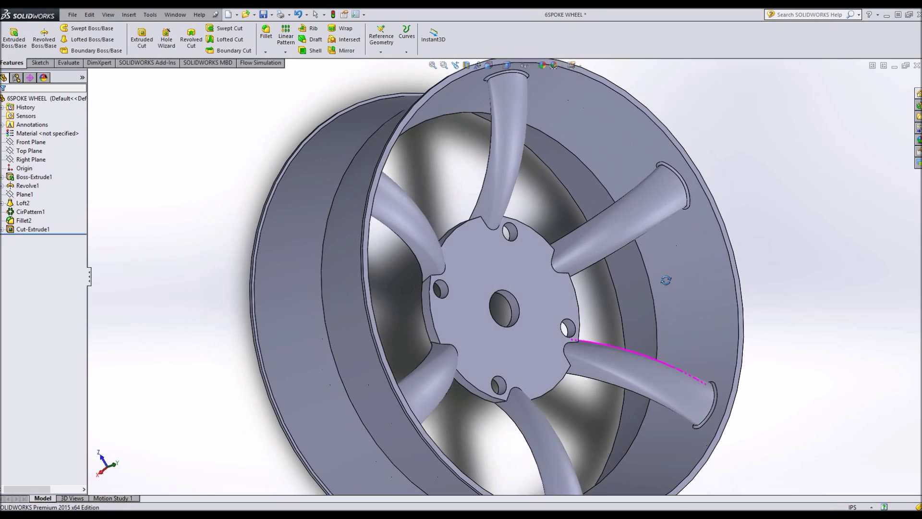
pyautogui.moveTo(664, 274)
pyautogui.mouseDown(button='middle')
pyautogui.moveTo(679, 257)
pyautogui.moveTo(664, 279)
pyautogui.mouseUp(button='middle')
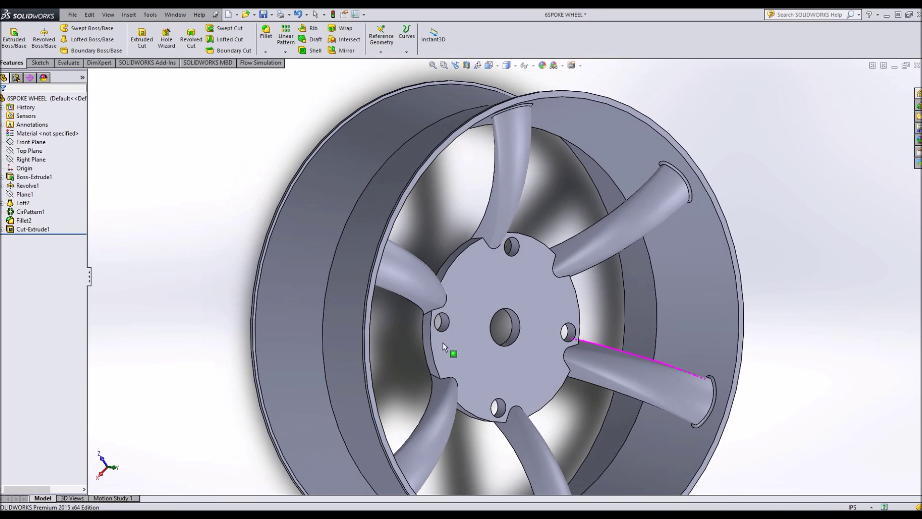
# - Begin selecting the hub plate's outline edges for rounding
pyautogui.press('Escape')
pyautogui.click(453, 270)
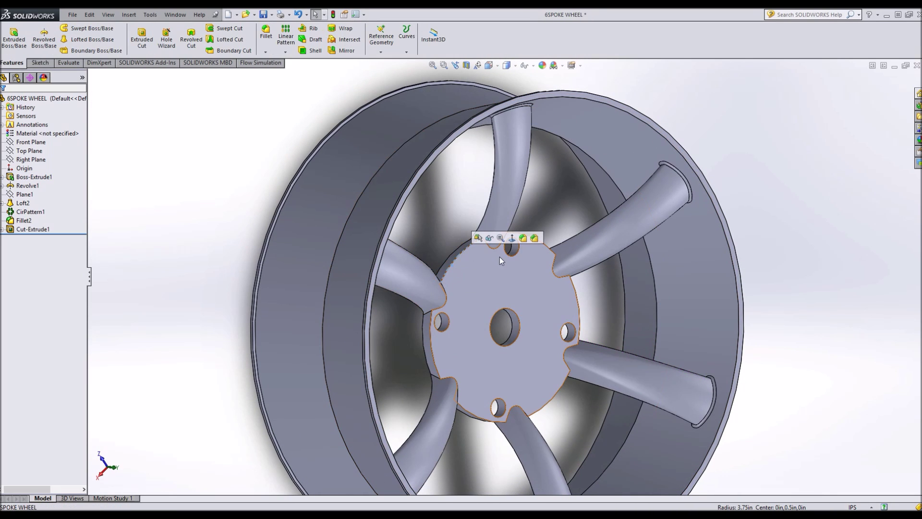
pyautogui.click(544, 245)
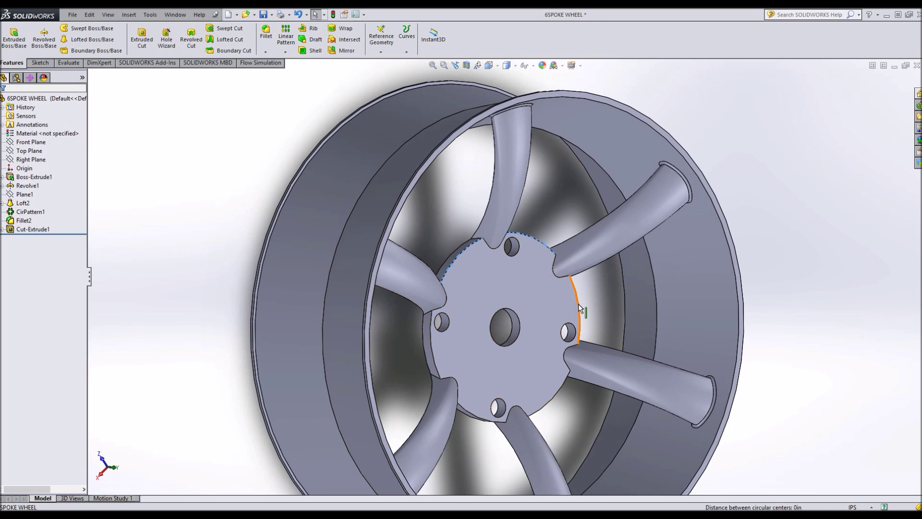
# - Add the remaining hub outline arcs around the spoke roots and round them with a 0.10in fillet
pyautogui.click(553, 398)
pyautogui.click(433, 360)
pyautogui.click(547, 260)
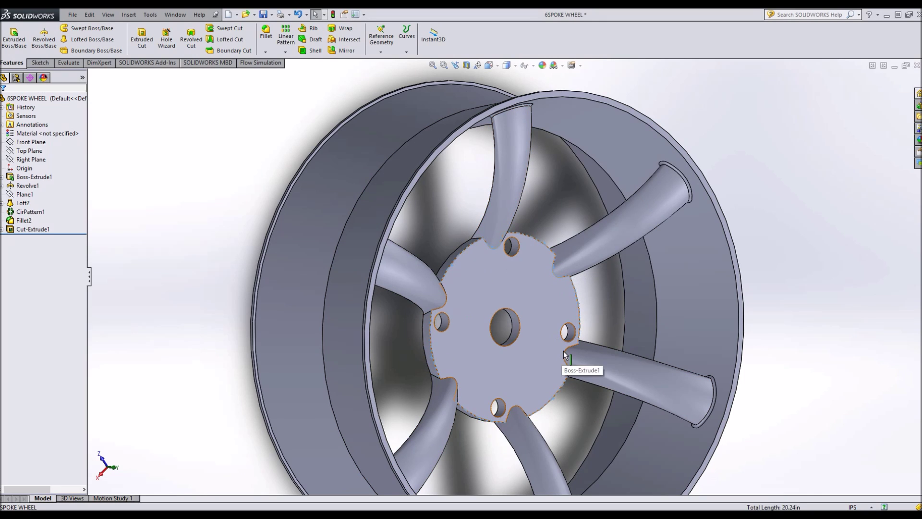
pyautogui.click(456, 402)
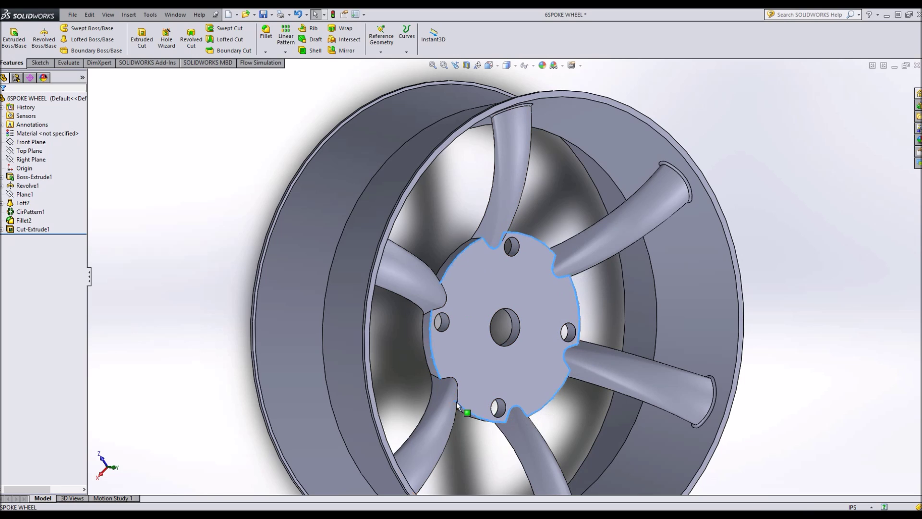
pyautogui.click(442, 288)
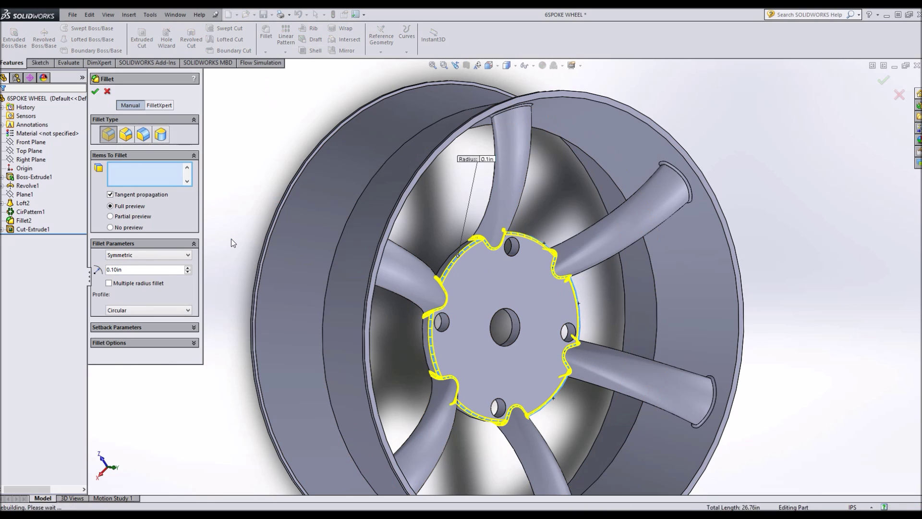
pyautogui.moveTo(232, 239); pyautogui.dragTo(533, 308, button='middle')
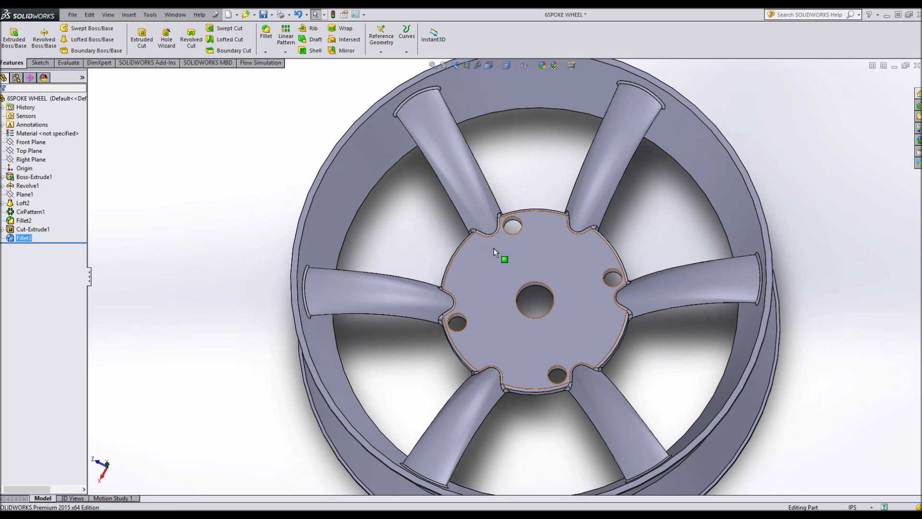
pyautogui.keyDown('ctrl'); pyautogui.click(21, 221); pyautogui.keyUp('ctrl')
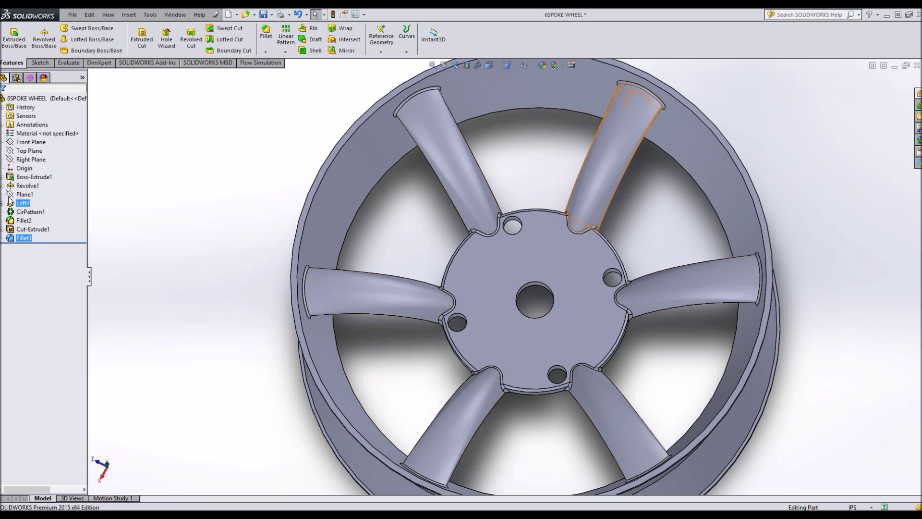
# - Edit Loft2's Sketch3, change the 1.00 spoke profile dimension to 2.00in, and rebuild
pyautogui.click(2, 203)
pyautogui.click(45, 214)
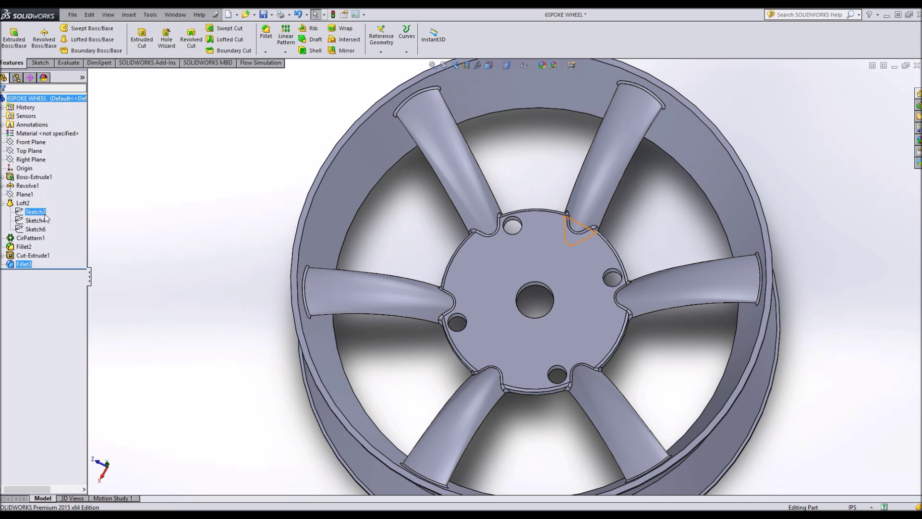
pyautogui.rightClick(46, 218)
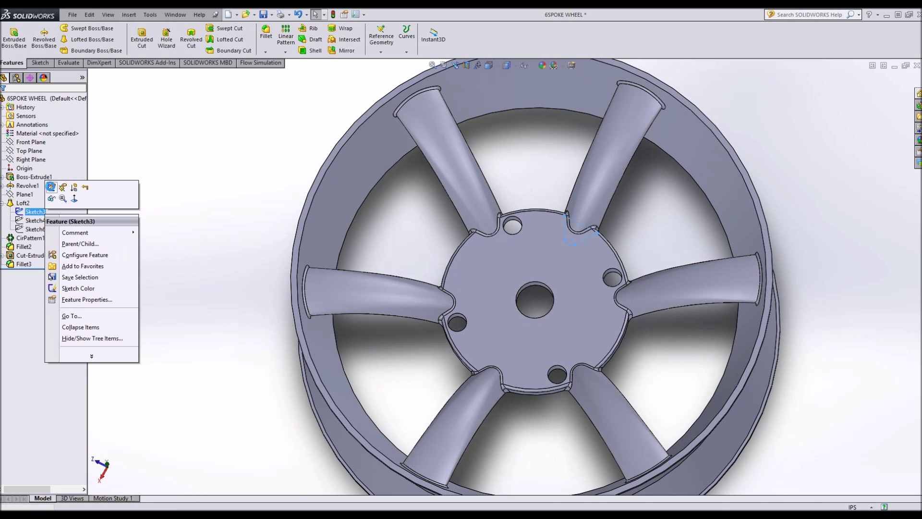
pyautogui.click(51, 186)
pyautogui.scroll(-6, 523, 238)
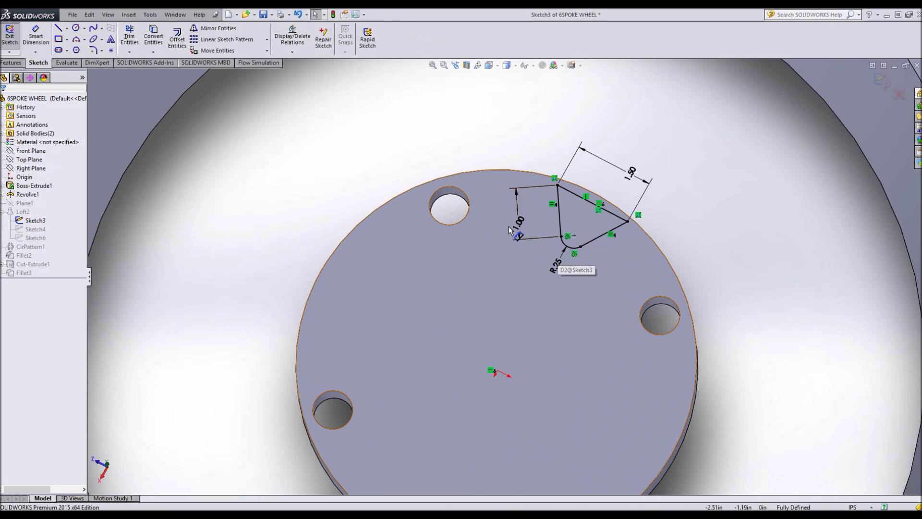
pyautogui.click(509, 228)
pyautogui.doubleClick(519, 221)
pyautogui.write('2')
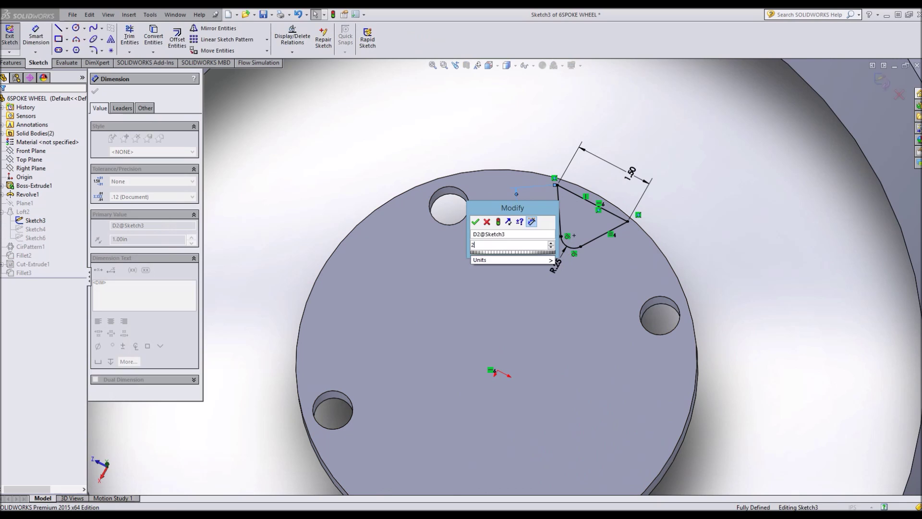
pyautogui.press('Return')
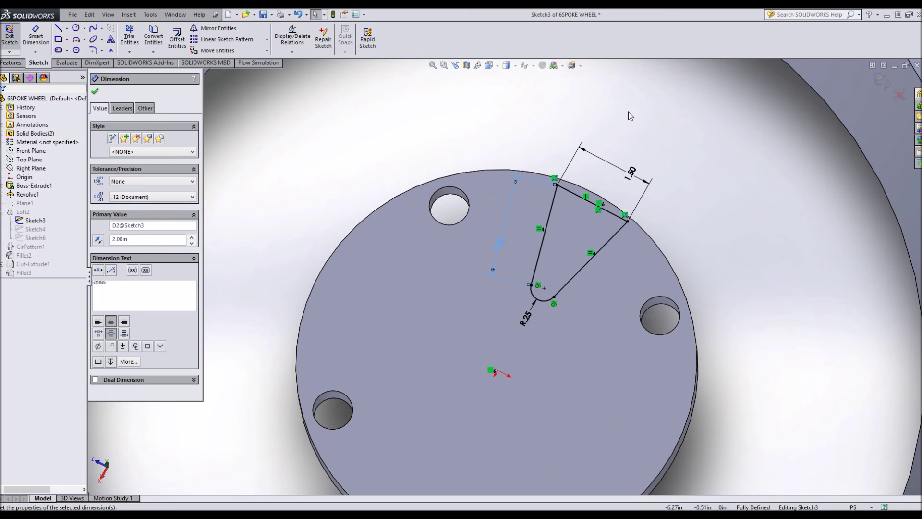
pyautogui.click(332, 15)
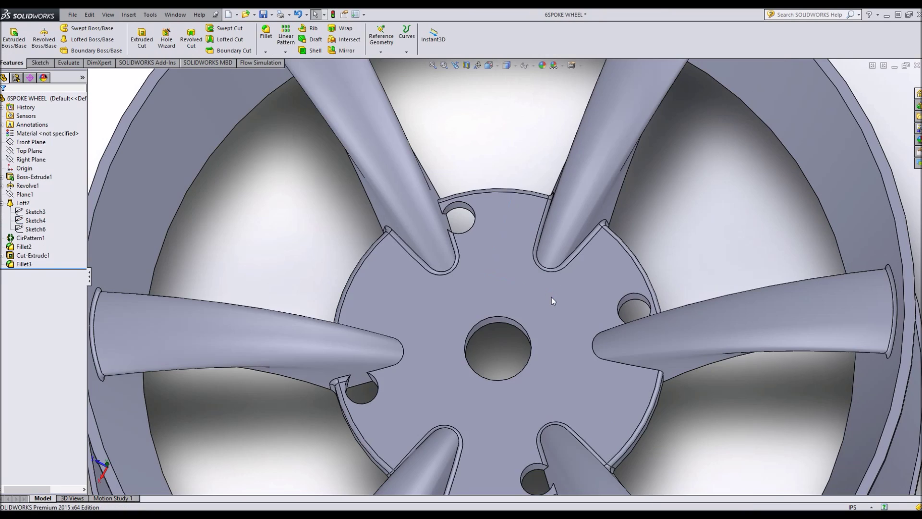
# - Add Cut-Extrude2 on the hub, then mirror that cut
pyautogui.scroll(-3, 540, 326)
pyautogui.moveTo(540, 334)
pyautogui.mouseDown(button='middle')
pyautogui.moveTo(582, 294)
pyautogui.moveTo(562, 243)
pyautogui.moveTo(515, 292)
pyautogui.moveTo(539, 303)
pyautogui.moveTo(533, 269)
pyautogui.moveTo(570, 189)
pyautogui.mouseUp(button='middle')
pyautogui.click(142, 38)
pyautogui.click(95, 91)
pyautogui.rightClick(32, 272)
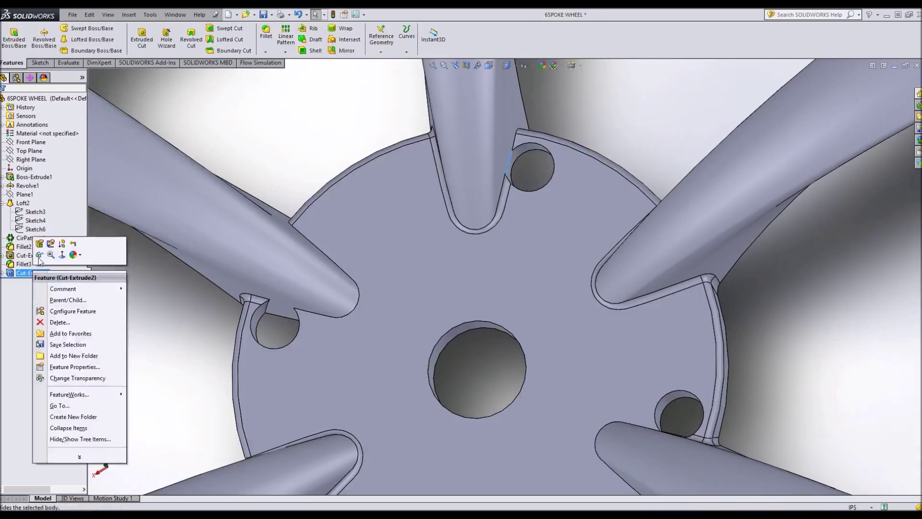
pyautogui.click(347, 51)
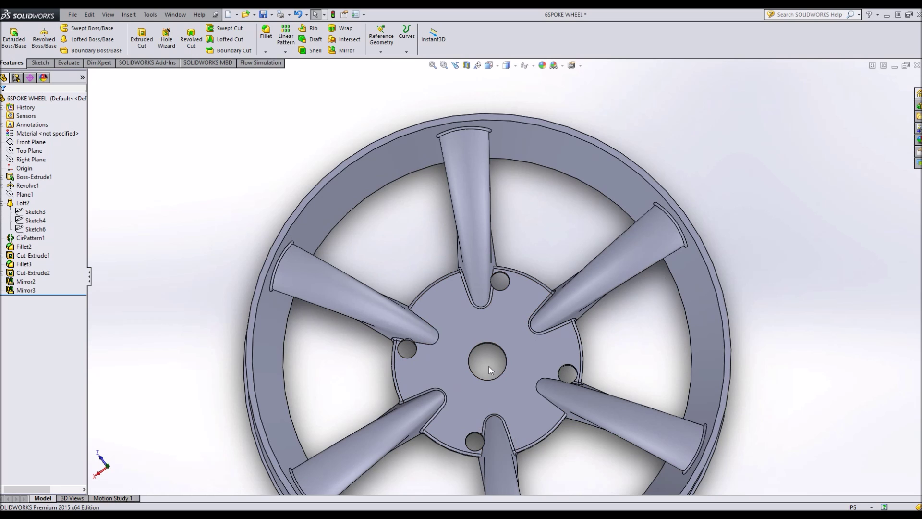
pyautogui.moveTo(489, 367)
pyautogui.mouseDown(button='middle')
pyautogui.moveTo(427, 370)
pyautogui.moveTo(480, 366)
pyautogui.mouseUp(button='middle')
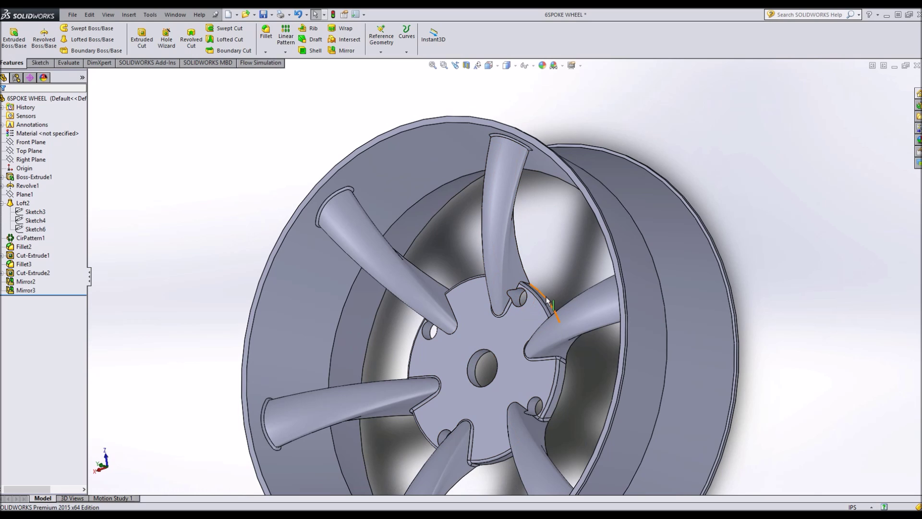
pyautogui.moveTo(474, 364); pyautogui.dragTo(498, 319, button='middle')
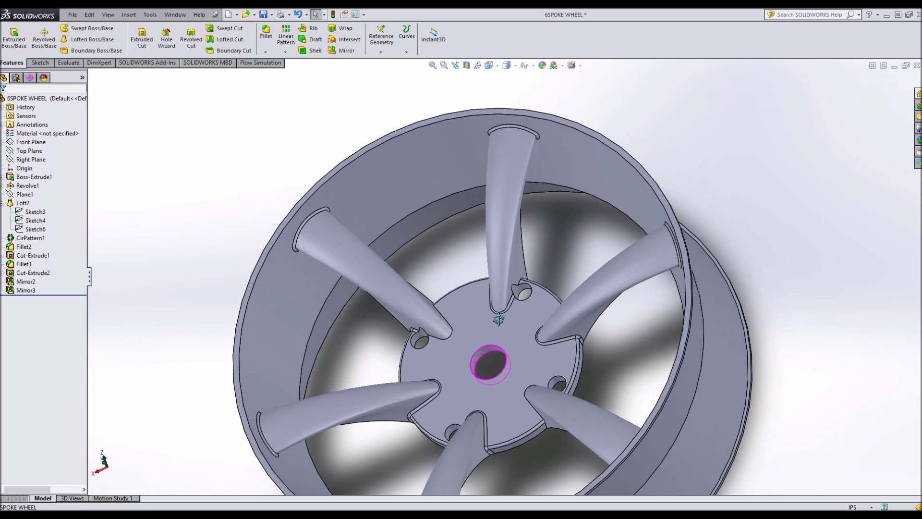
pyautogui.scroll(-5, 496, 337)
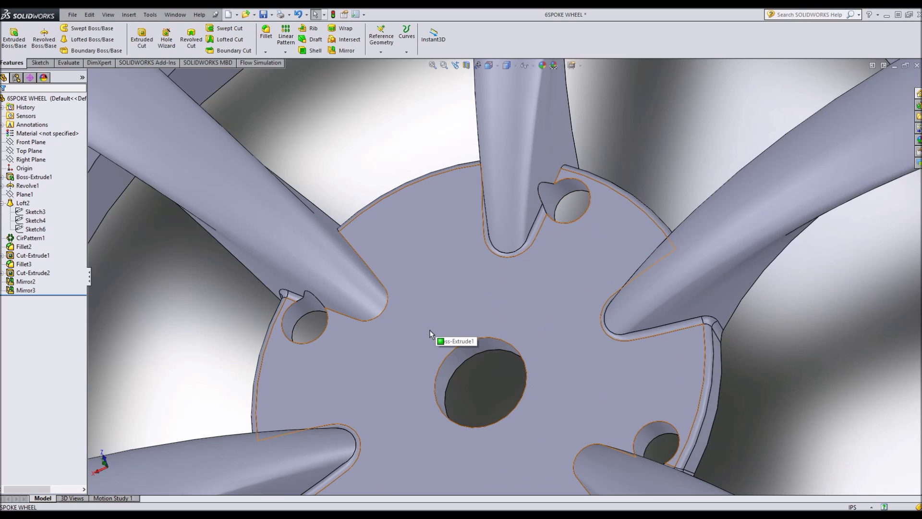
pyautogui.scroll(3, 476, 375)
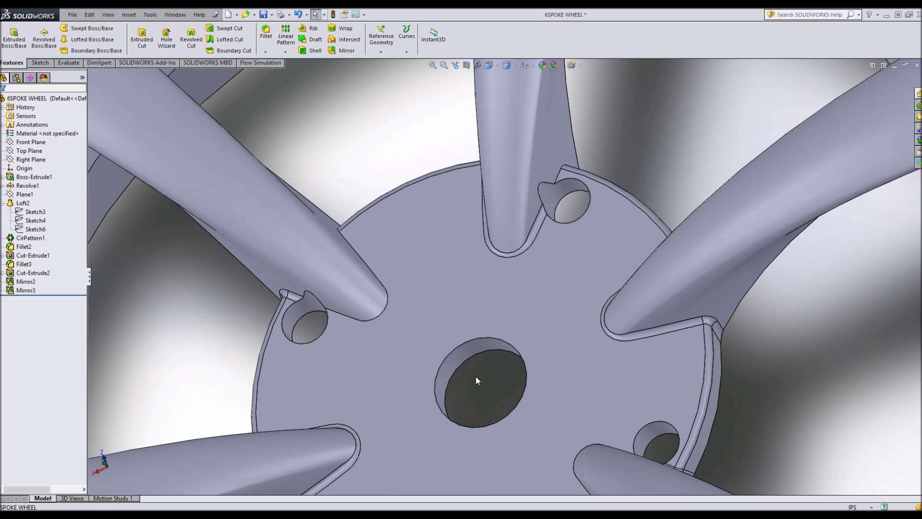
pyautogui.scroll(5, 476, 376)
pyautogui.moveTo(503, 344); pyautogui.dragTo(545, 352, button='middle')
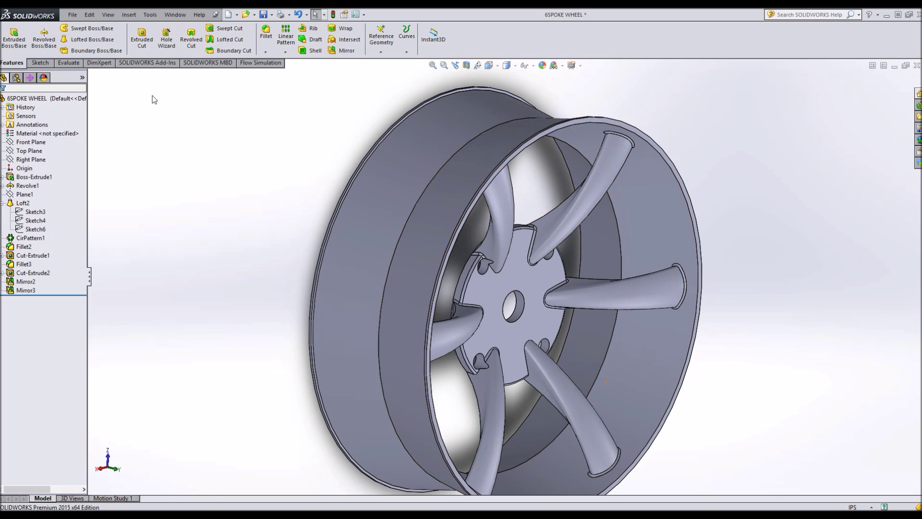
pyautogui.click(27, 185)
# - Edit Sketch2, the rim's revolve profile with R1.20, R.94 and R1.33 bends, zoomed to fit
pyautogui.click(28, 163)
pyautogui.click(93, 50)
pyautogui.click(496, 211)
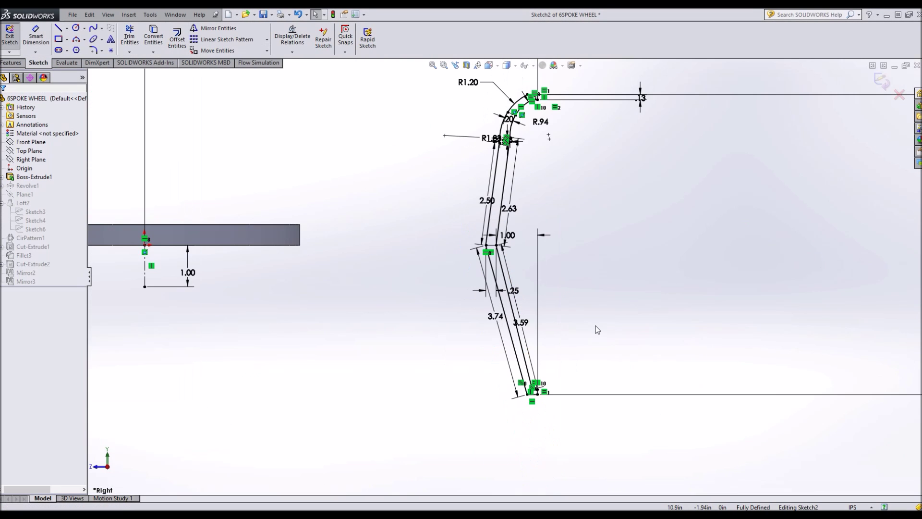
pyautogui.press('f')
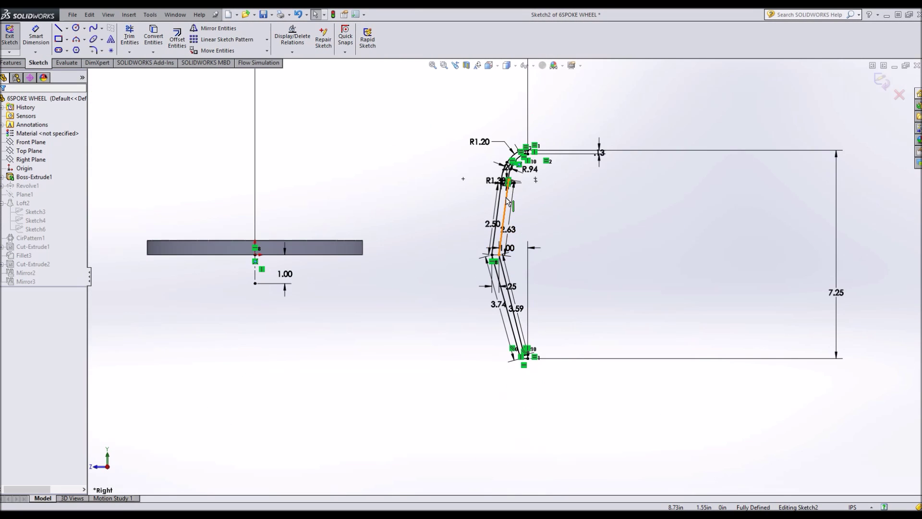
pyautogui.scroll(-1, 522, 234)
pyautogui.scroll(-2, 562, 250)
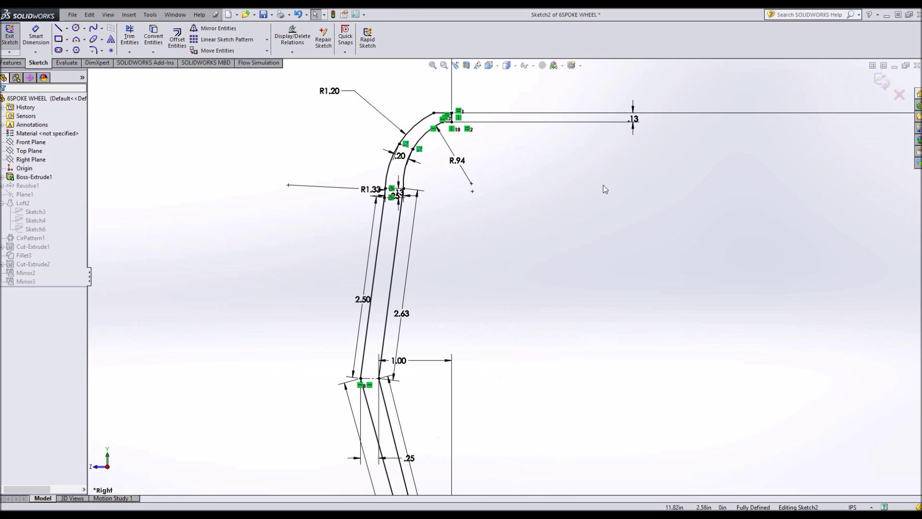
pyautogui.scroll(2, 432, 288)
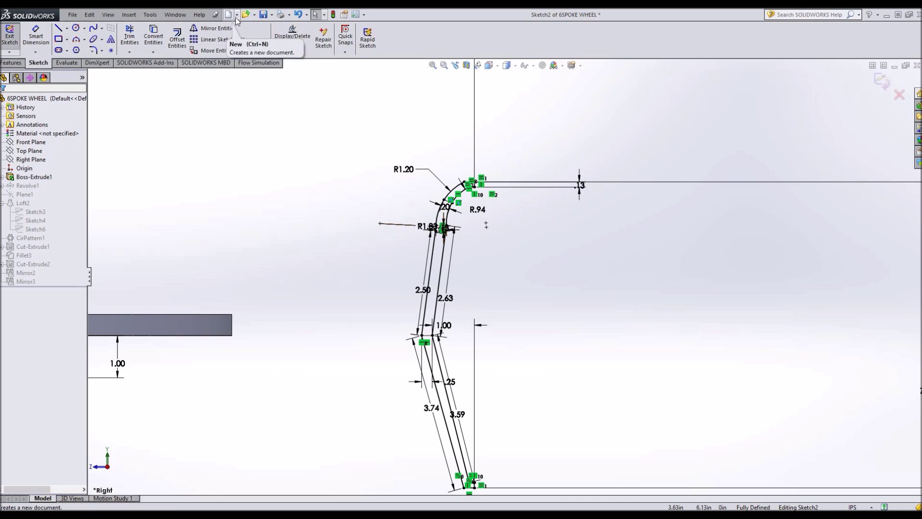
# - Exit the rim sketch and rebuild, ignoring the Sketch4 error and closing What's Wrong
pyautogui.click(334, 14)
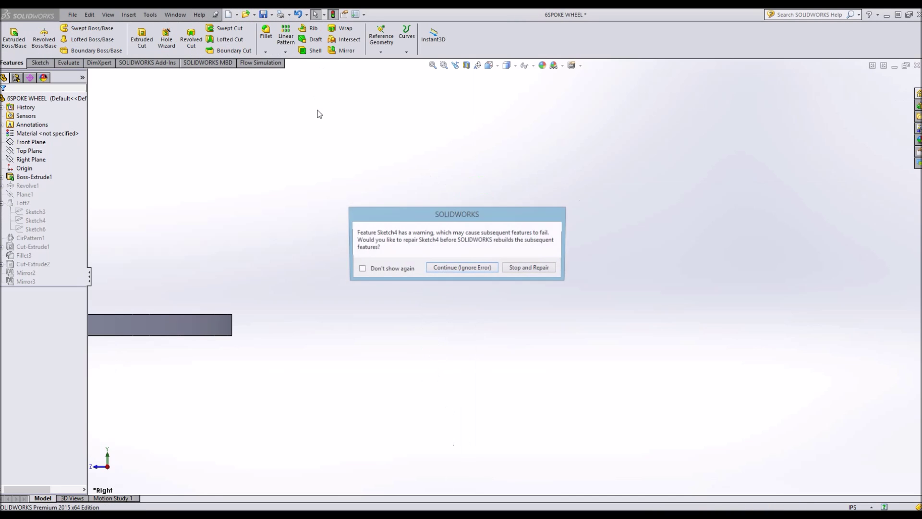
pyautogui.click(474, 273)
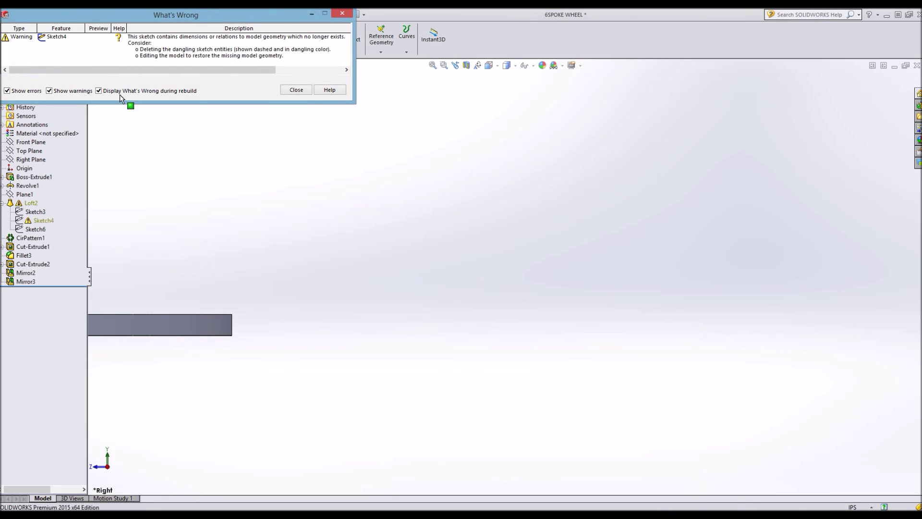
pyautogui.click(296, 90)
# - Show a Front Plane section view and orbit to inspect the rim cross-section
pyautogui.moveTo(324, 195); pyautogui.dragTo(500, 103, button='middle')
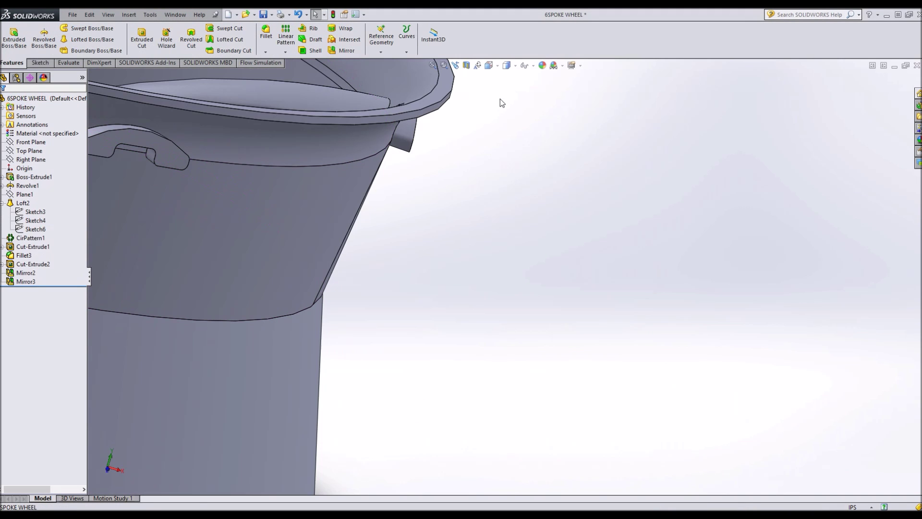
pyautogui.click(466, 66)
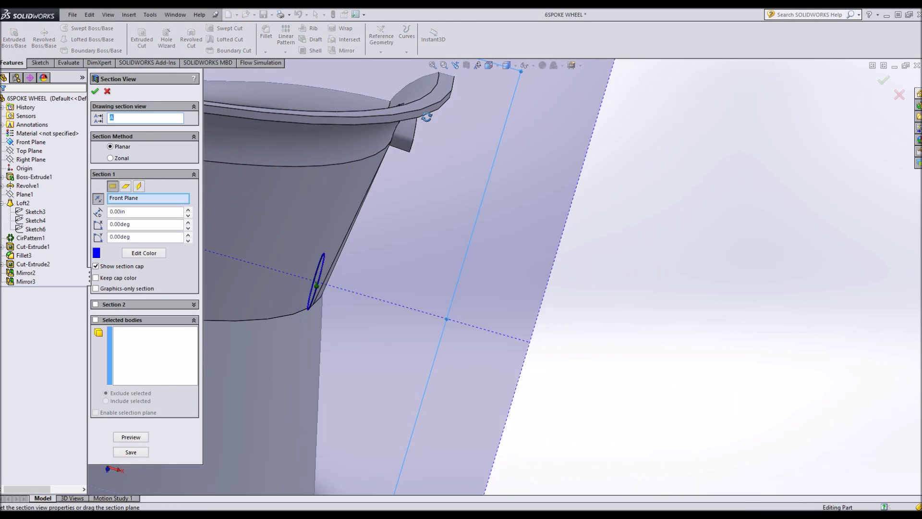
pyautogui.moveTo(336, 144); pyautogui.dragTo(245, 150, button='middle')
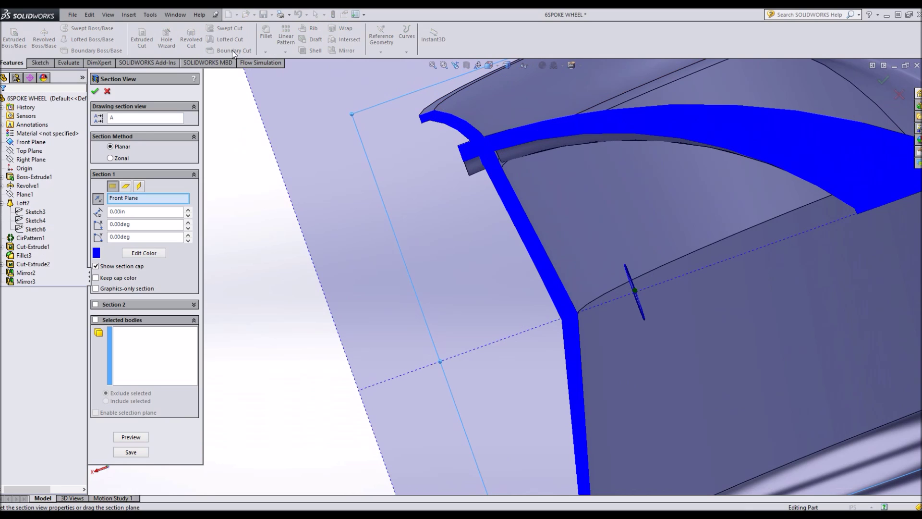
# - Lower Plane1's offset from the Right Plane from 9.10in to 8.80in
pyautogui.click(96, 92)
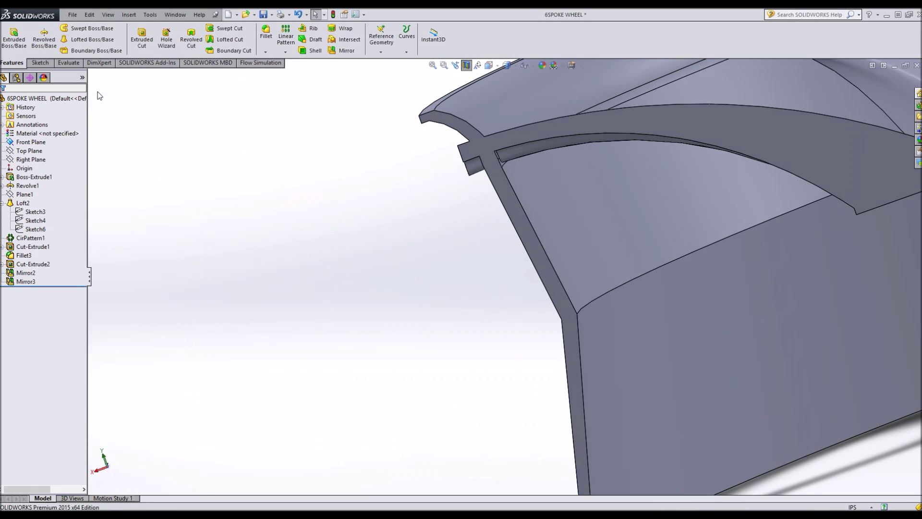
pyautogui.rightClick(30, 196)
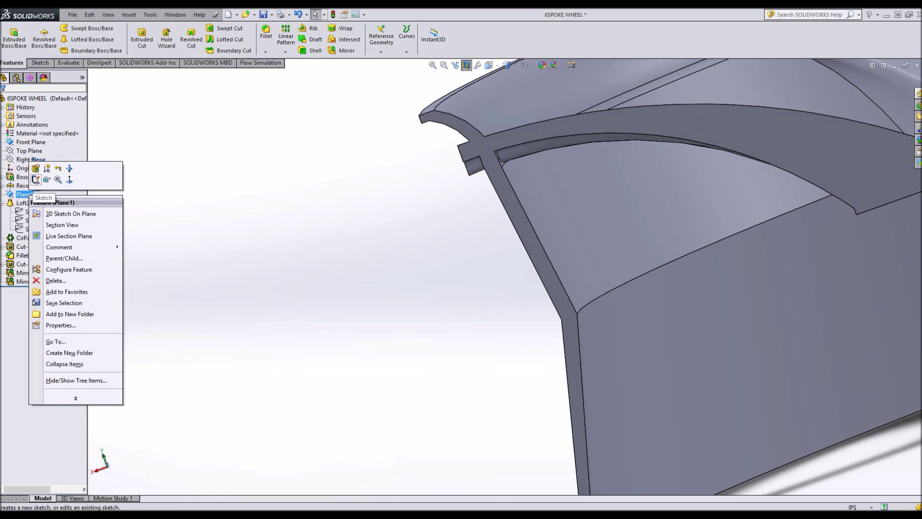
pyautogui.click(35, 168)
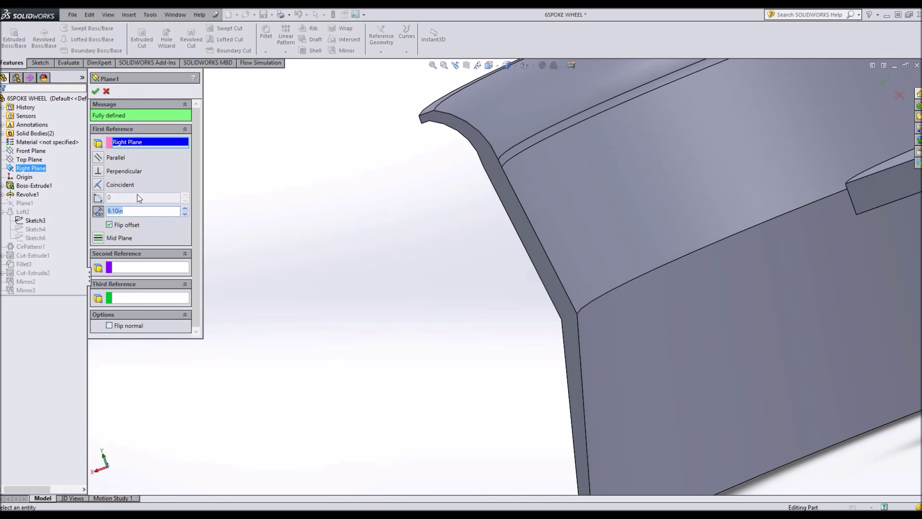
pyautogui.scroll(5, 626, 324)
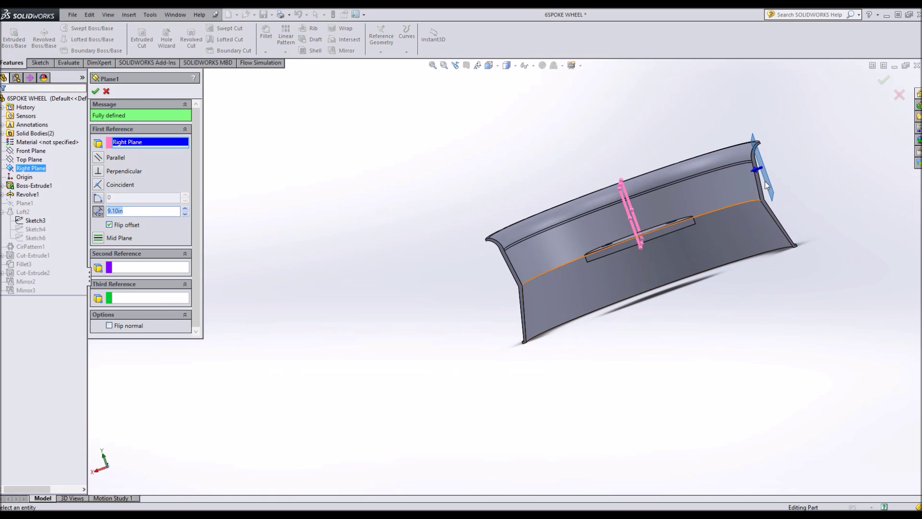
pyautogui.scroll(-5, 766, 185)
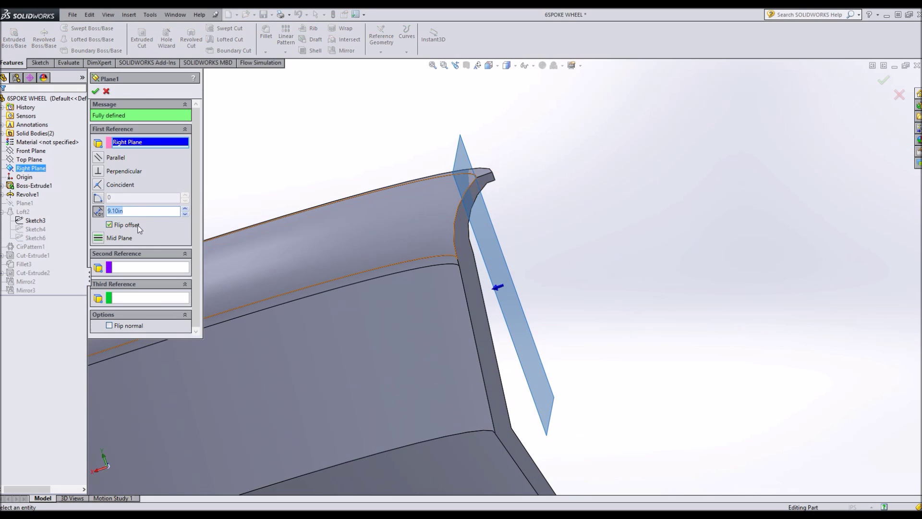
pyautogui.click(184, 214)
pyautogui.click(185, 215)
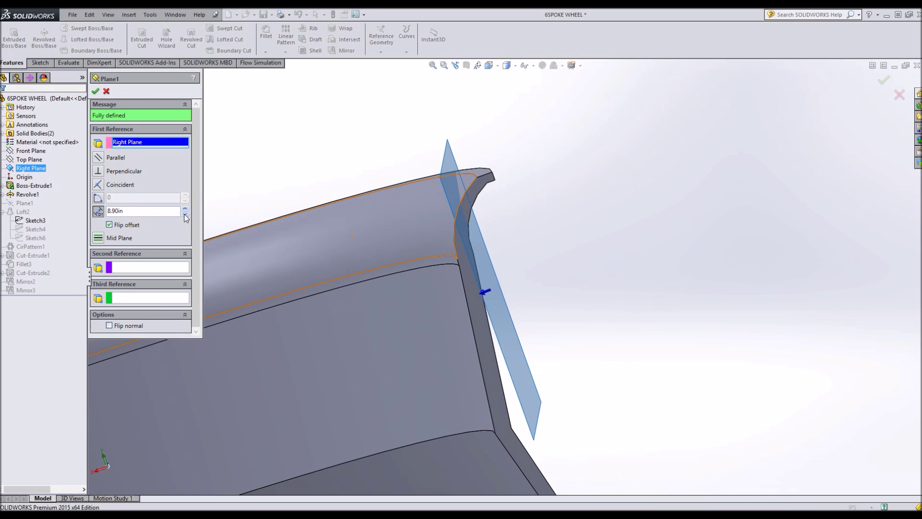
pyautogui.click(185, 214)
pyautogui.scroll(-3, 334, 294)
pyautogui.moveTo(333, 294); pyautogui.dragTo(305, 289, button='middle')
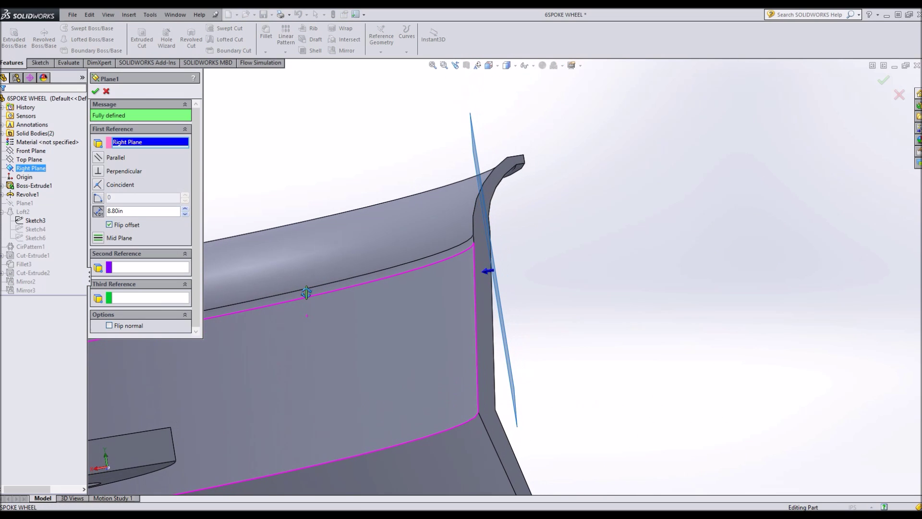
pyautogui.click(95, 91)
pyautogui.moveTo(231, 115); pyautogui.dragTo(288, 139, button='middle')
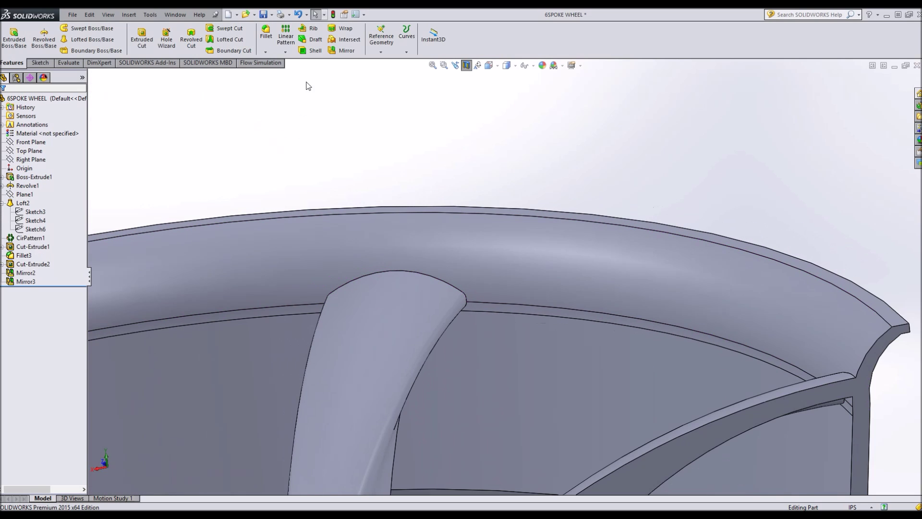
pyautogui.scroll(5, 512, 157)
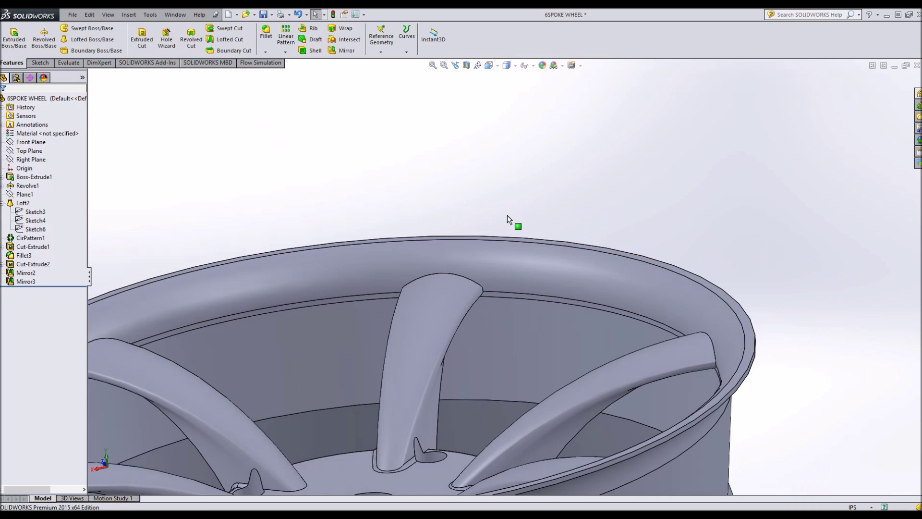
pyautogui.moveTo(457, 230); pyautogui.dragTo(496, 409, button='middle')
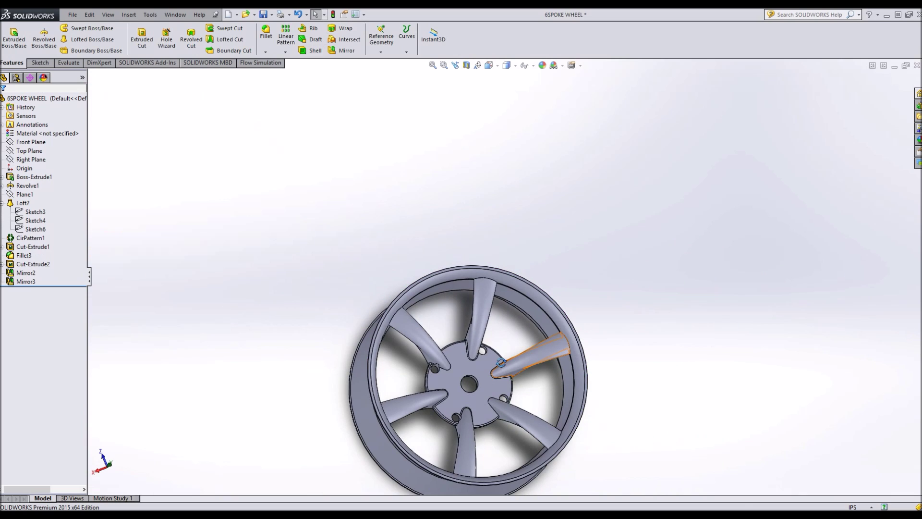
pyautogui.moveTo(501, 363); pyautogui.dragTo(514, 321, button='middle')
pyautogui.scroll(-6, 514, 322)
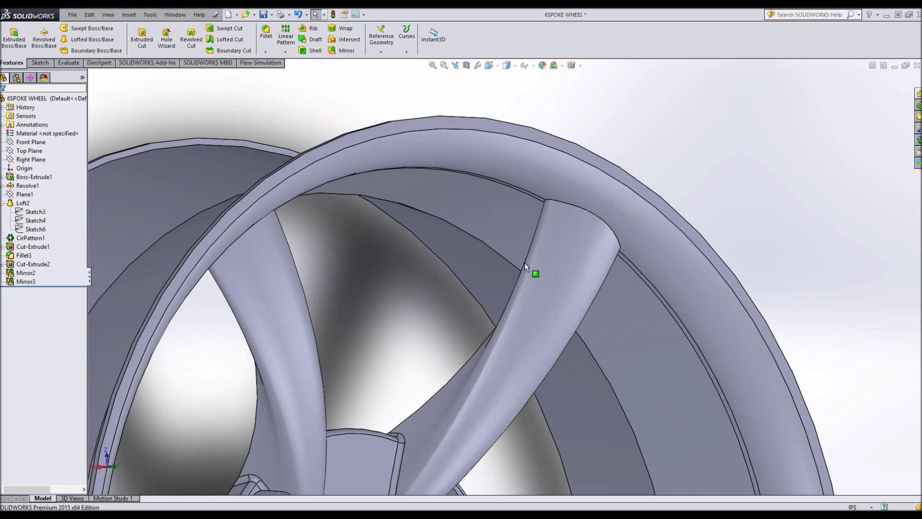
pyautogui.moveTo(524, 262); pyautogui.dragTo(274, 192, button='middle')
pyautogui.scroll(5, 402, 282)
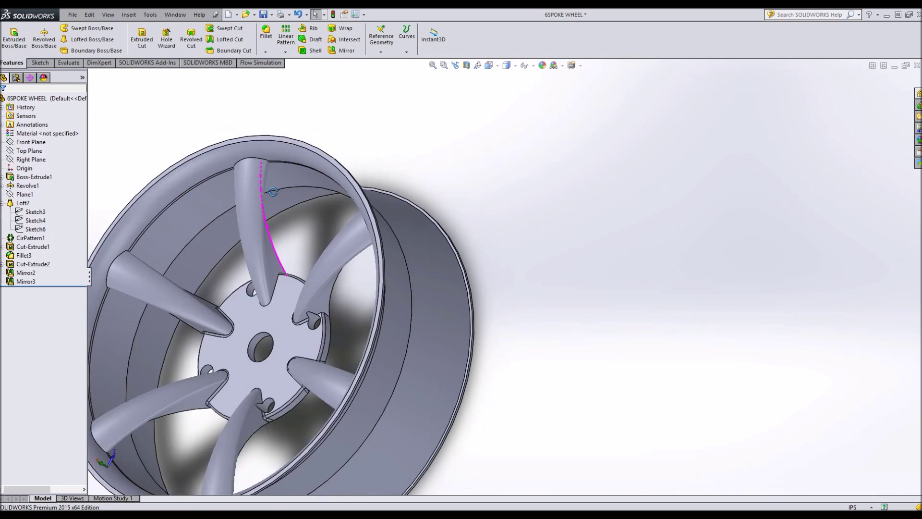
pyautogui.scroll(2, 273, 191)
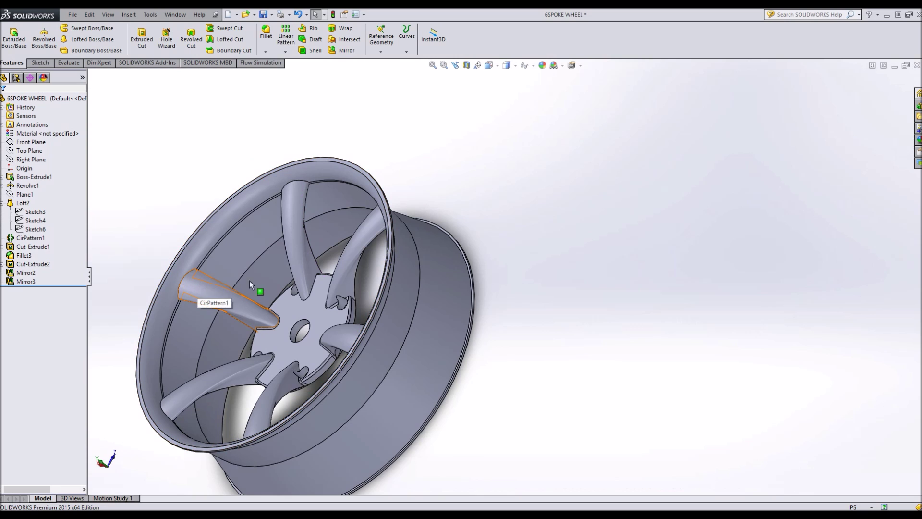
pyautogui.moveTo(249, 282); pyautogui.dragTo(382, 246, button='middle')
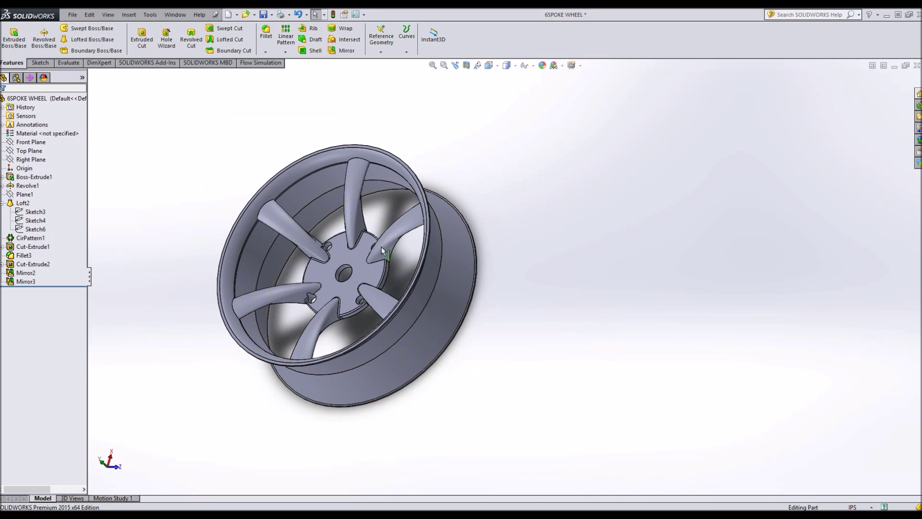
pyautogui.scroll(-4, 381, 246)
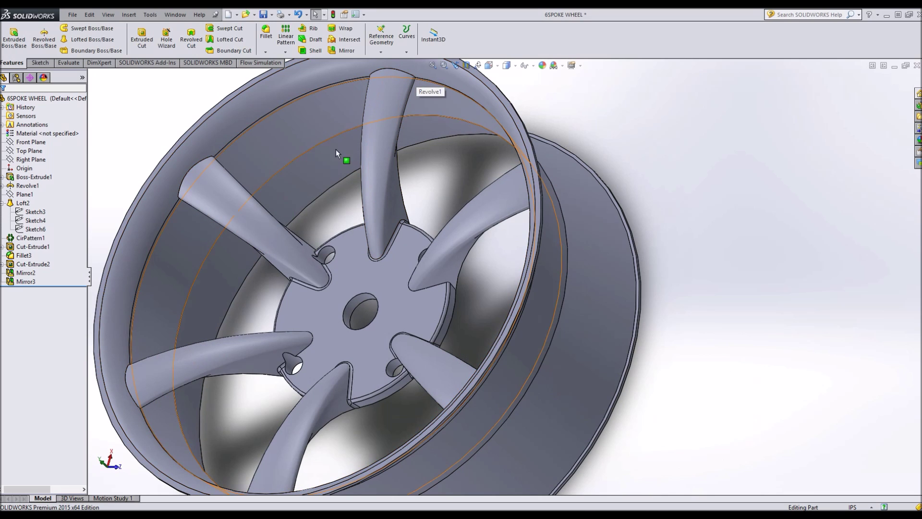
pyautogui.moveTo(459, 356); pyautogui.dragTo(291, 136, button='middle')
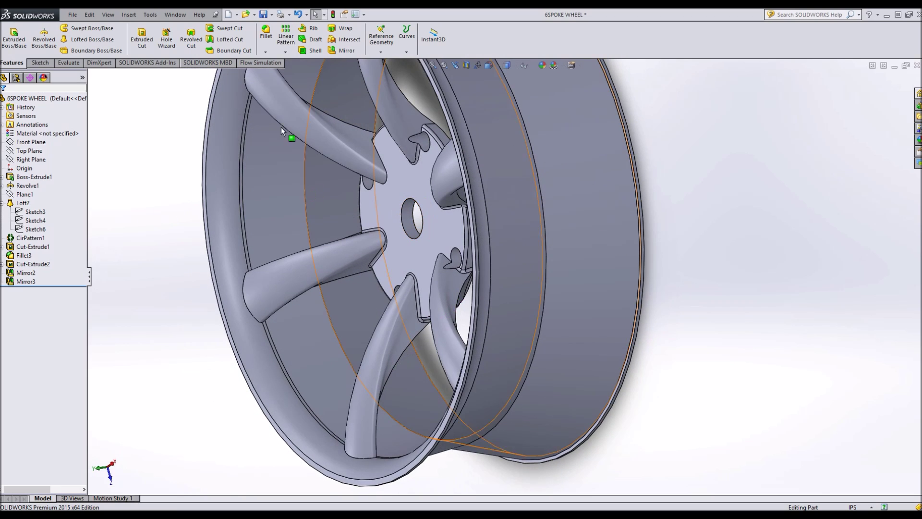